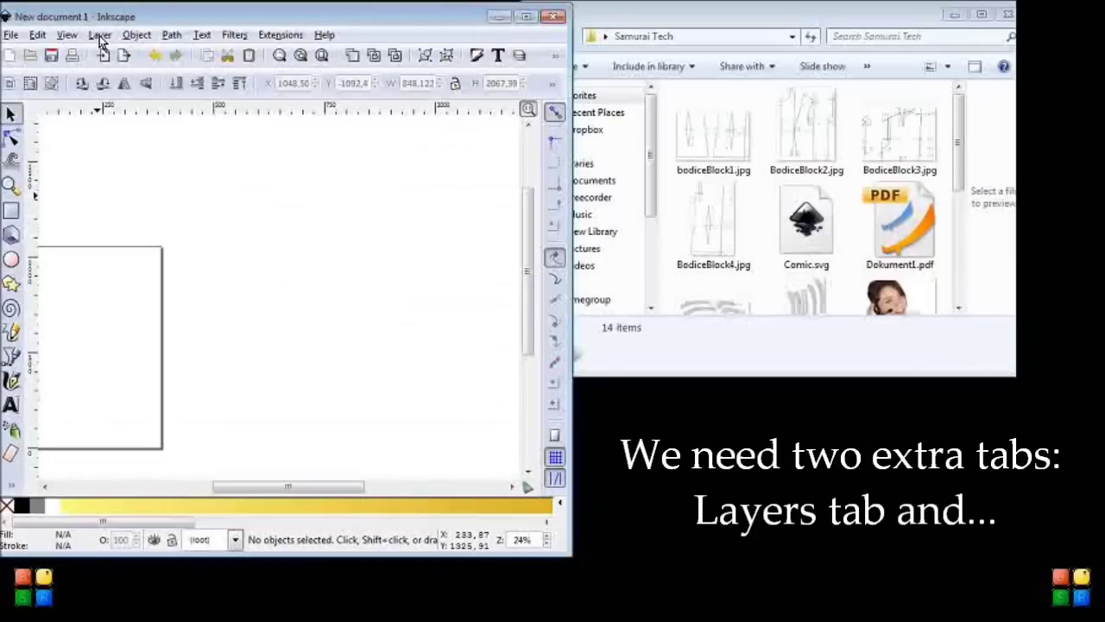
- Dock the Layers and Fill and Stroke panels beside the canvas, leaving Layers expanded
{"action": "left_click", "coordinate": [99, 36]}
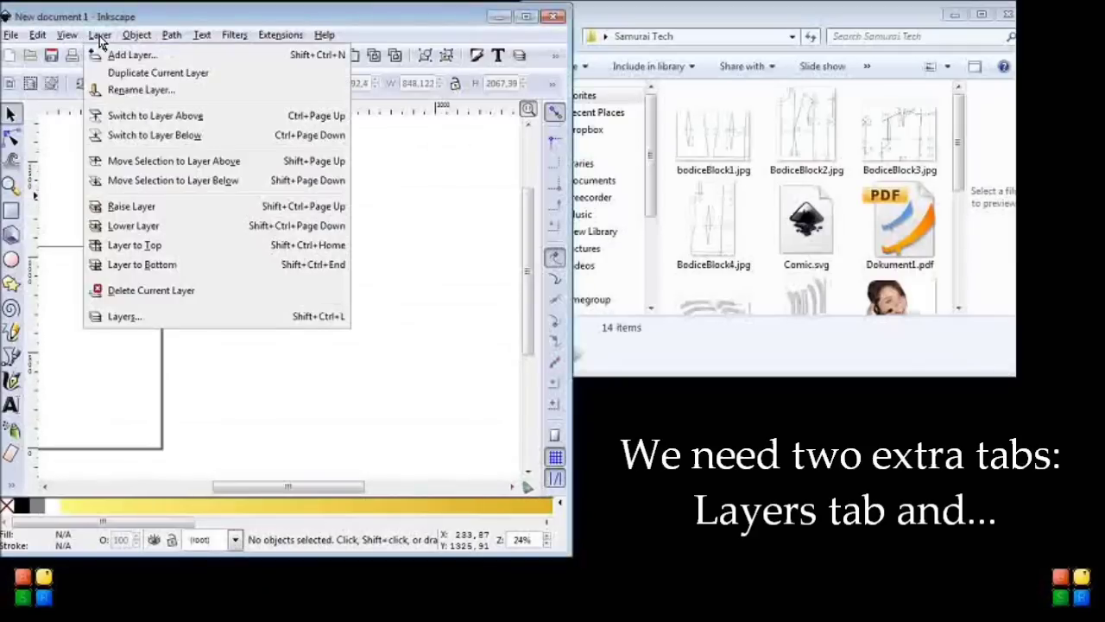
{"action": "left_click", "coordinate": [178, 316]}
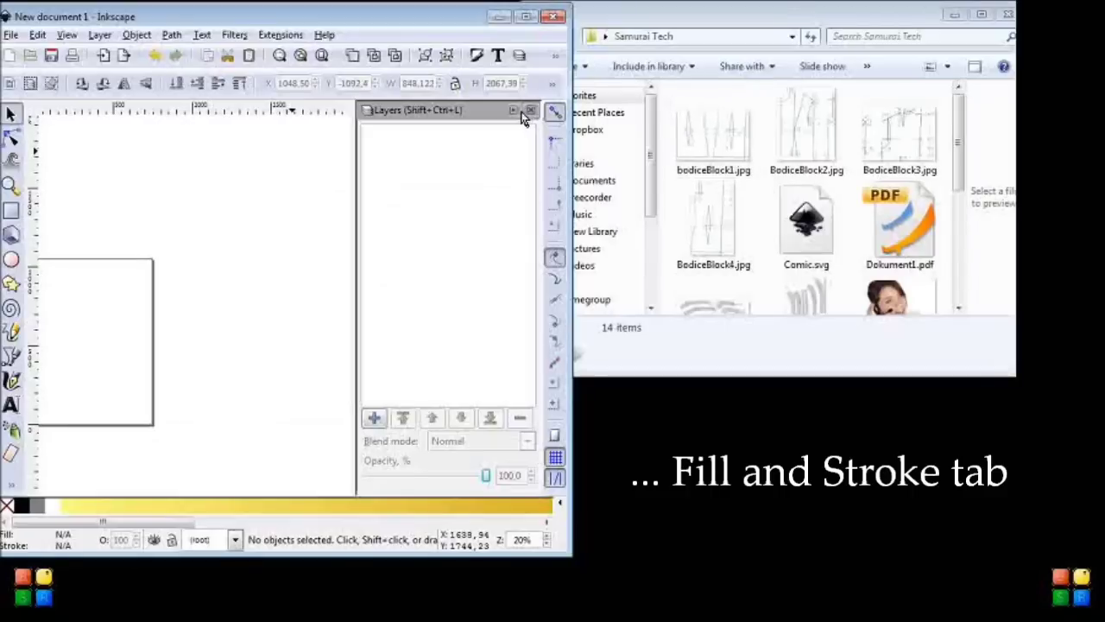
{"action": "left_click", "coordinate": [515, 110]}
{"action": "left_click", "coordinate": [136, 35]}
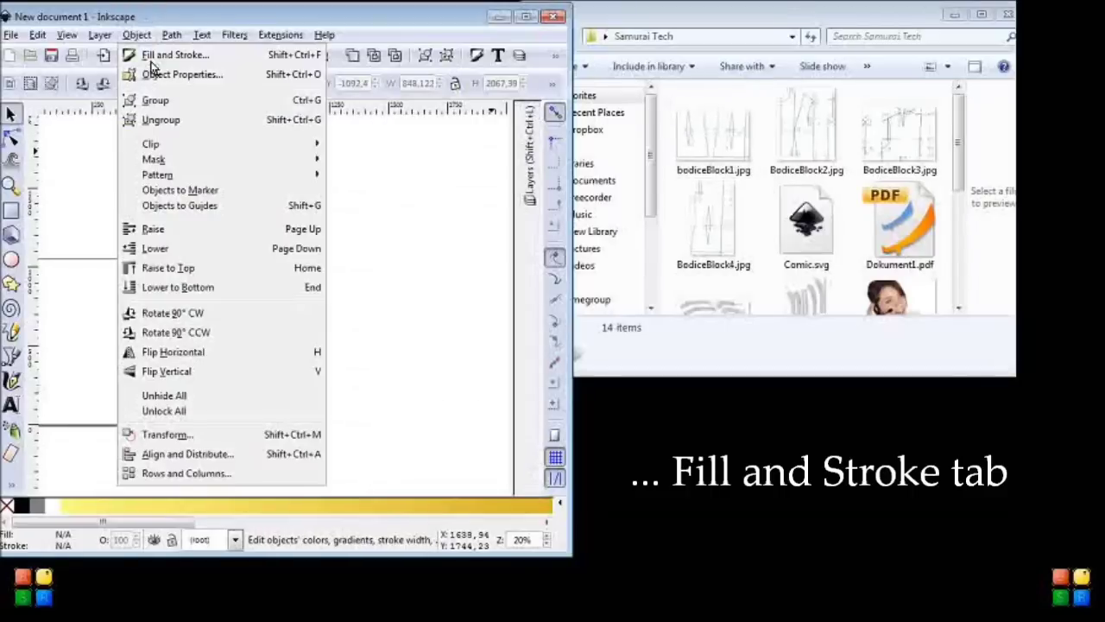
{"action": "left_click", "coordinate": [164, 56]}
{"action": "left_click", "coordinate": [490, 113]}
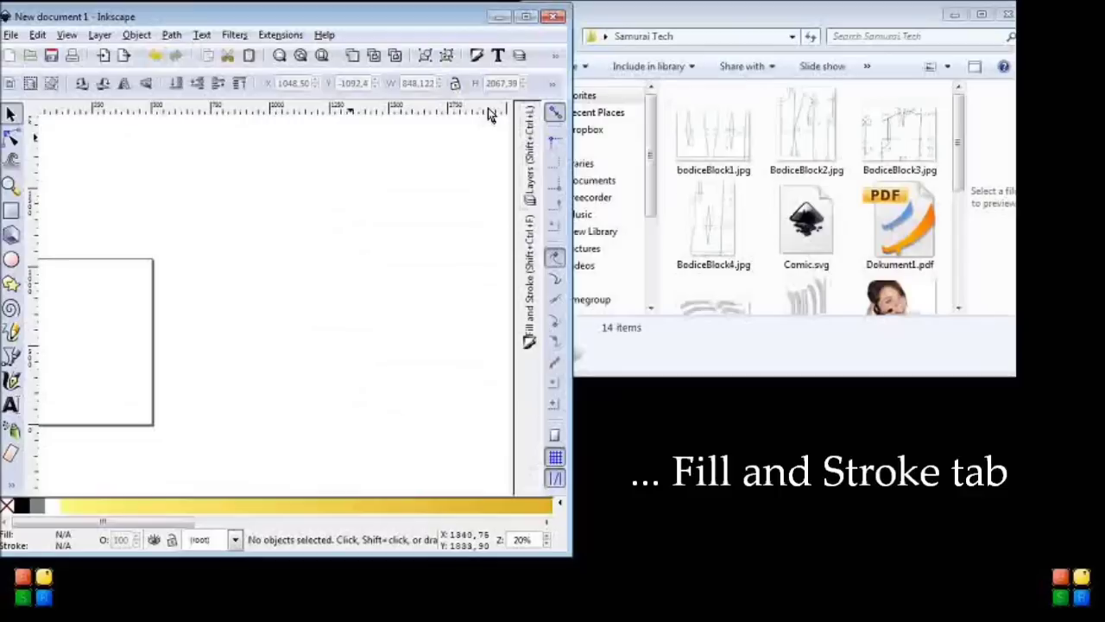
{"action": "left_click", "coordinate": [530, 143]}
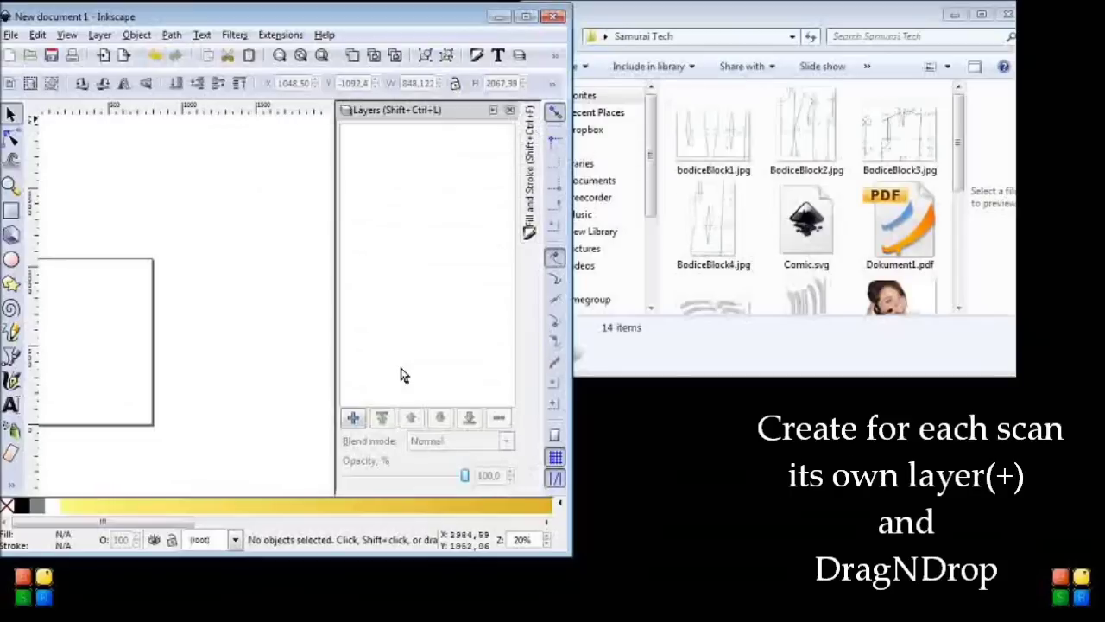
- Create Layer1 and Layer2, embedding bodiceBlock1.jpg and BodiceBlock2.jpg on them
{"action": "left_click", "coordinate": [356, 419]}
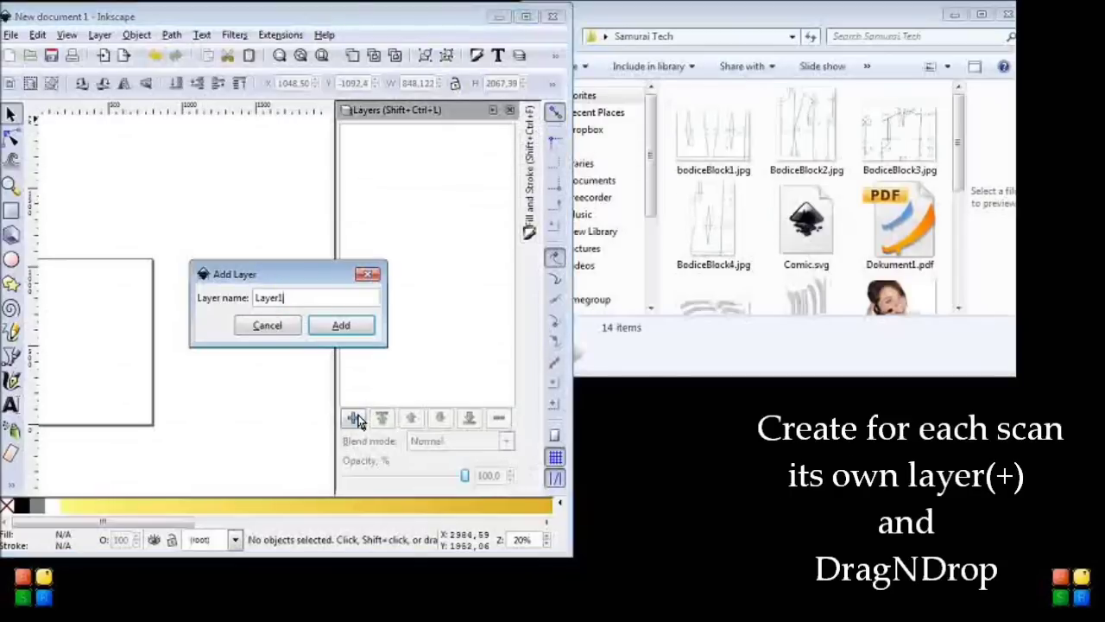
{"action": "key", "text": "Return"}
{"action": "left_click", "coordinate": [354, 418]}
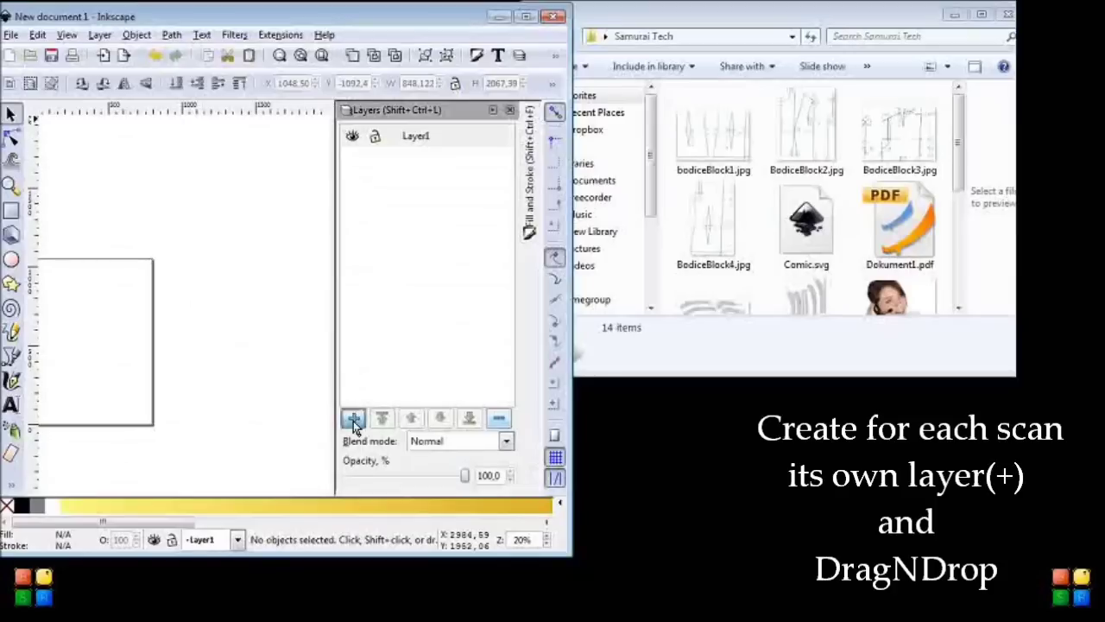
{"action": "left_click", "coordinate": [370, 264]}
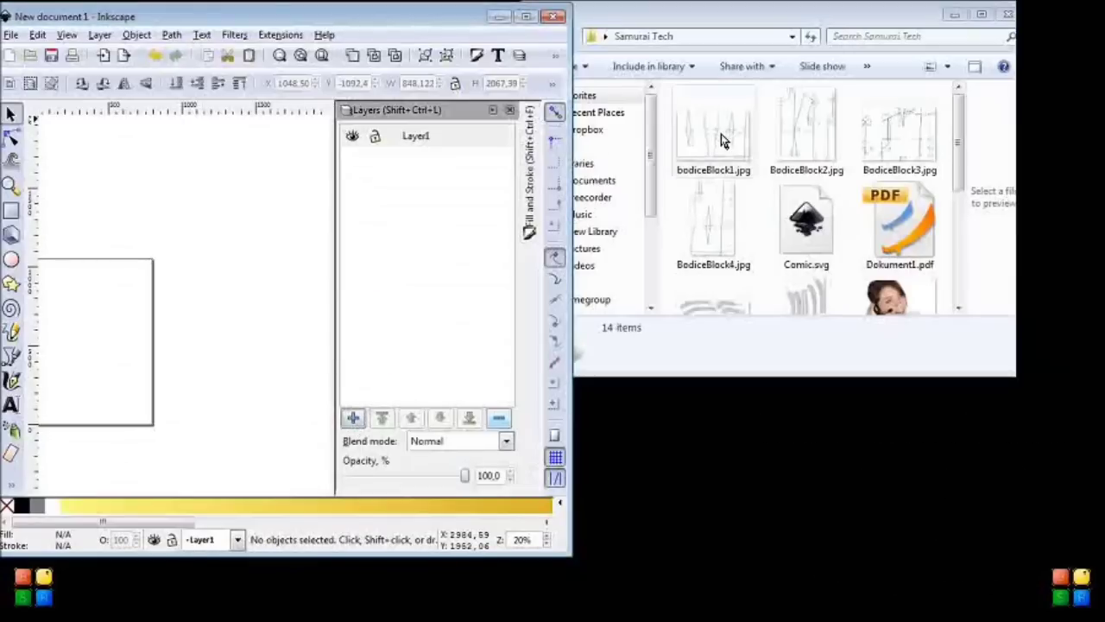
{"action": "left_click_drag", "start_coordinate": [720, 133], "coordinate": [229, 387]}
{"action": "left_click", "coordinate": [346, 362]}
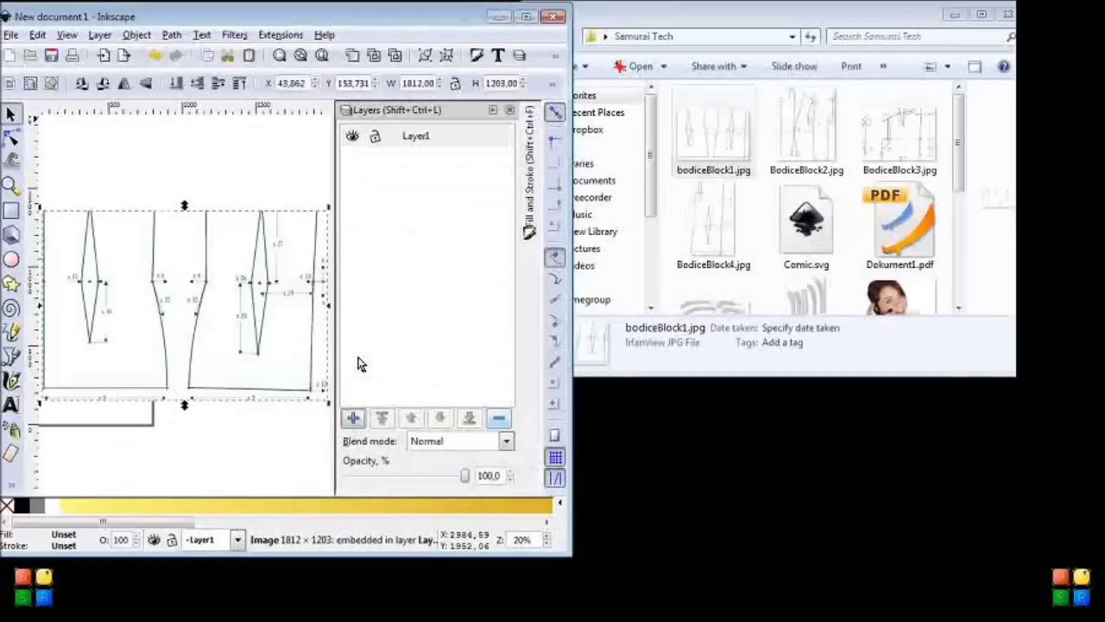
{"action": "left_click", "coordinate": [354, 419]}
{"action": "key", "text": "Return"}
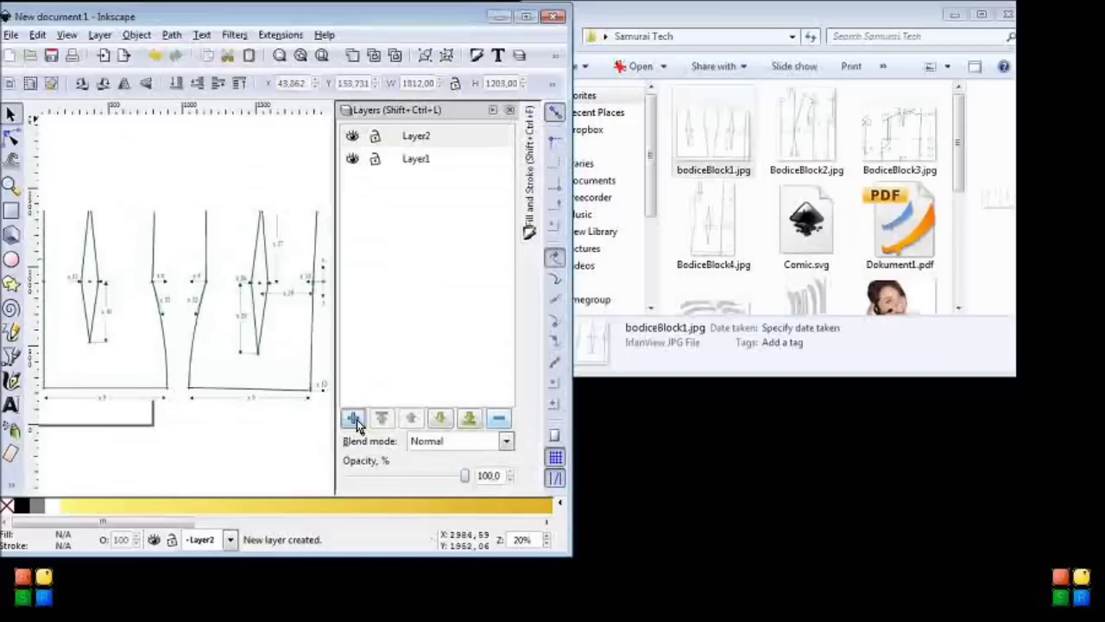
{"action": "left_click_drag", "start_coordinate": [784, 153], "coordinate": [216, 345]}
{"action": "left_click", "coordinate": [353, 363]}
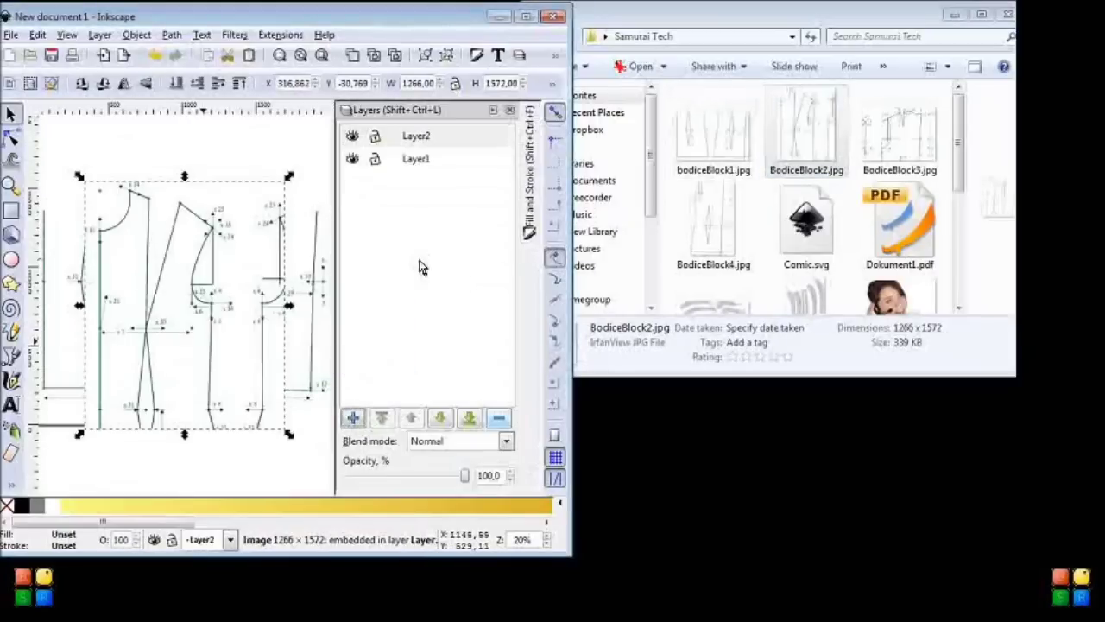
- Create Layer3 and Layer4 with embedded BodiceBlock3.jpg and BodiceBlock4.jpg, then maximize the window
{"action": "left_click", "coordinate": [354, 419]}
{"action": "key", "text": "Return"}
{"action": "left_click_drag", "start_coordinate": [869, 153], "coordinate": [182, 271]}
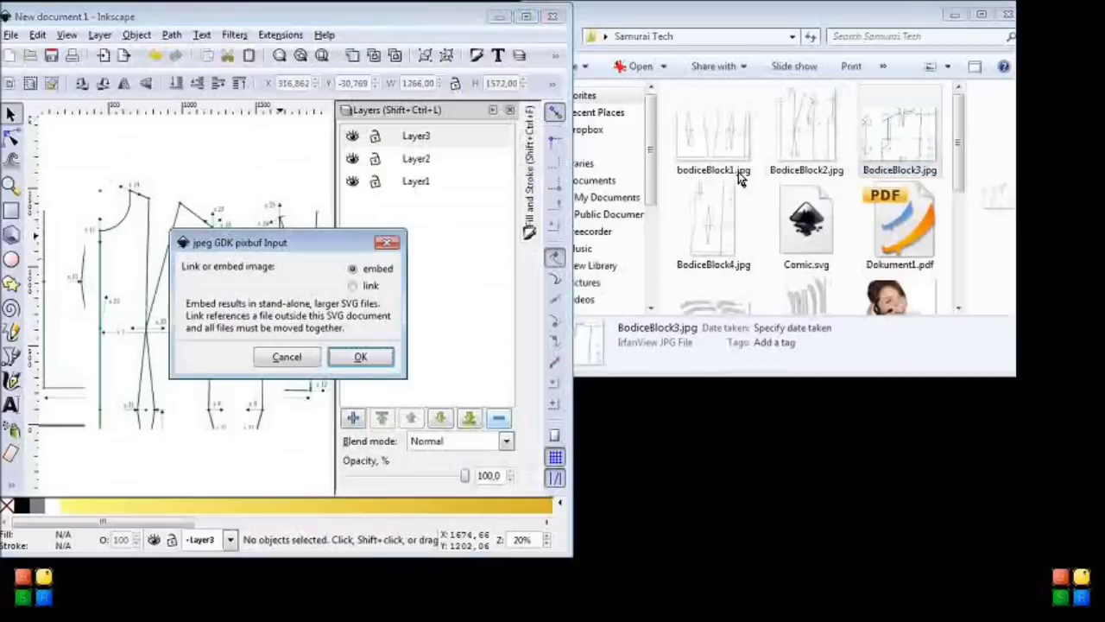
{"action": "left_click", "coordinate": [349, 356]}
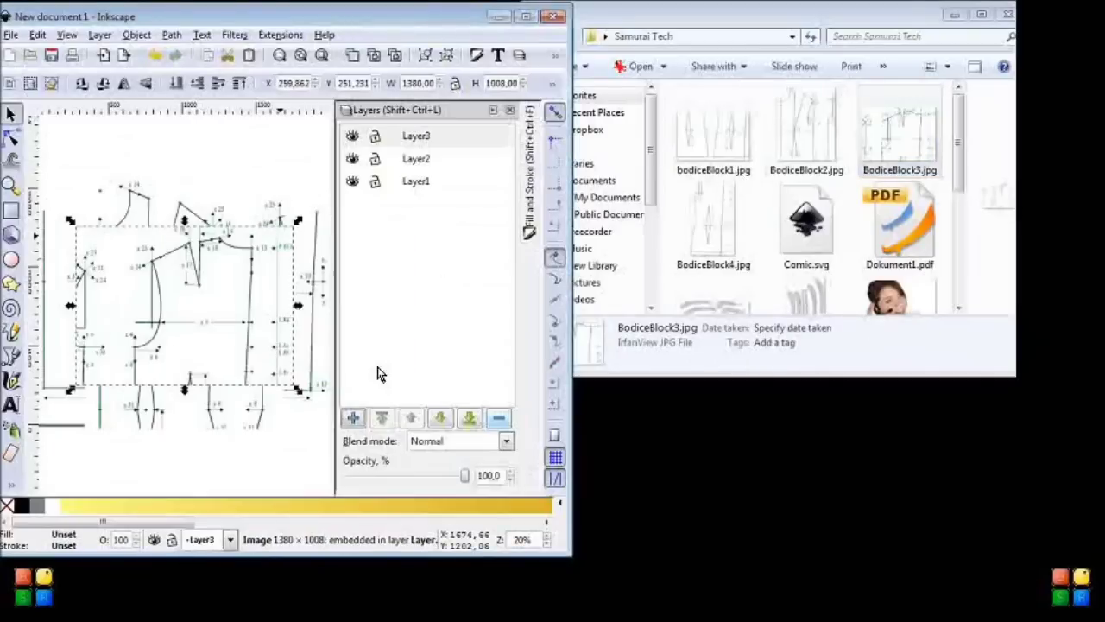
{"action": "left_click", "coordinate": [352, 420]}
{"action": "type", "text": "4"}
{"action": "key", "text": "Return"}
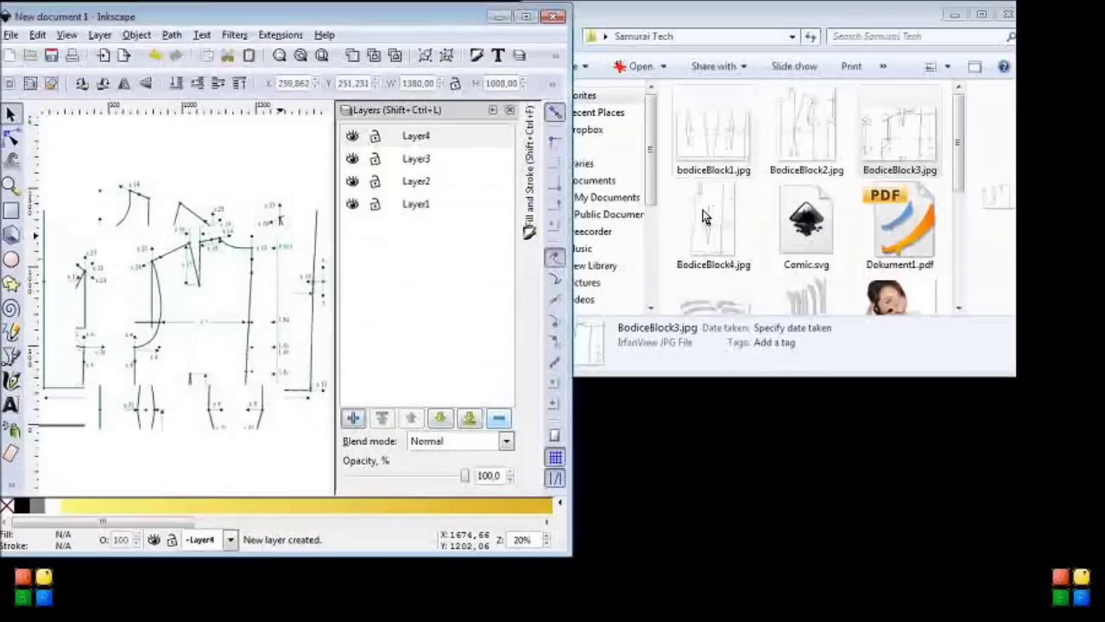
{"action": "left_click_drag", "start_coordinate": [713, 227], "coordinate": [207, 246]}
{"action": "left_click", "coordinate": [359, 361]}
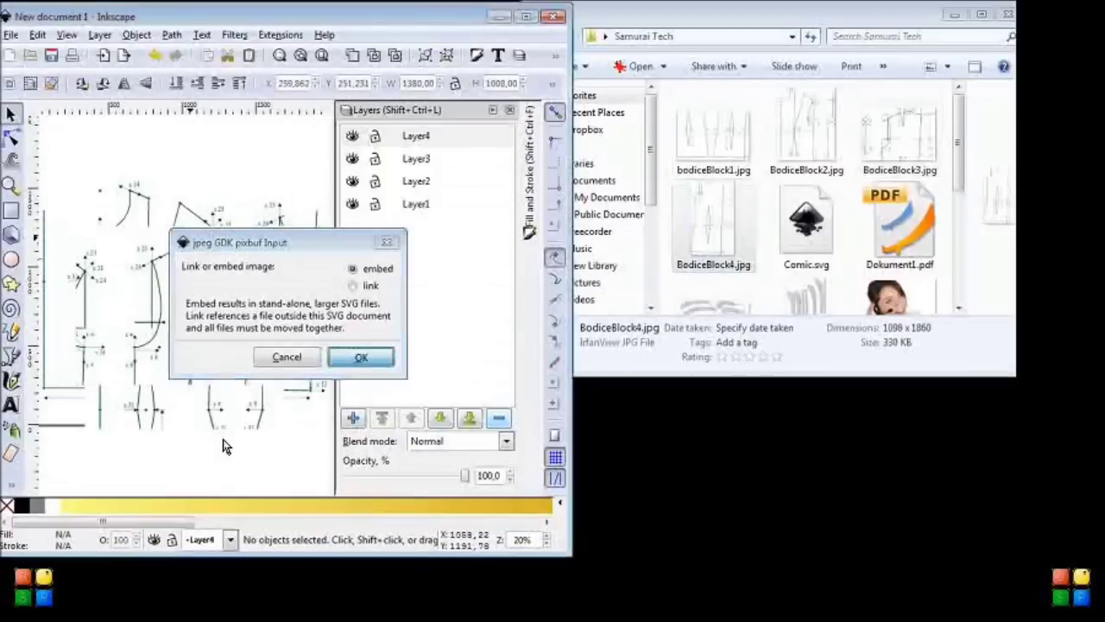
{"action": "left_click", "coordinate": [525, 16]}
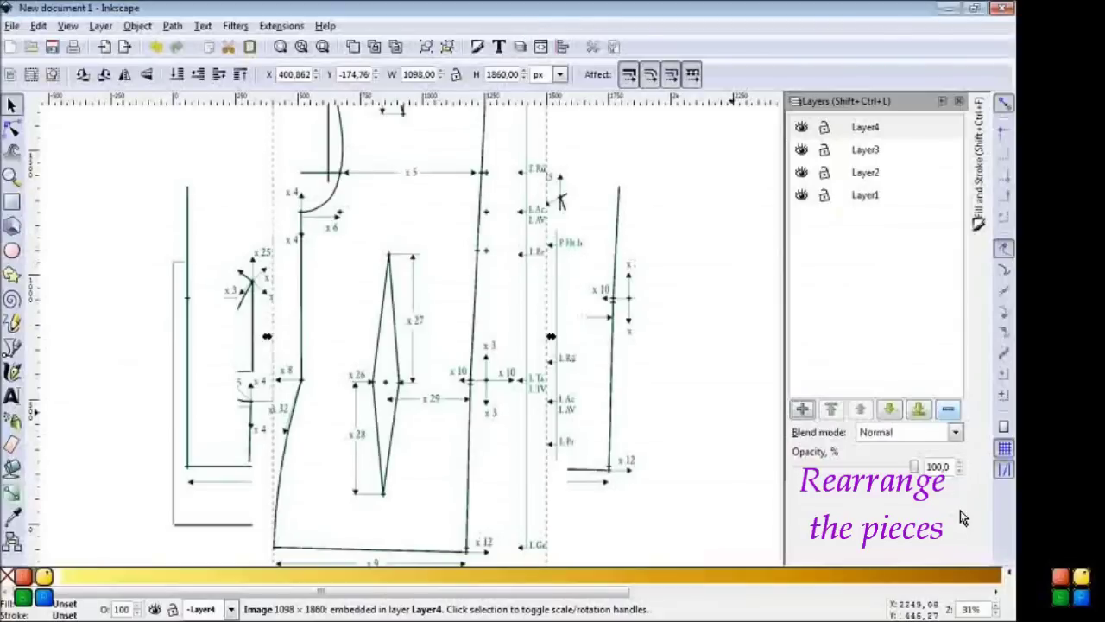
- At 10% zoom, spread the four scans apart and raise the wide Layer3 piece to the top
{"action": "type", "text": "1"}
{"action": "key", "text": "Return"}
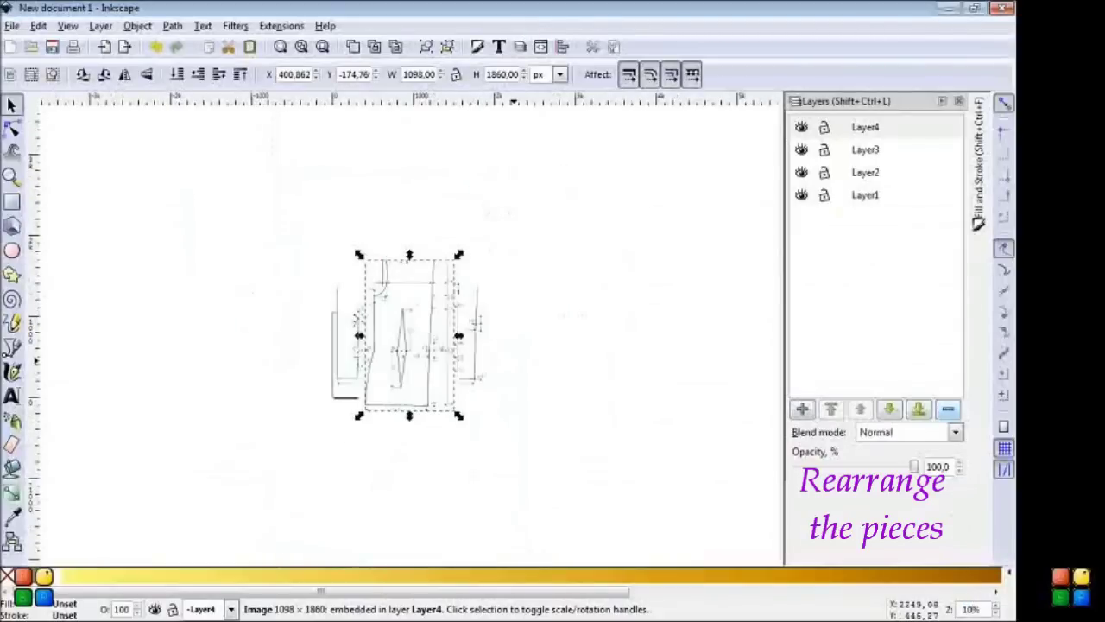
{"action": "left_click_drag", "start_coordinate": [439, 350], "coordinate": [604, 345]}
{"action": "left_click_drag", "start_coordinate": [461, 360], "coordinate": [548, 163]}
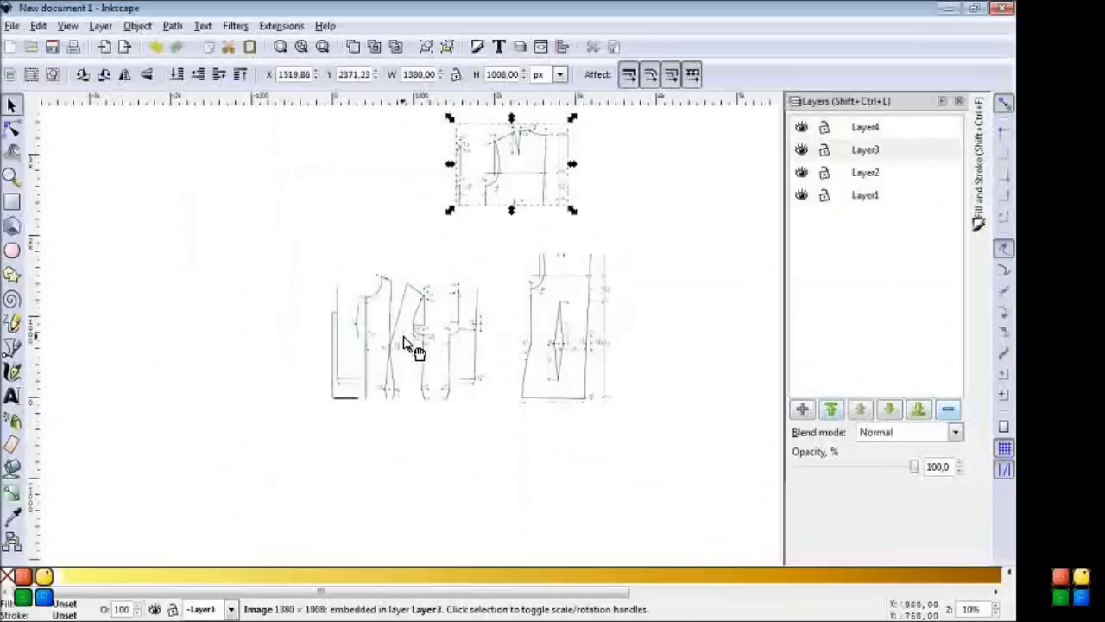
{"action": "left_click_drag", "start_coordinate": [414, 347], "coordinate": [691, 217]}
{"action": "left_click_drag", "start_coordinate": [414, 344], "coordinate": [729, 356]}
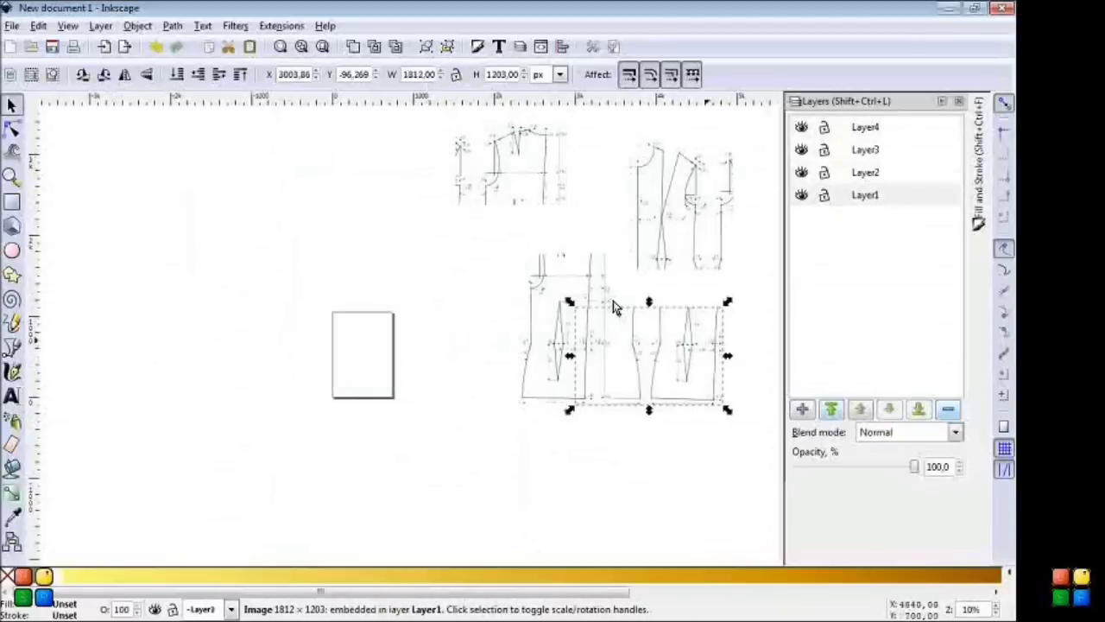
{"action": "left_click_drag", "start_coordinate": [584, 296], "coordinate": [492, 287]}
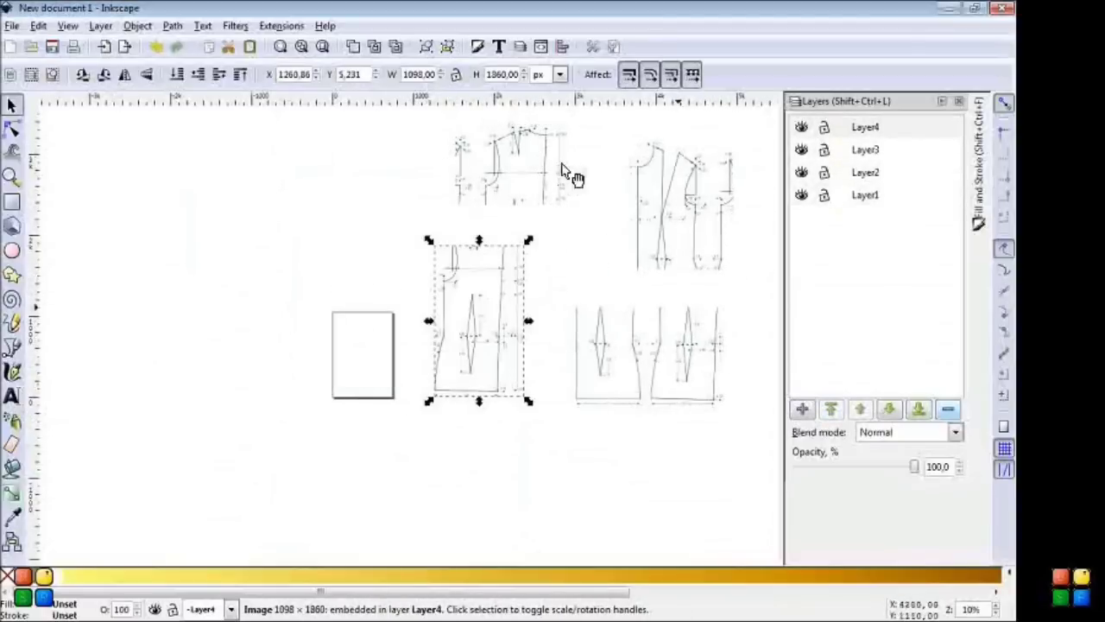
{"action": "left_click", "coordinate": [560, 168]}
{"action": "left_click", "coordinate": [831, 411]}
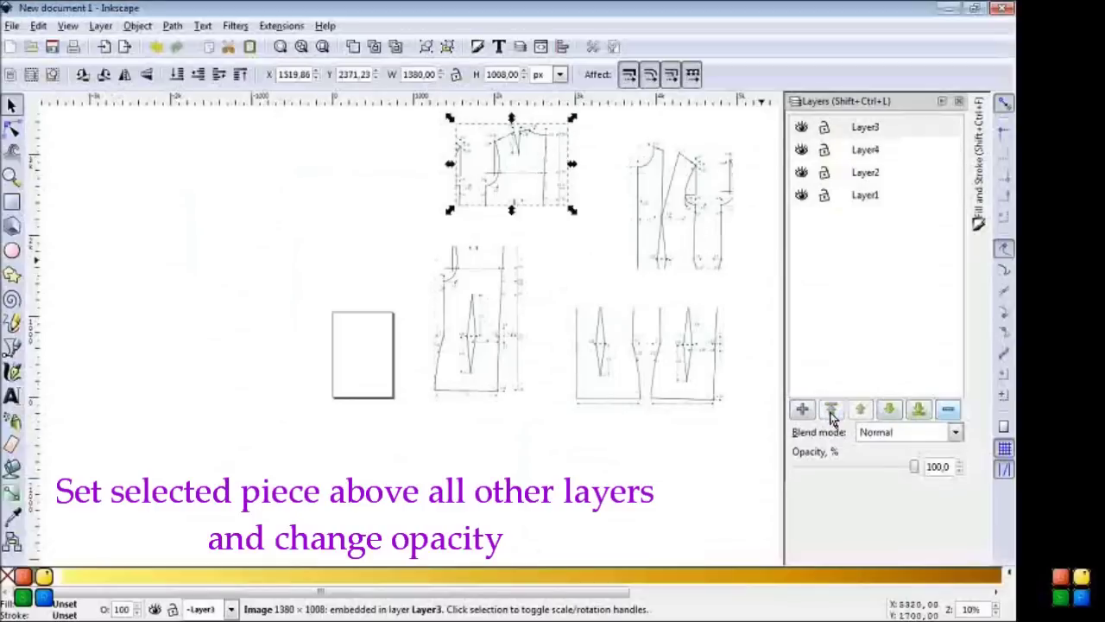
- Fade Layer3 to about 26%, align it over the Layer4 piece's top, then restore 100% opacity
{"action": "left_click_drag", "start_coordinate": [914, 470], "coordinate": [826, 467]}
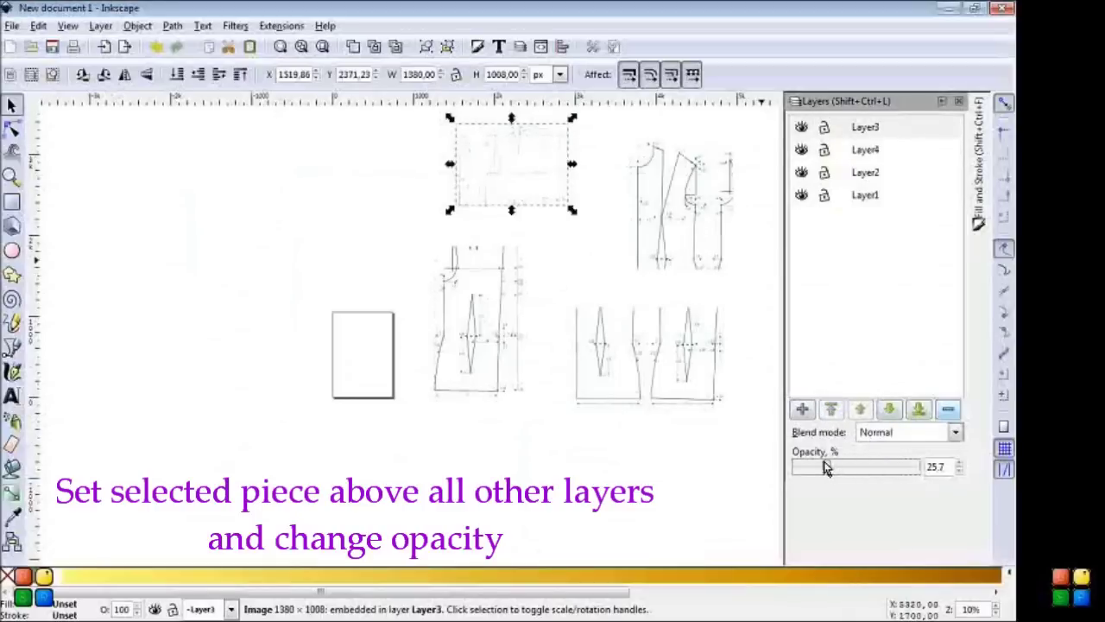
{"action": "left_click_drag", "start_coordinate": [470, 180], "coordinate": [435, 248]}
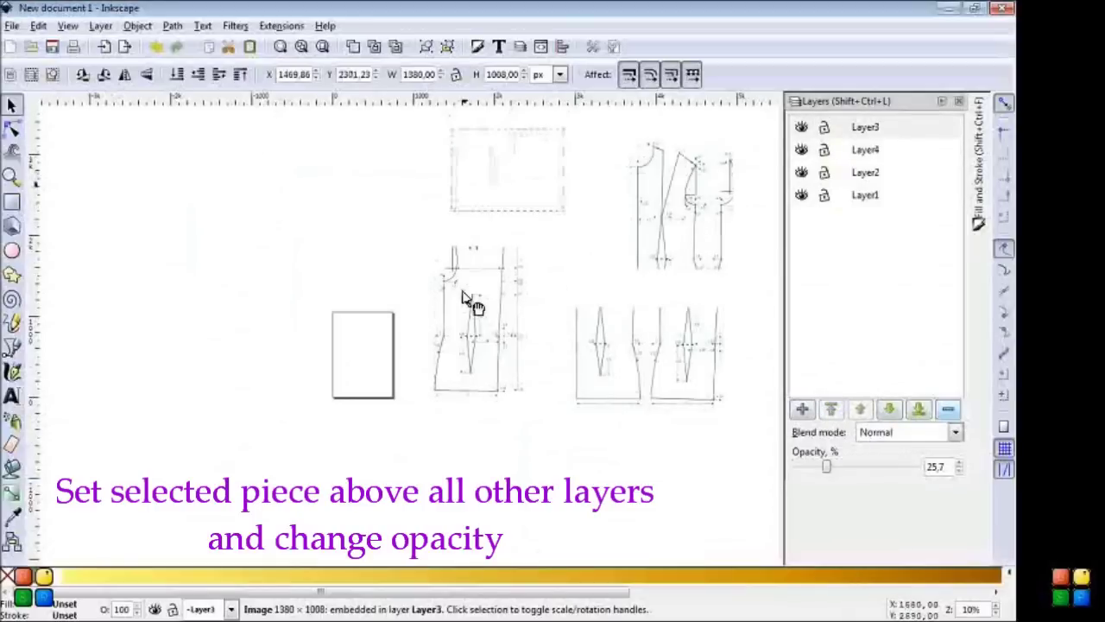
{"action": "left_click", "coordinate": [12, 176]}
{"action": "left_click_drag", "start_coordinate": [390, 155], "coordinate": [616, 363]}
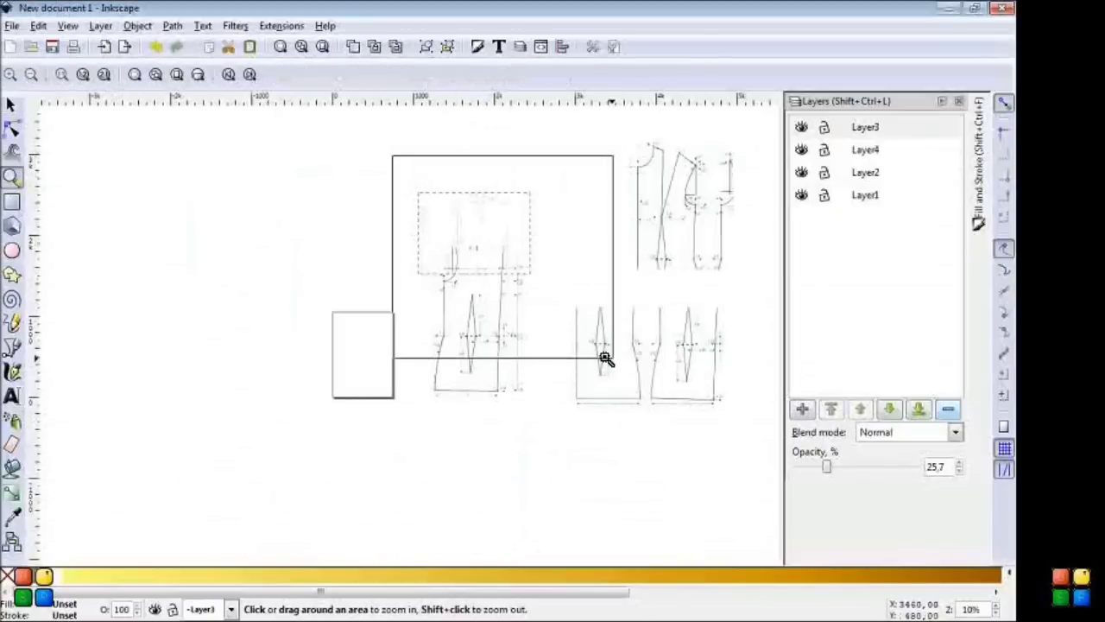
{"action": "left_click", "coordinate": [12, 104]}
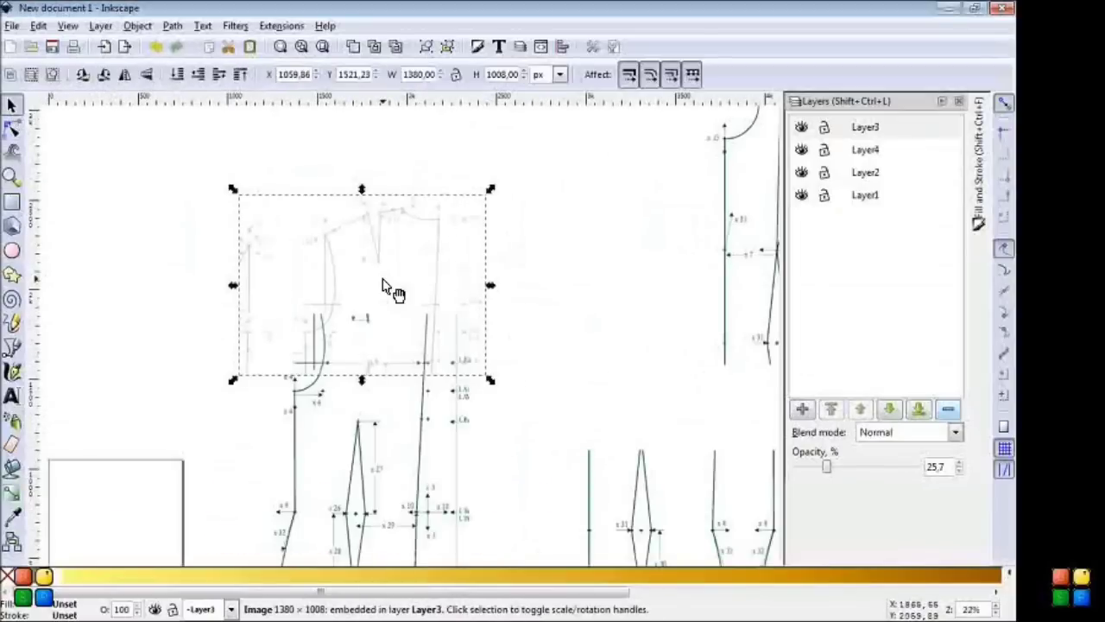
{"action": "left_click_drag", "start_coordinate": [386, 288], "coordinate": [373, 351]}
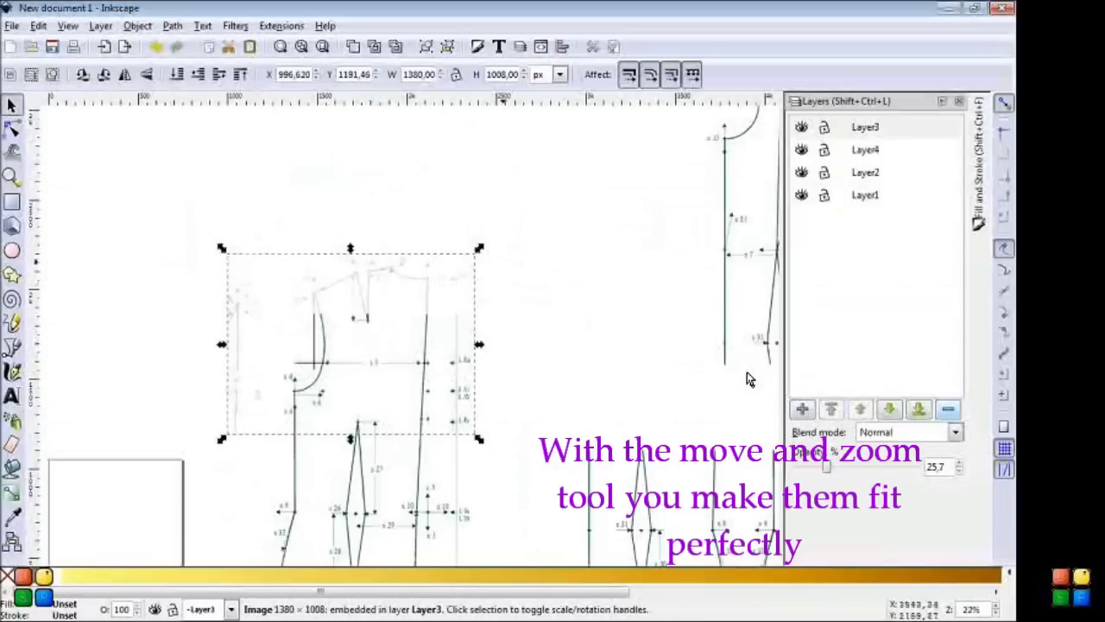
{"action": "left_click_drag", "start_coordinate": [827, 468], "coordinate": [937, 468]}
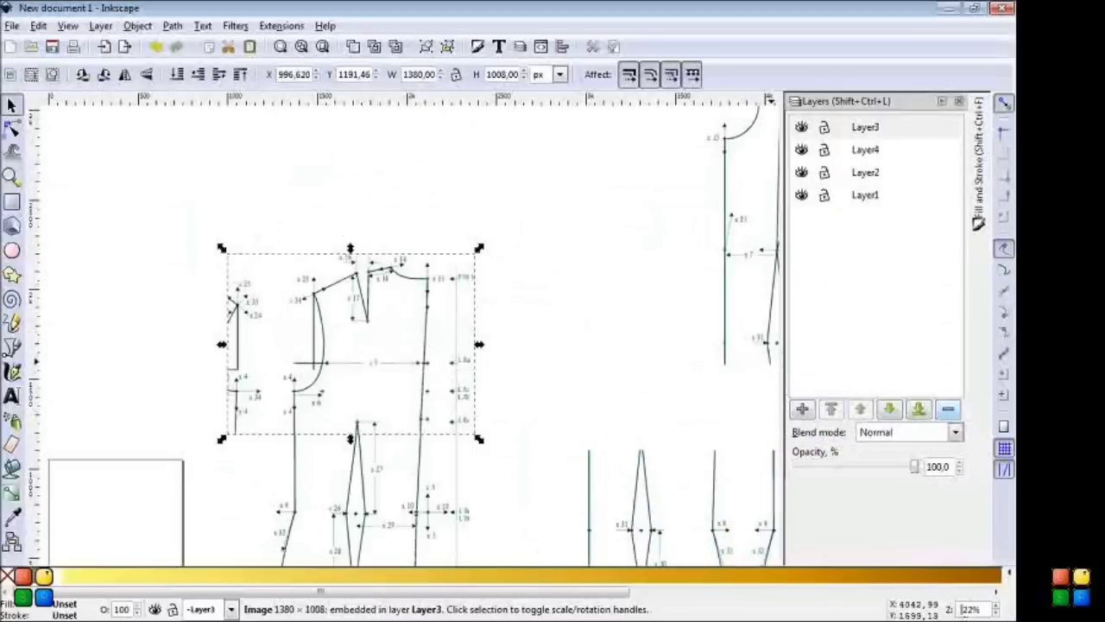
{"action": "type", "text": "10"}
{"action": "key", "text": "Return"}
{"action": "left_click", "coordinate": [619, 298]}
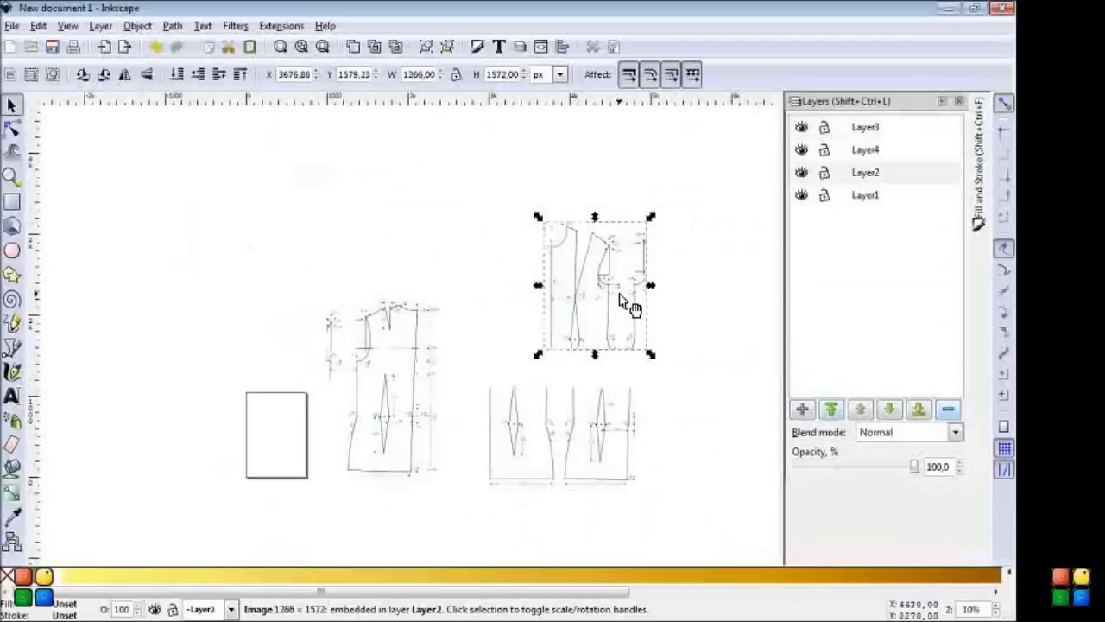
- Raise Layer2, fade it to about 37%, and align its piece onto the middle piece at full opacity
{"action": "left_click_drag", "start_coordinate": [619, 298], "coordinate": [300, 361]}
{"action": "left_click", "coordinate": [830, 408]}
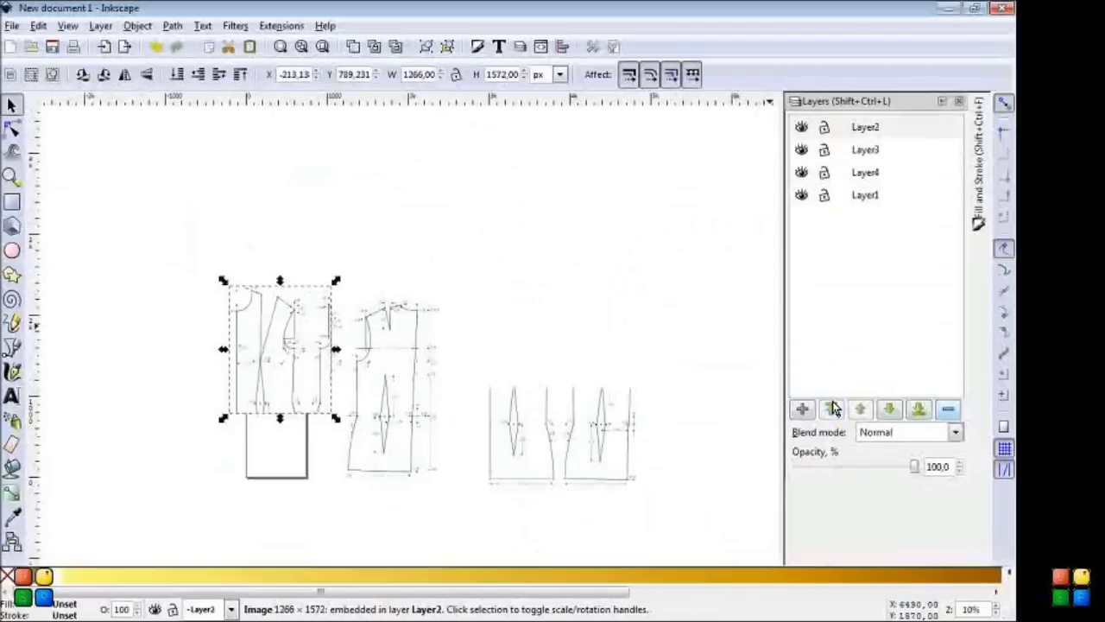
{"action": "left_click_drag", "start_coordinate": [917, 470], "coordinate": [840, 467]}
{"action": "left_click_drag", "start_coordinate": [308, 371], "coordinate": [327, 383]}
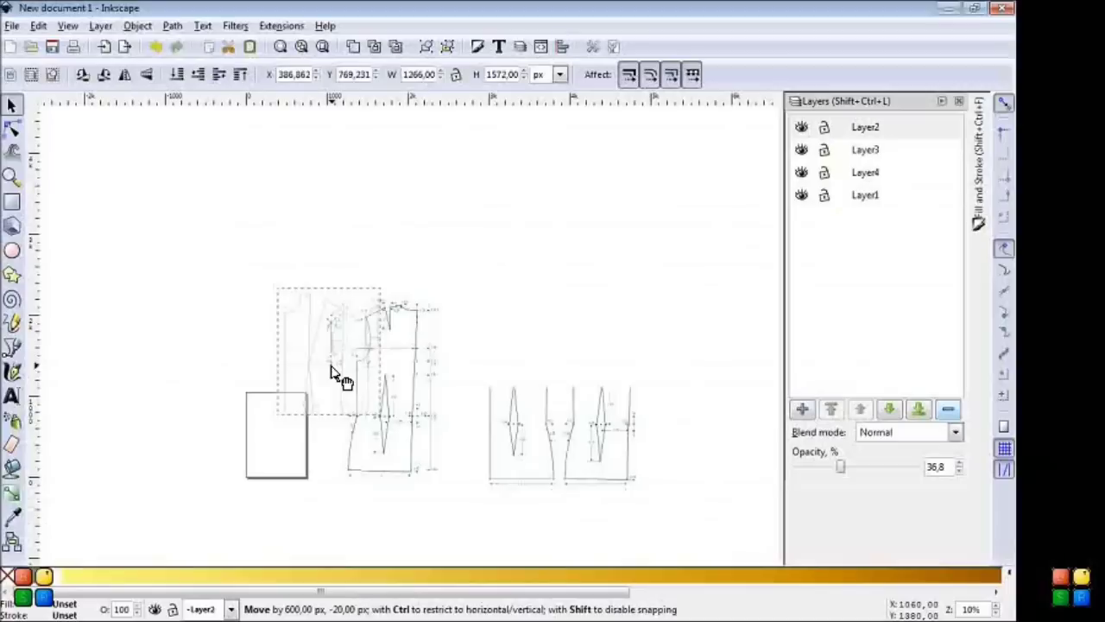
{"action": "left_click", "coordinate": [12, 177]}
{"action": "left_click", "coordinate": [249, 363]}
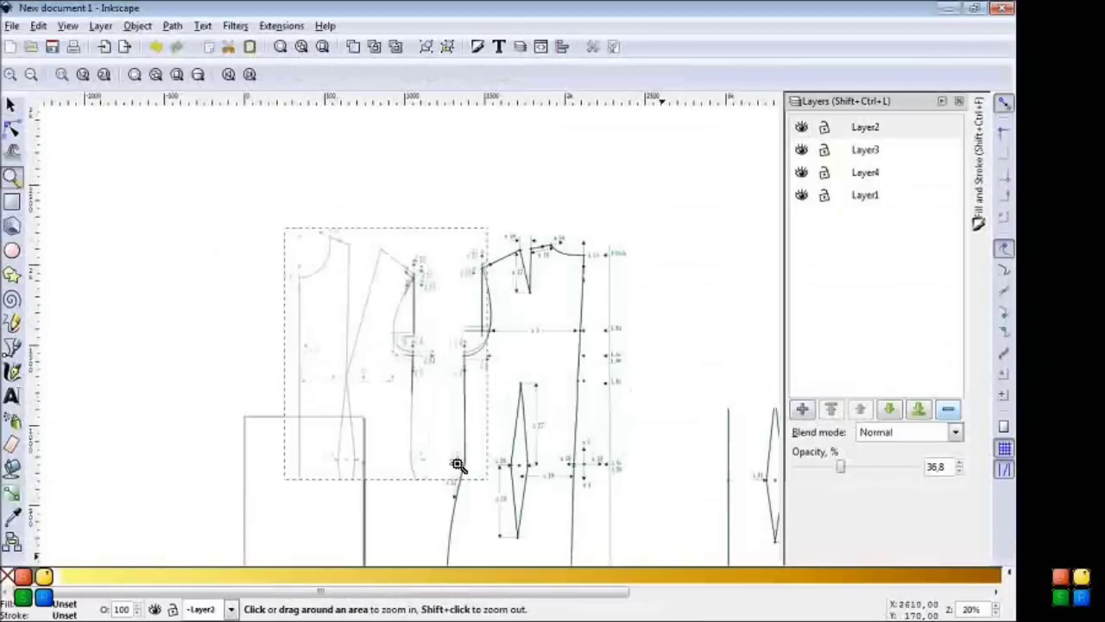
{"action": "left_click", "coordinate": [12, 104]}
{"action": "left_click_drag", "start_coordinate": [420, 296], "coordinate": [414, 296]}
{"action": "left_click_drag", "start_coordinate": [843, 466], "coordinate": [941, 469]}
{"action": "key", "text": "minus"}
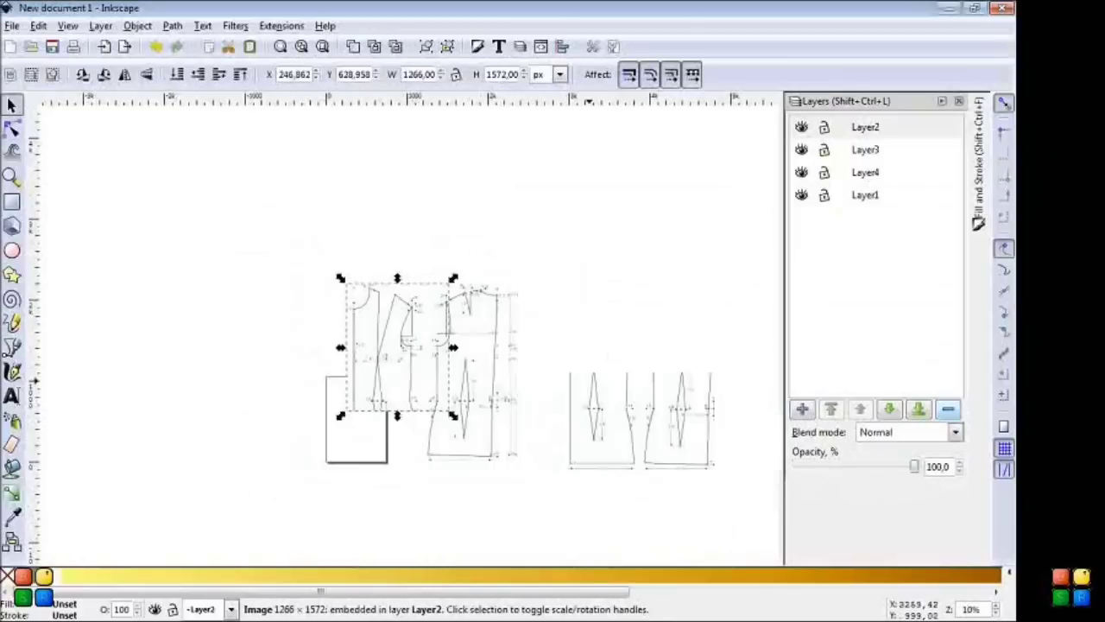
- Raise Layer1, fade it to 41%, align its tile with the tiles above, then restore 100% opacity
{"action": "left_click_drag", "start_coordinate": [661, 434], "coordinate": [447, 436]}
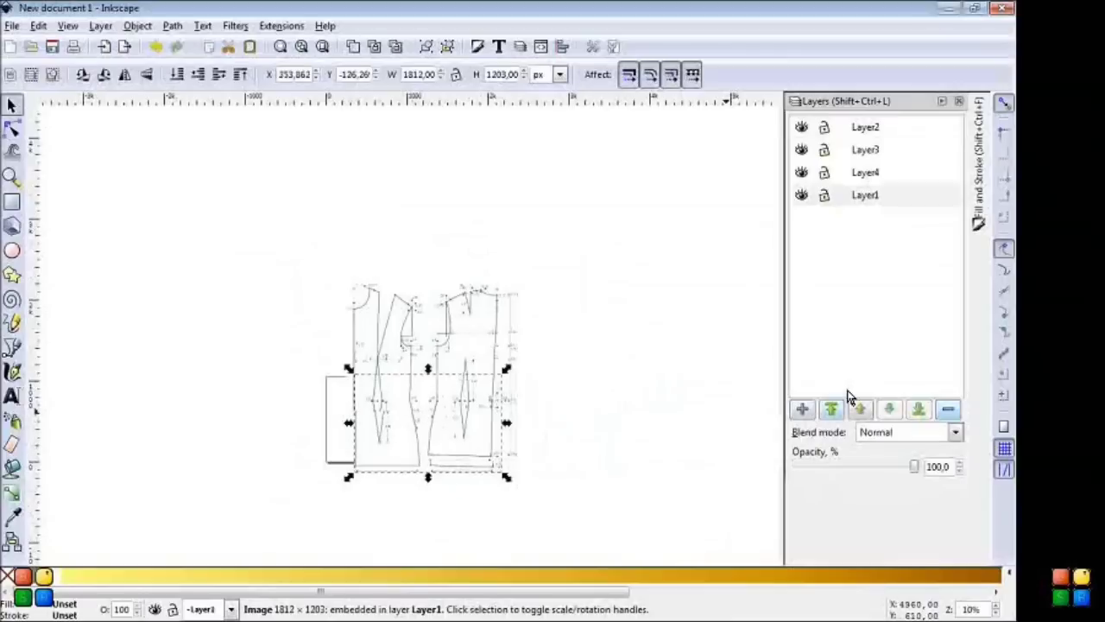
{"action": "left_click", "coordinate": [831, 409]}
{"action": "left_click_drag", "start_coordinate": [913, 466], "coordinate": [844, 466]}
{"action": "left_click", "coordinate": [12, 177]}
{"action": "left_click_drag", "start_coordinate": [332, 362], "coordinate": [636, 501]}
{"action": "left_click", "coordinate": [12, 104]}
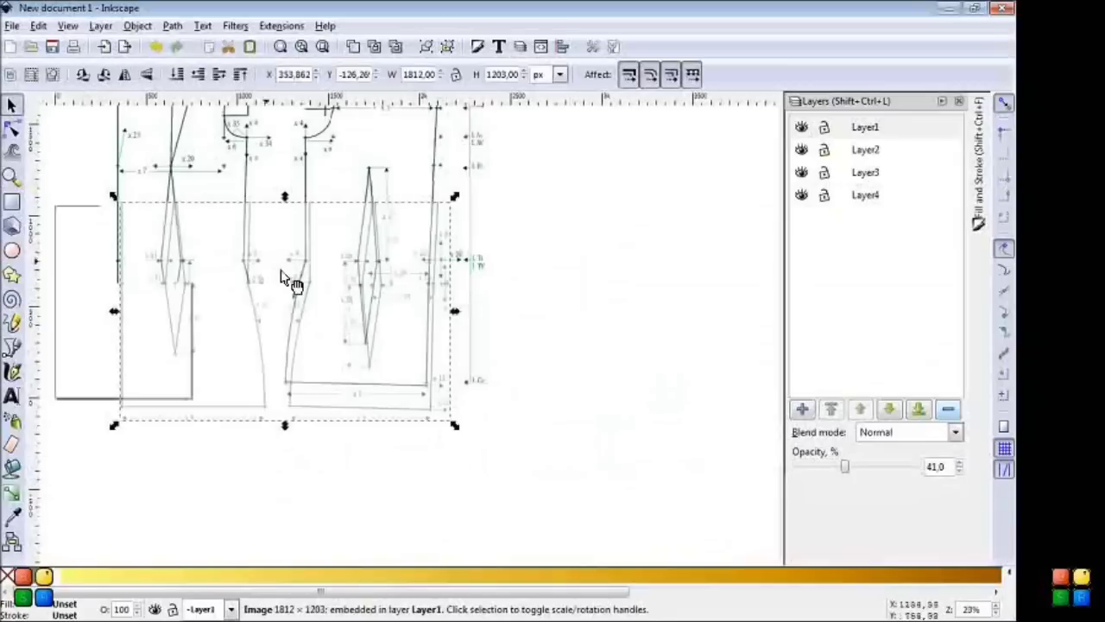
{"action": "left_click_drag", "start_coordinate": [287, 280], "coordinate": [278, 253]}
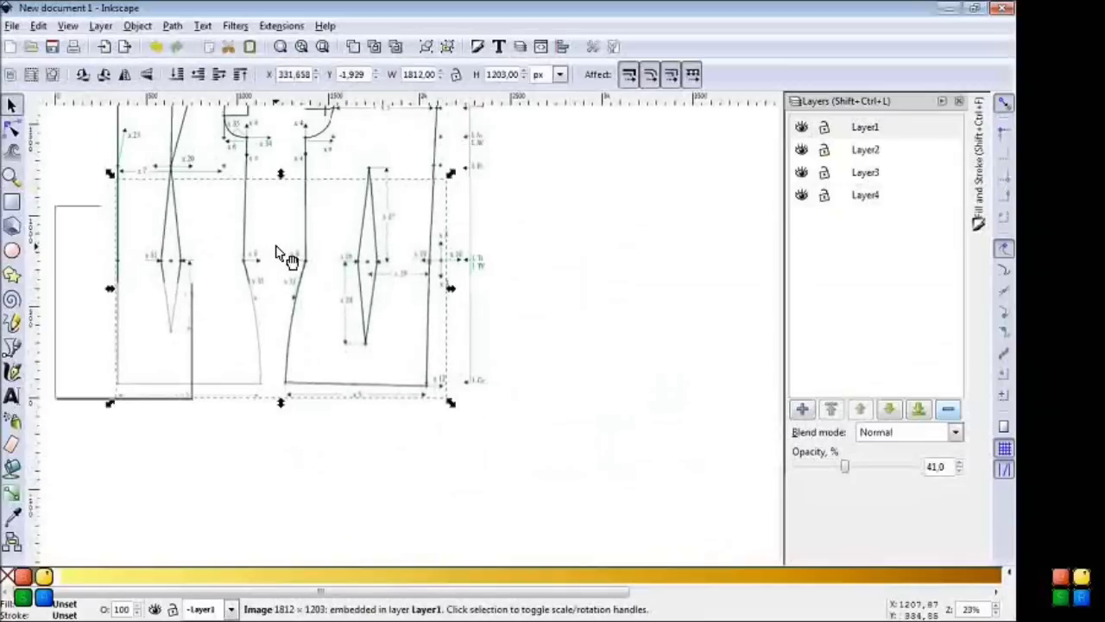
{"action": "left_click_drag", "start_coordinate": [846, 467], "coordinate": [941, 466]}
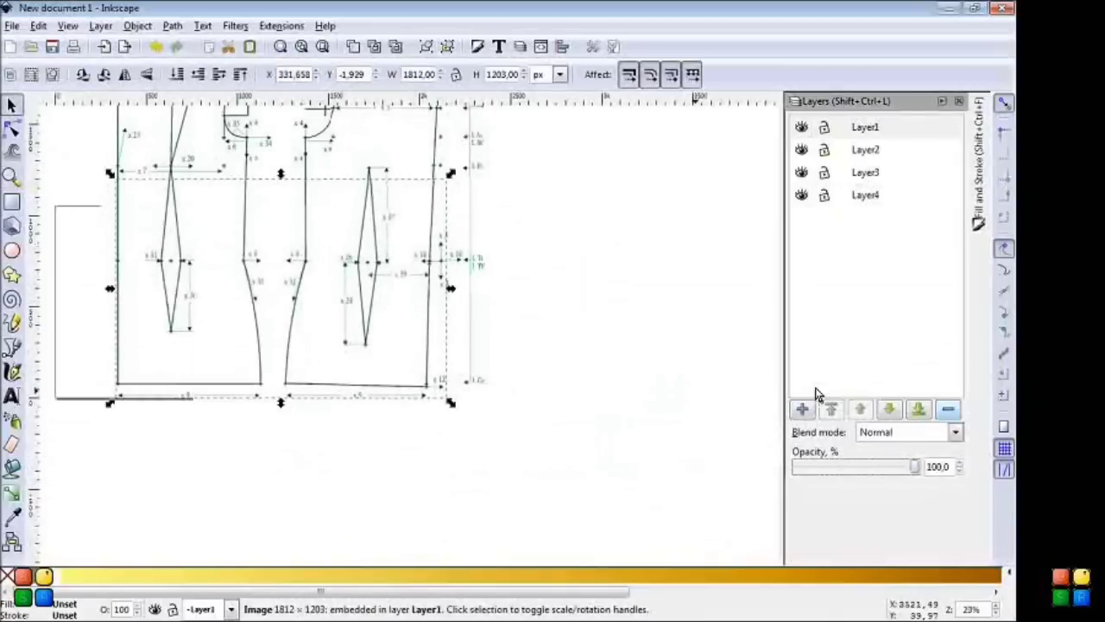
- Select all four scans across layers and move them together onto the page
{"action": "key", "text": "minus"}
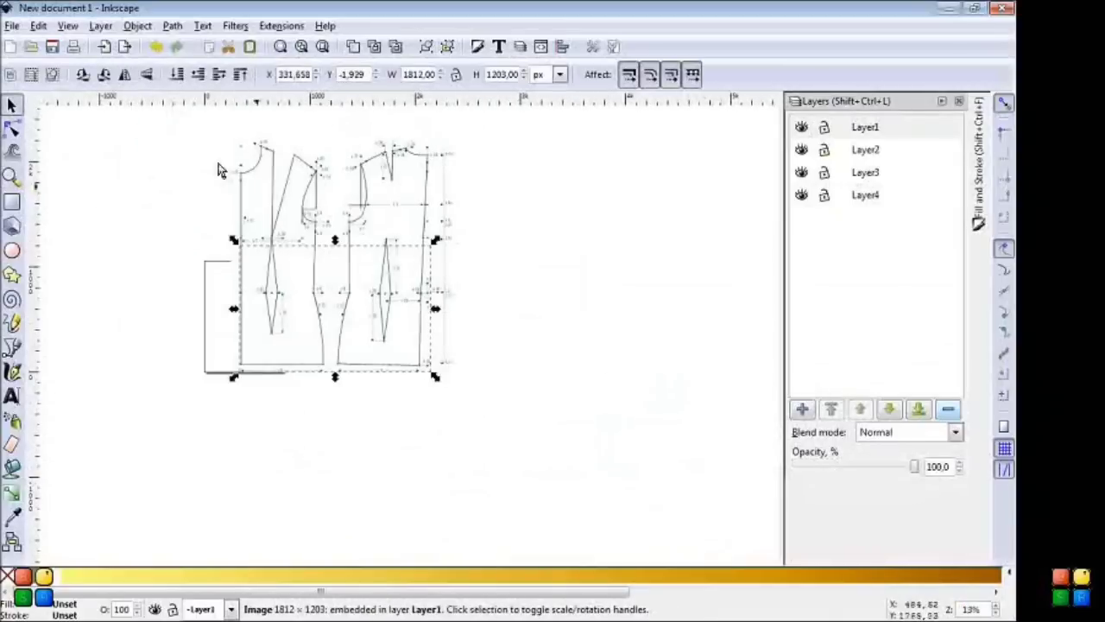
{"action": "key", "text": "ctrl+alt+a"}
{"action": "left_click_drag", "start_coordinate": [266, 160], "coordinate": [241, 281]}
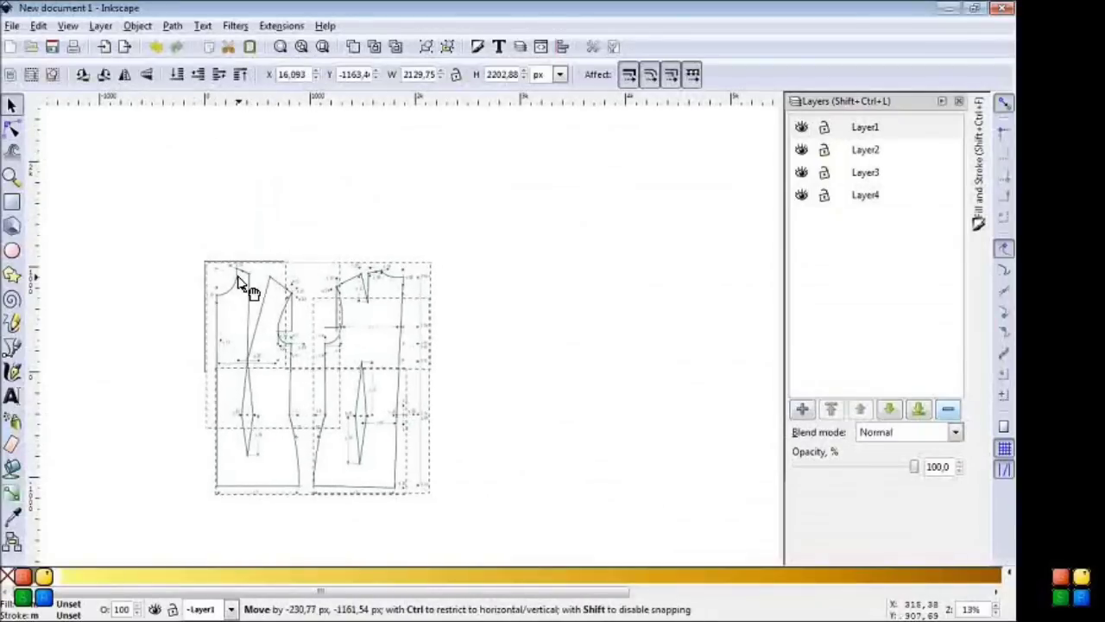
- Lock the scan layers, confirm they can't be selected, and add a new layer named Bodice
{"action": "left_click", "coordinate": [824, 126]}
{"action": "left_click", "coordinate": [824, 149]}
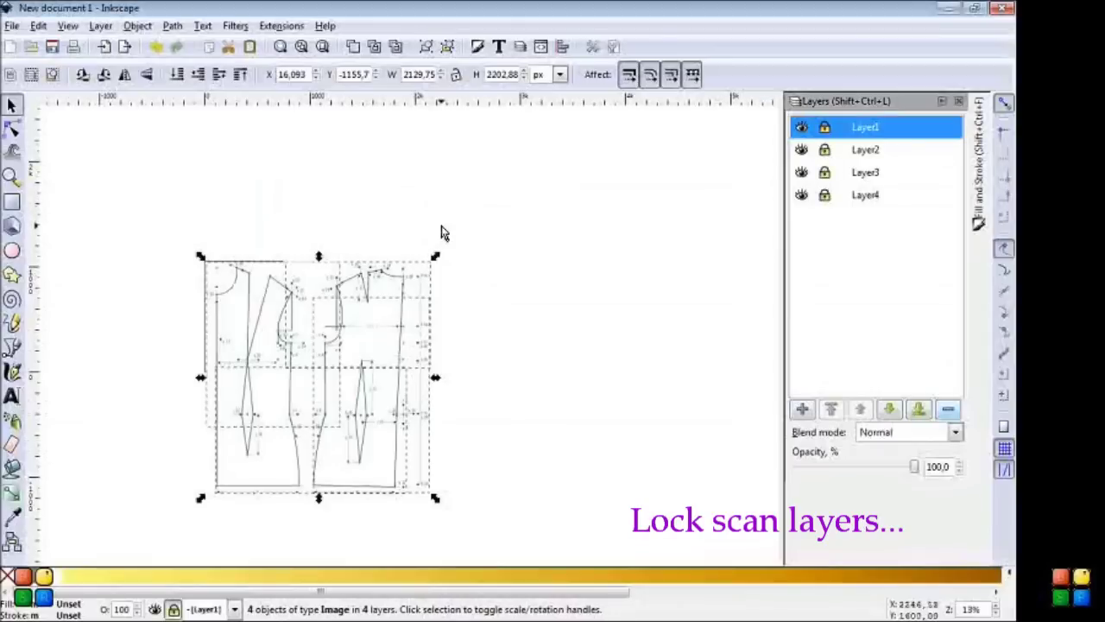
{"action": "left_click", "coordinate": [245, 198]}
{"action": "left_click_drag", "start_coordinate": [211, 218], "coordinate": [427, 478]}
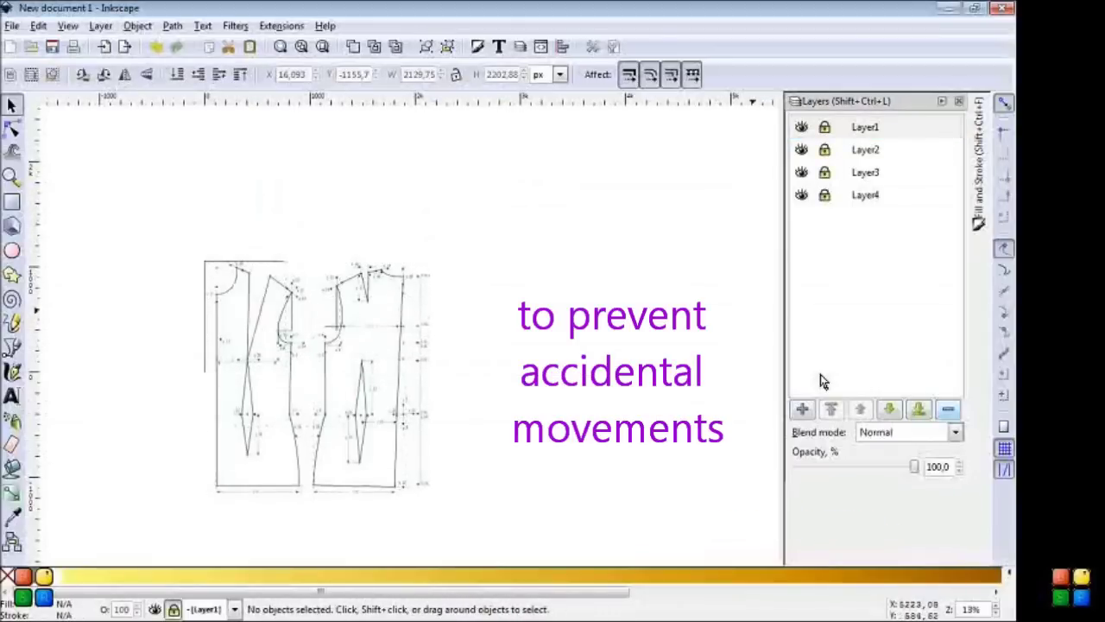
{"action": "left_click", "coordinate": [802, 411]}
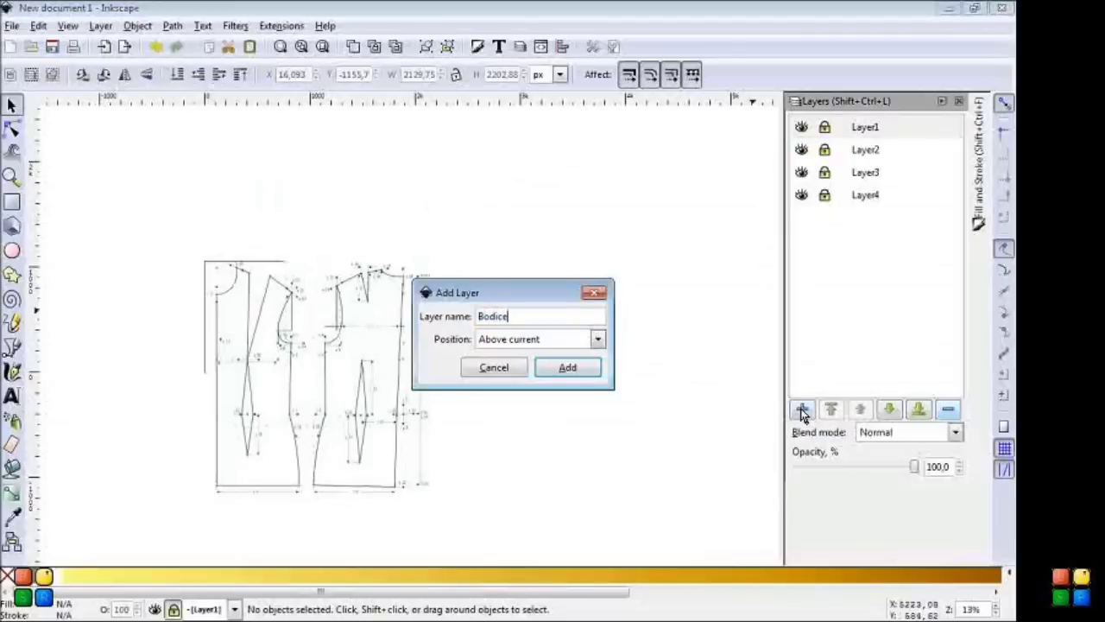
{"action": "key", "text": "Return"}
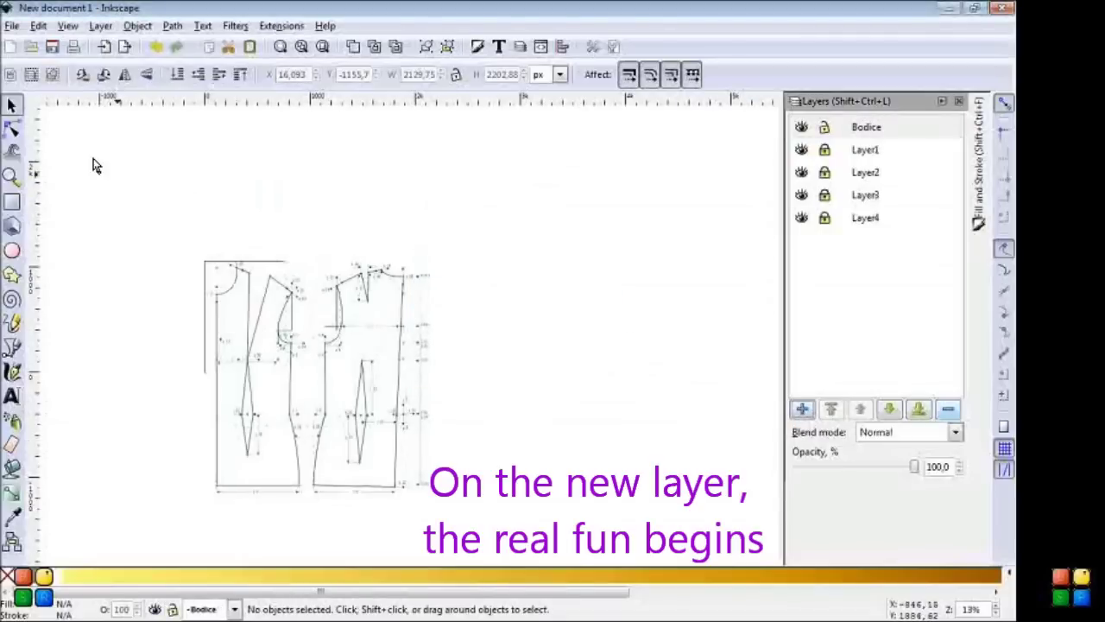
- Trace the left bodice piece's corners with the Bezier pen, closing the path at the front neck point
{"action": "left_click", "coordinate": [13, 346]}
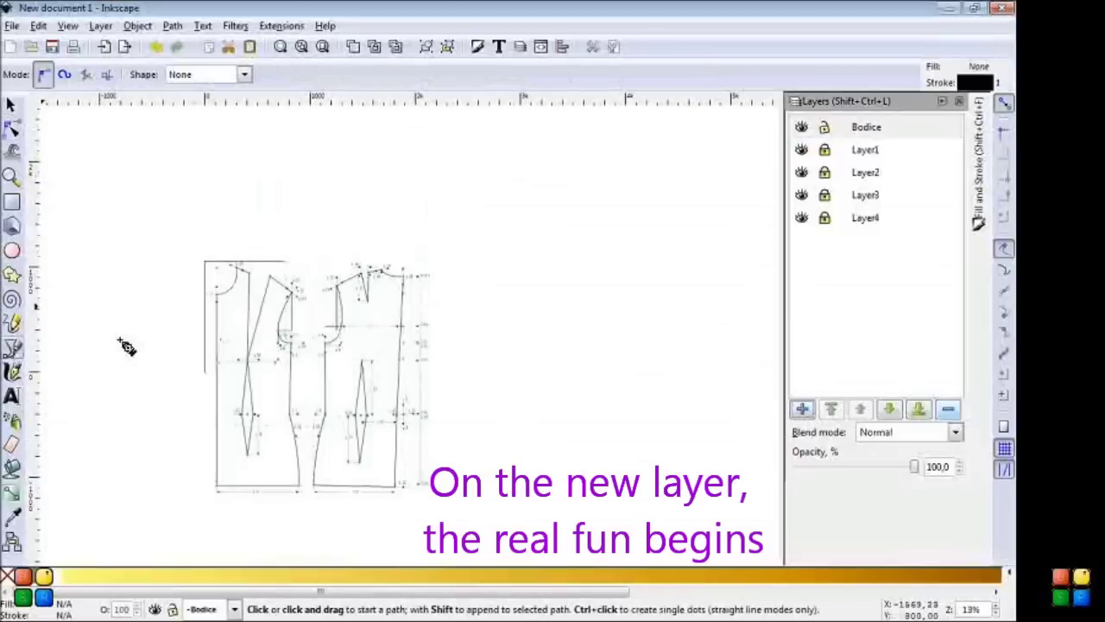
{"action": "left_click", "coordinate": [214, 293]}
{"action": "left_click", "coordinate": [247, 276]}
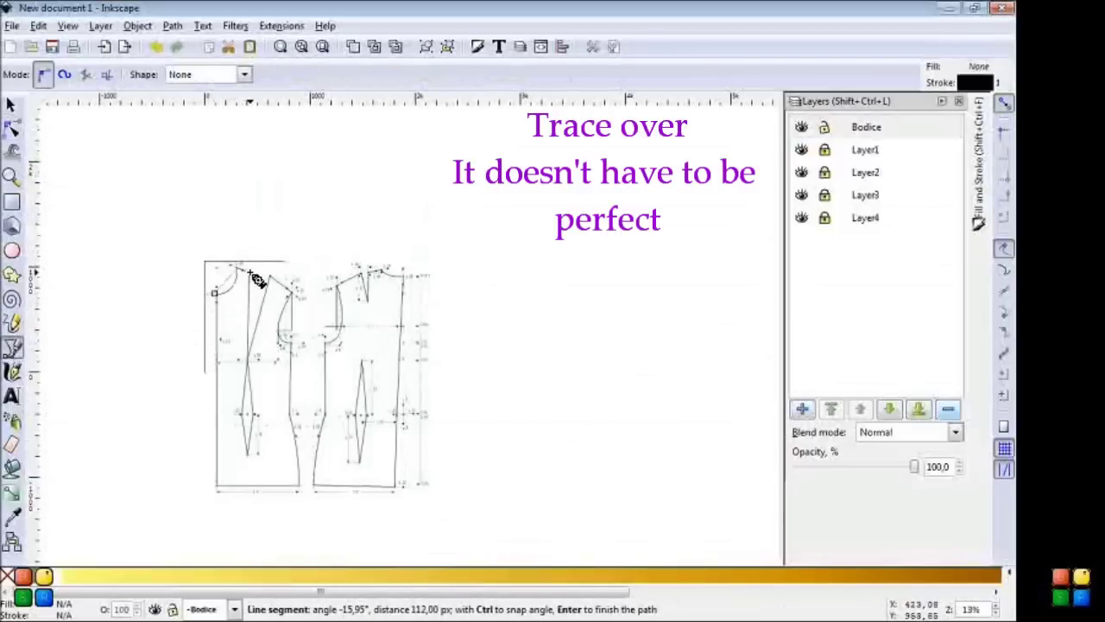
{"action": "left_click", "coordinate": [251, 361]}
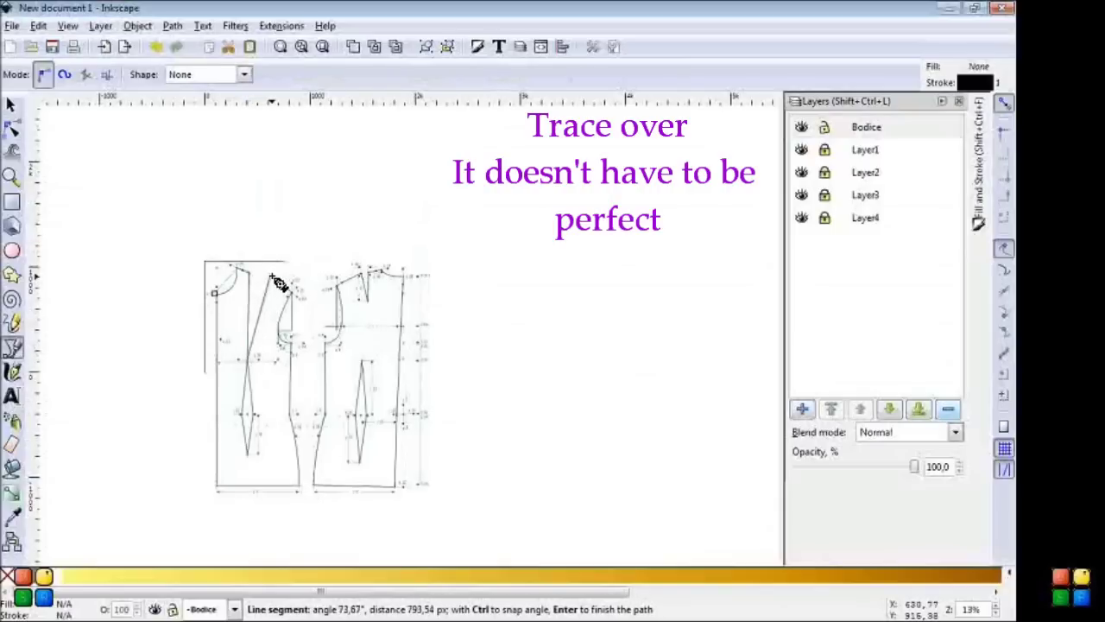
{"action": "left_click", "coordinate": [282, 287]}
{"action": "left_click", "coordinate": [292, 297]}
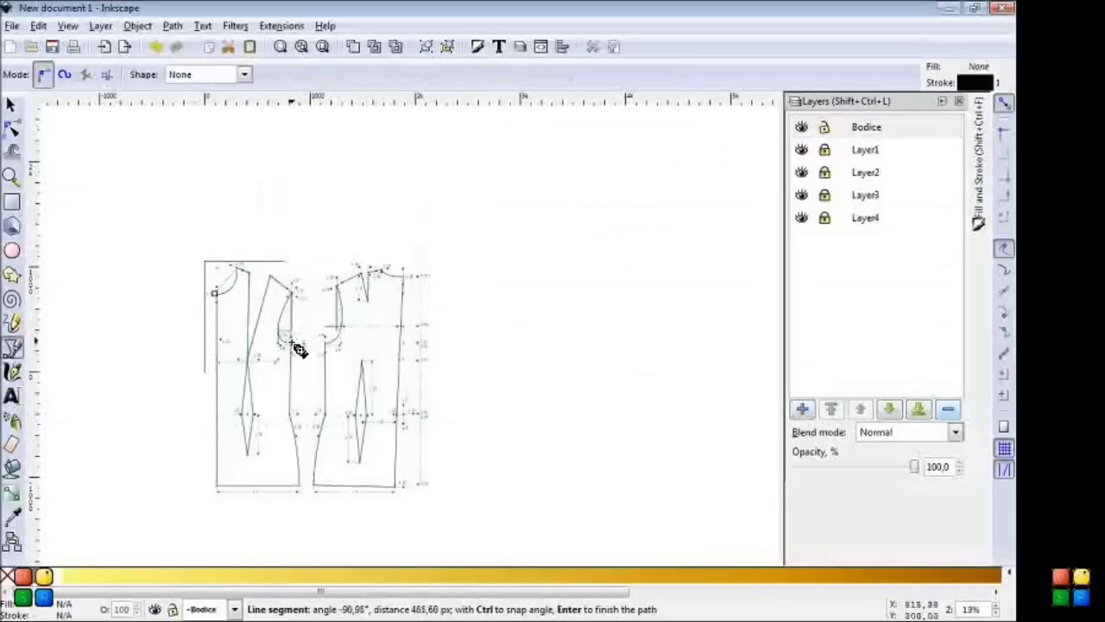
{"action": "left_click", "coordinate": [293, 418]}
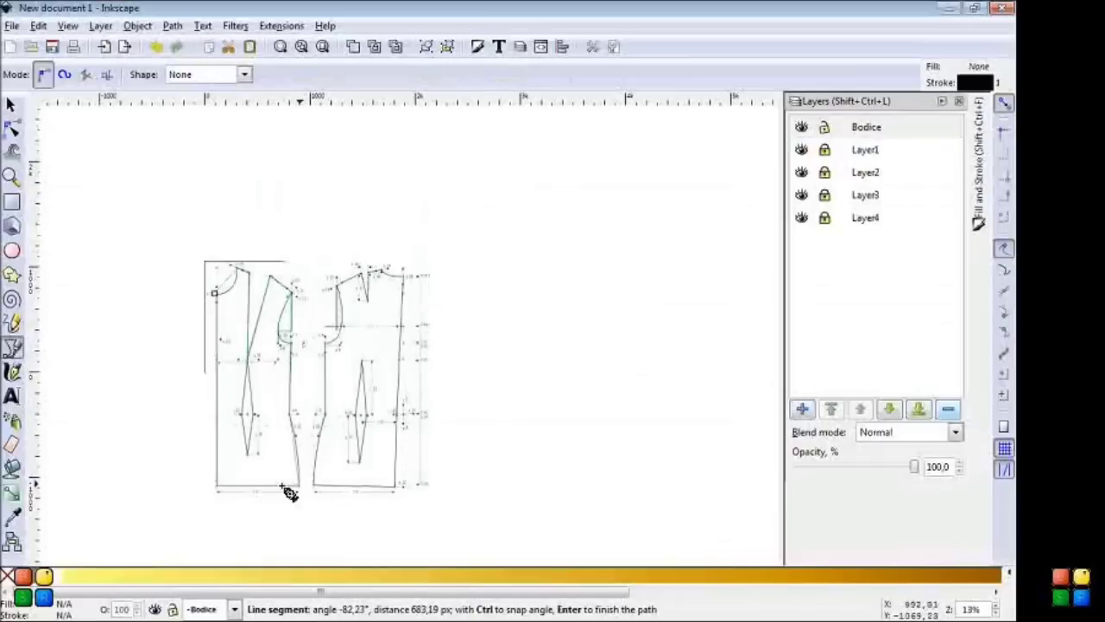
{"action": "left_click", "coordinate": [288, 492]}
{"action": "left_click", "coordinate": [216, 488]}
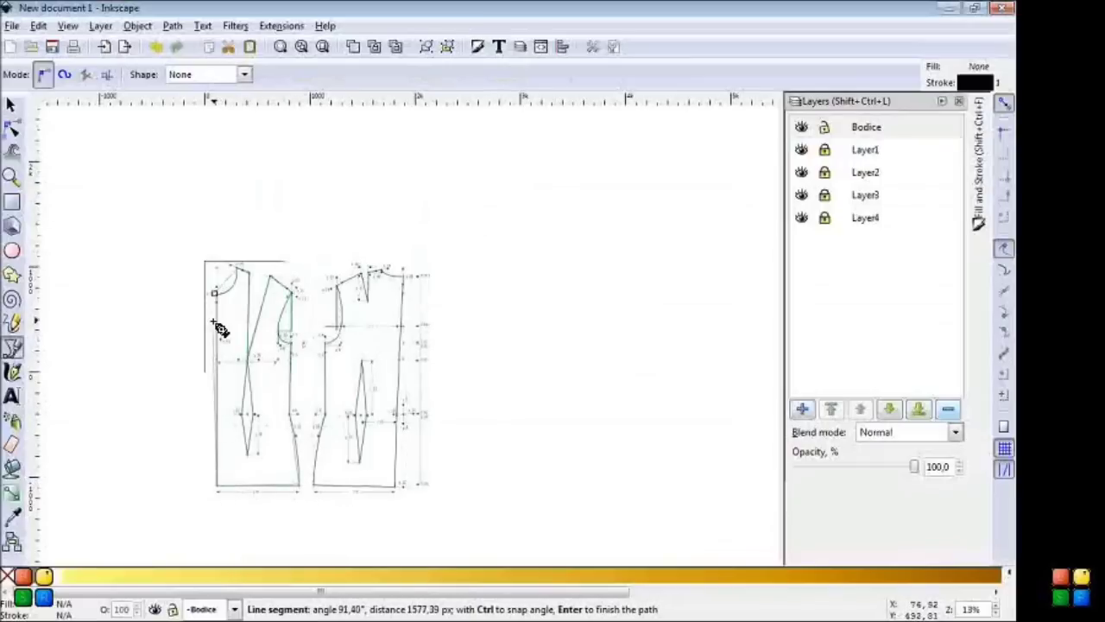
{"action": "left_click", "coordinate": [214, 294]}
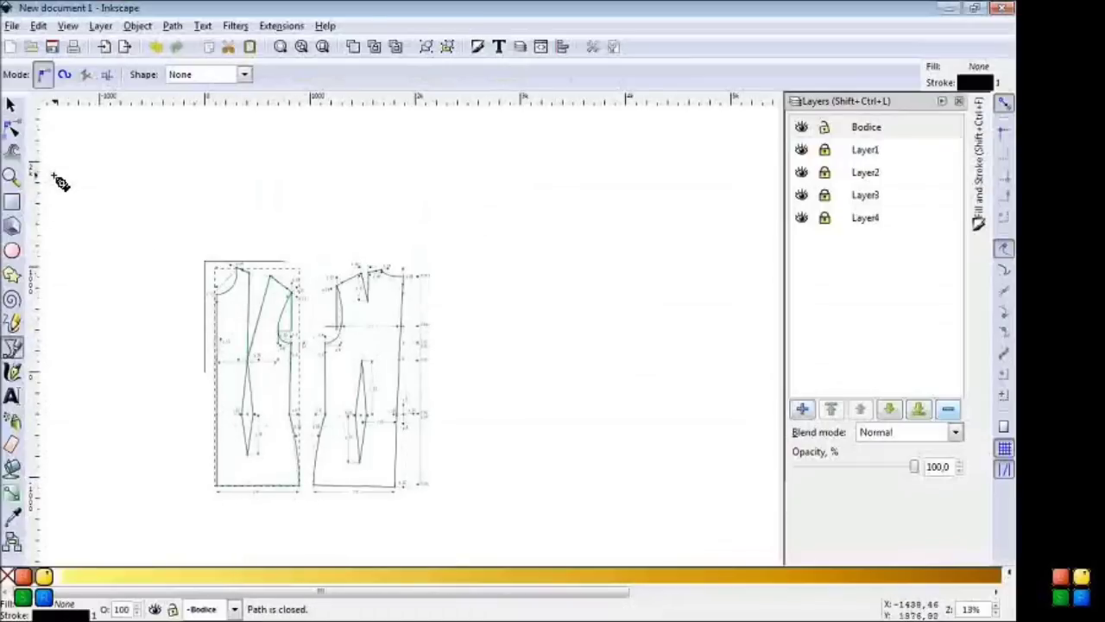
{"action": "left_click", "coordinate": [11, 177]}
- Bend the x15–x14 neckline into a curve and fine-tune the neck and shoulder nodes to the scan
{"action": "left_click_drag", "start_coordinate": [161, 241], "coordinate": [315, 341]}
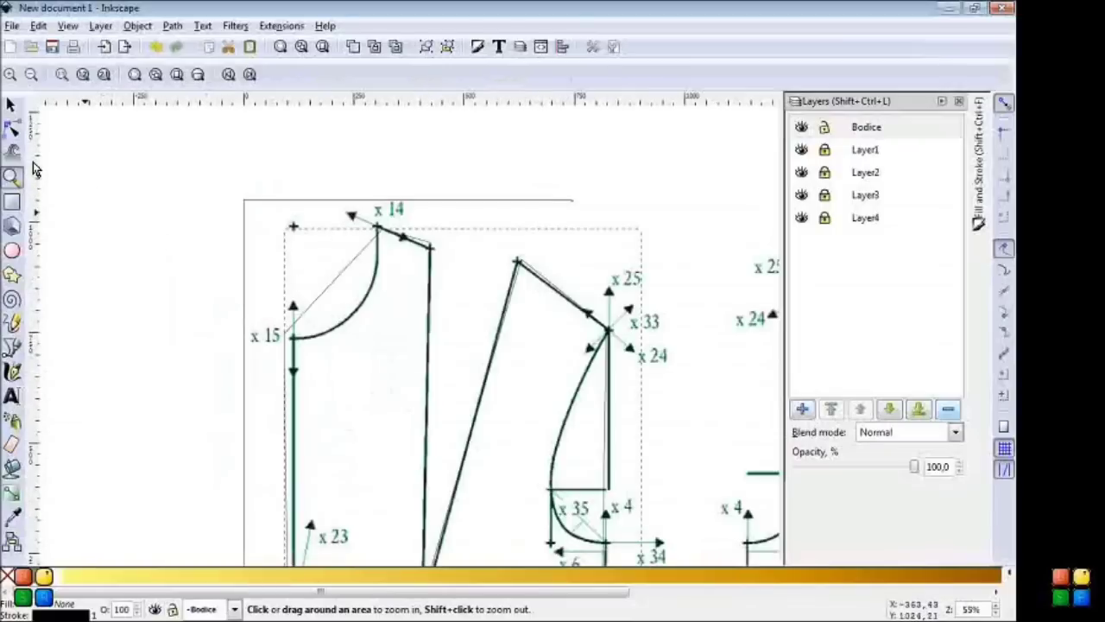
{"action": "left_click", "coordinate": [13, 129]}
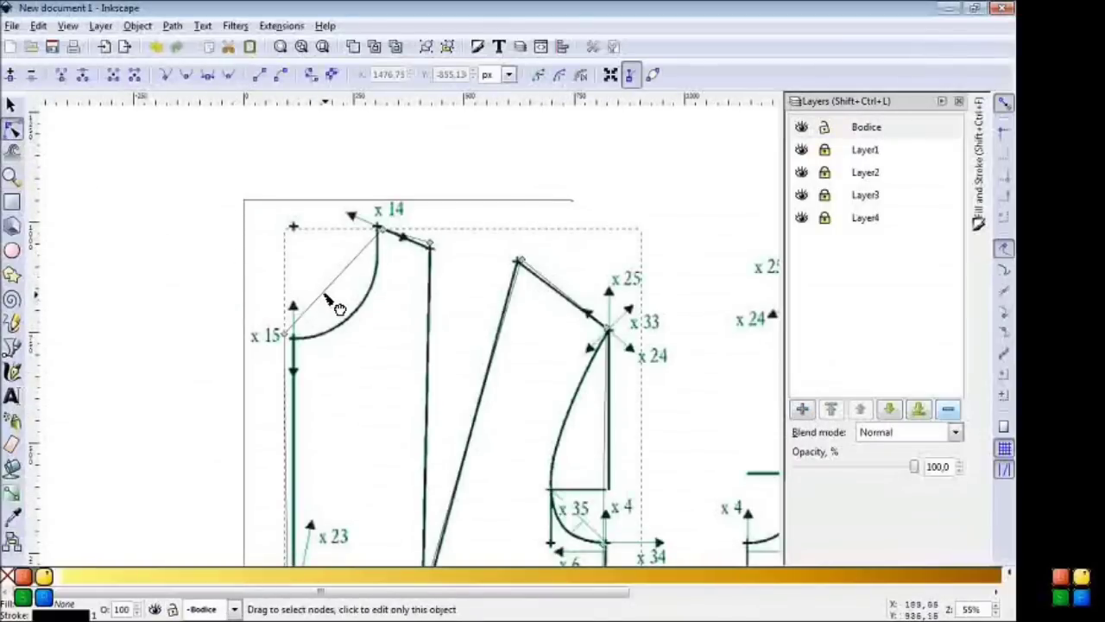
{"action": "left_click_drag", "start_coordinate": [341, 311], "coordinate": [366, 323]}
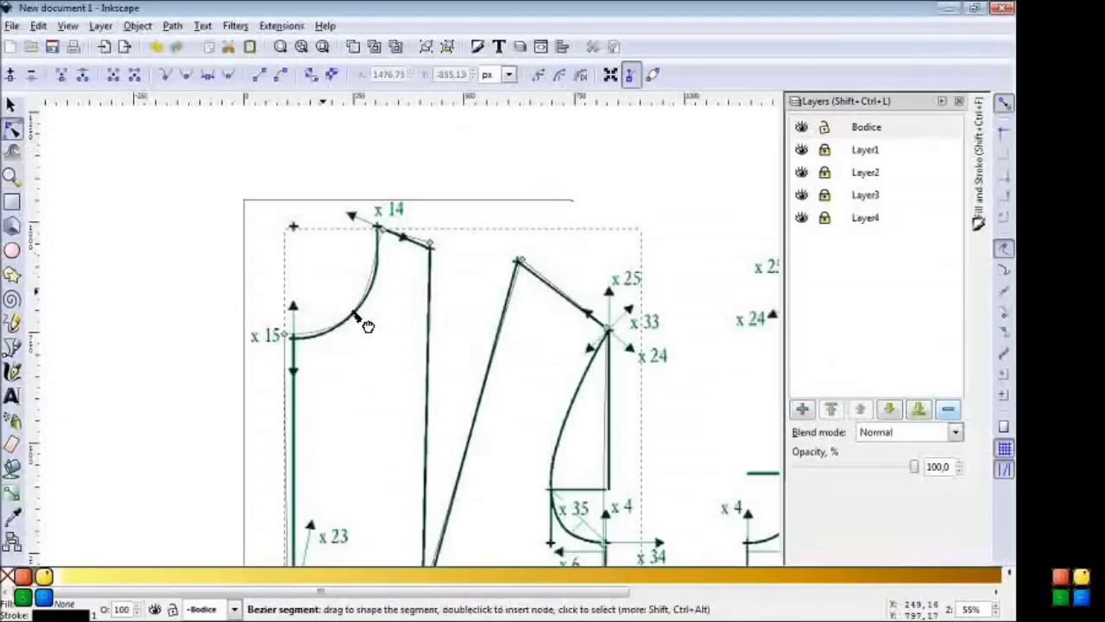
{"action": "left_click_drag", "start_coordinate": [384, 233], "coordinate": [381, 233]}
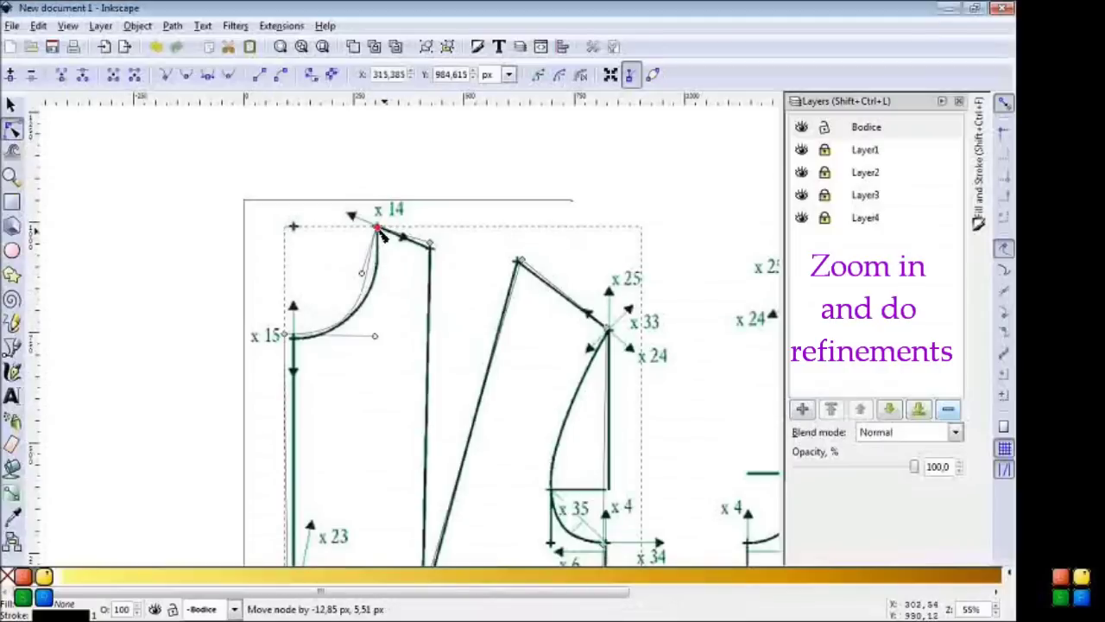
{"action": "left_click_drag", "start_coordinate": [289, 338], "coordinate": [295, 338]}
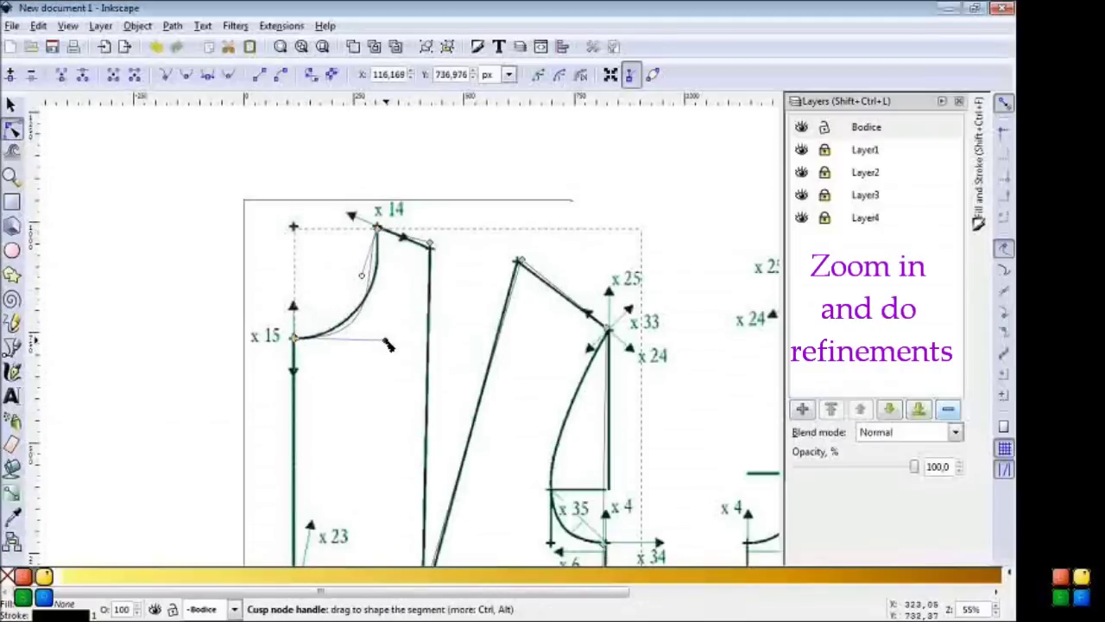
{"action": "left_click_drag", "start_coordinate": [387, 336], "coordinate": [385, 328]}
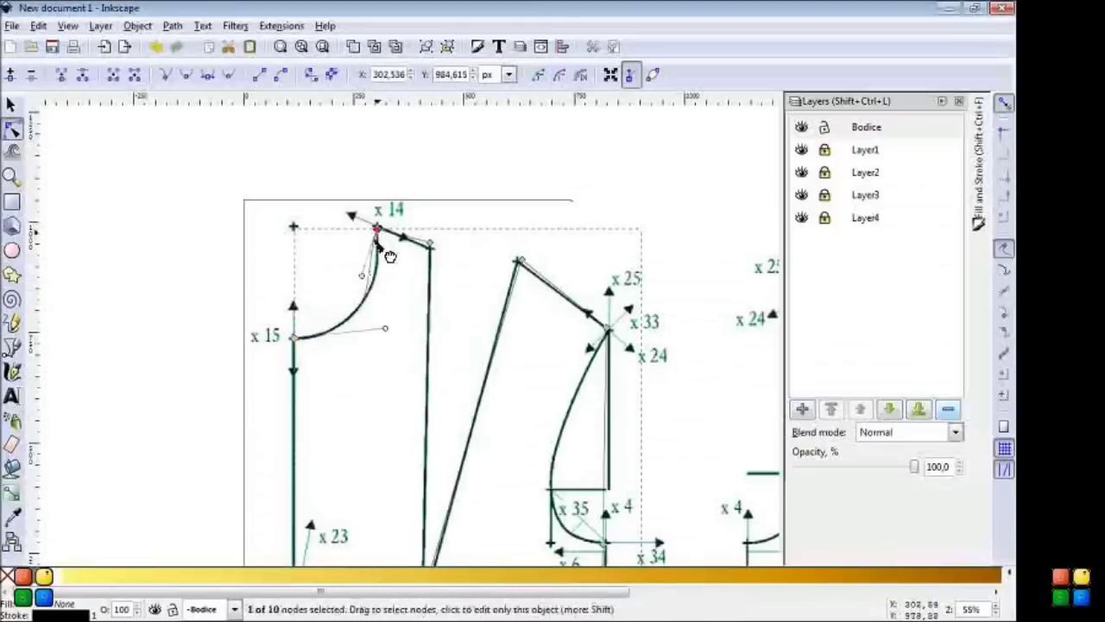
{"action": "left_click_drag", "start_coordinate": [362, 276], "coordinate": [381, 280]}
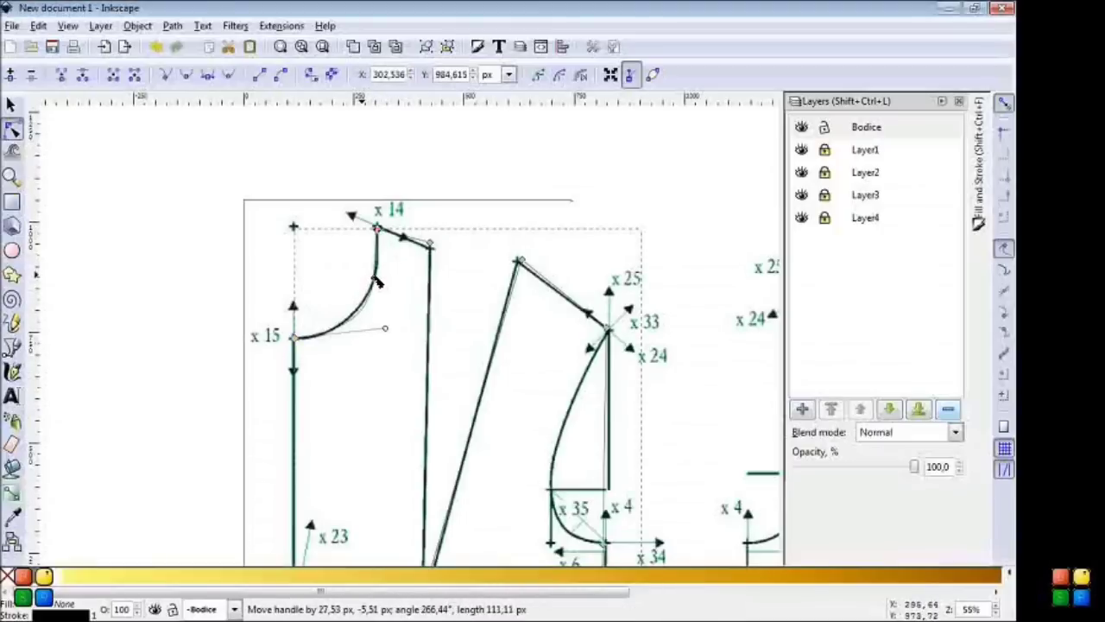
{"action": "left_click_drag", "start_coordinate": [385, 328], "coordinate": [369, 335]}
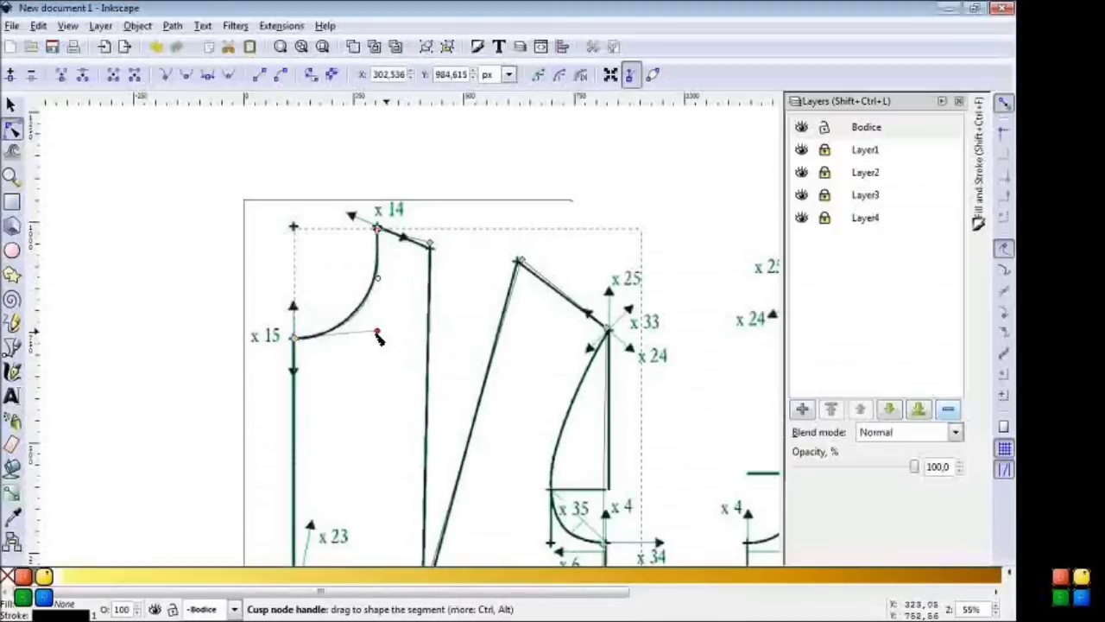
{"action": "left_click_drag", "start_coordinate": [430, 245], "coordinate": [434, 251]}
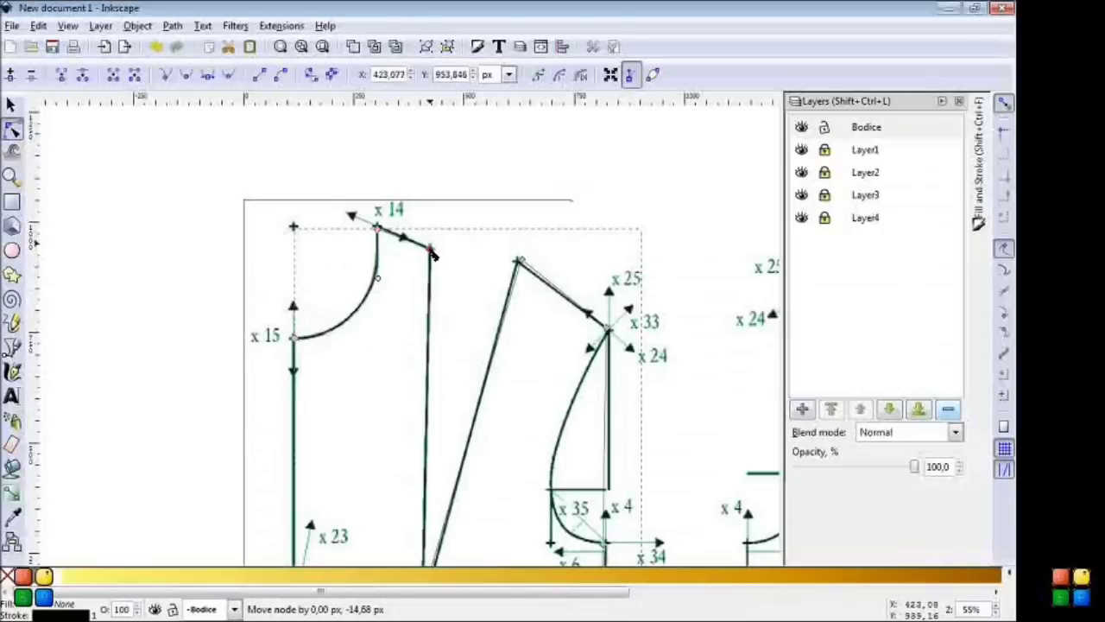
{"action": "left_click_drag", "start_coordinate": [378, 227], "coordinate": [379, 231]}
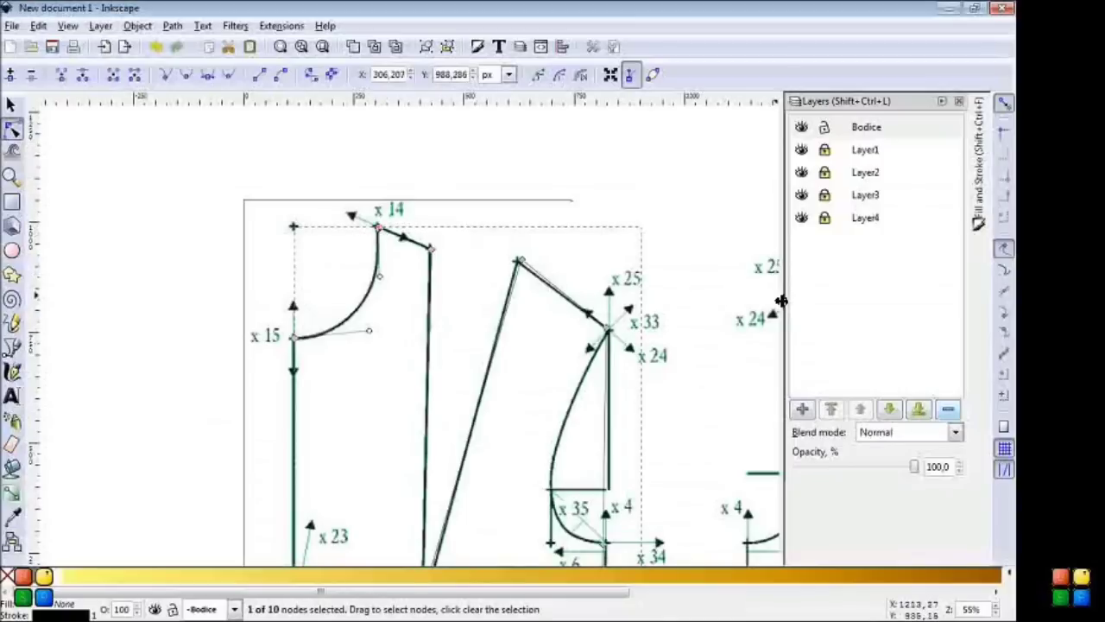
{"action": "left_click", "coordinate": [67, 26]}
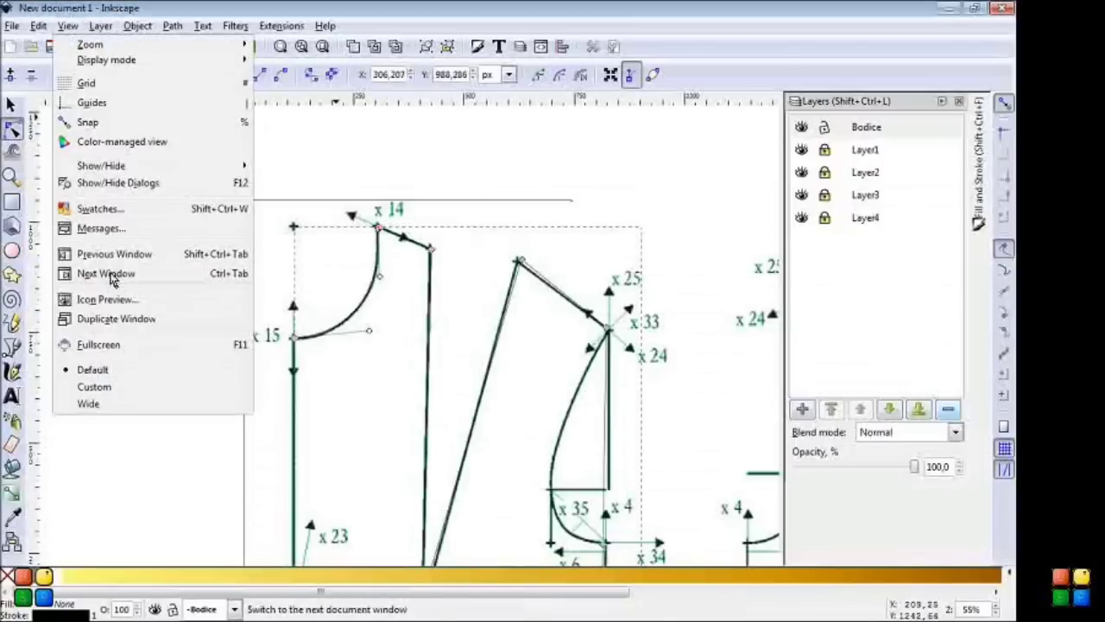
- Curve the armhole near x 35 by nudging its nodes and bending the segment along the scan
{"action": "left_click", "coordinate": [130, 346]}
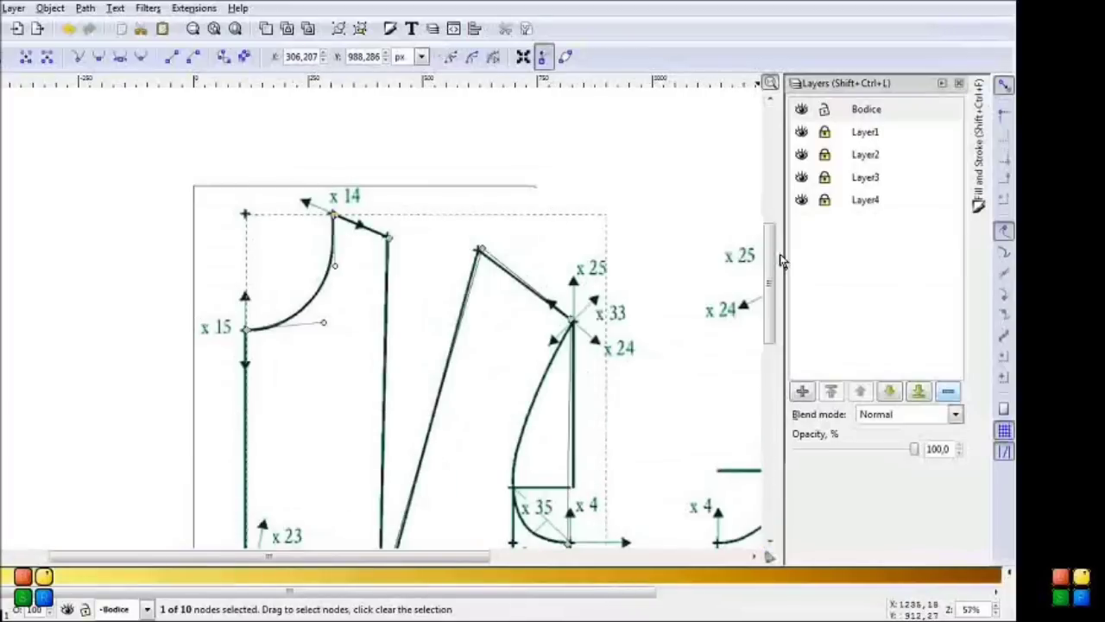
{"action": "left_click_drag", "start_coordinate": [772, 249], "coordinate": [775, 282]}
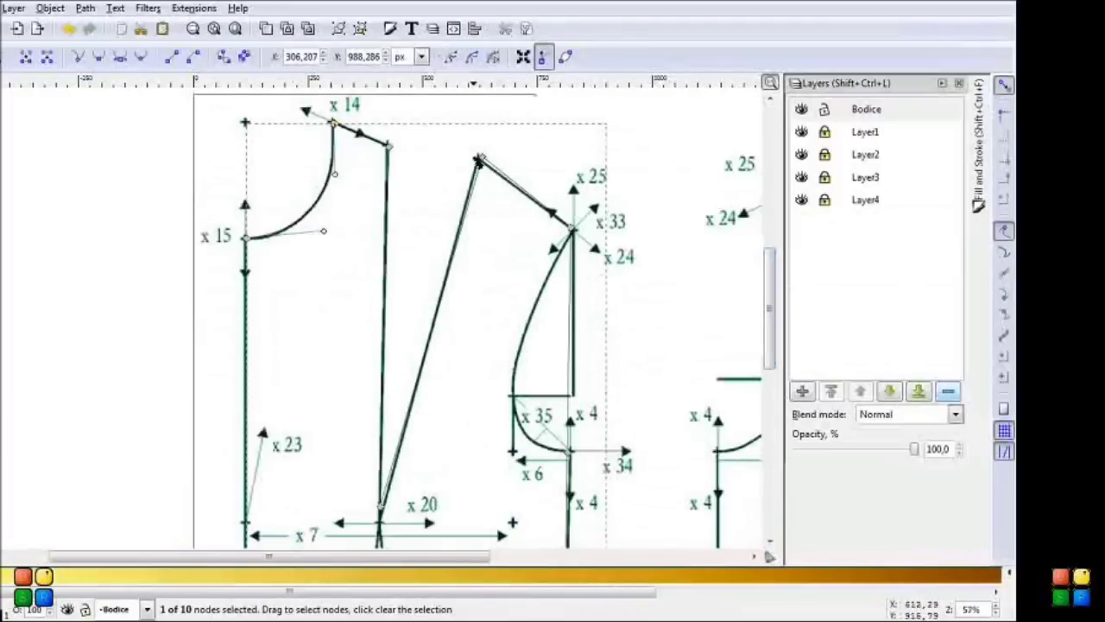
{"action": "left_click", "coordinate": [477, 161]}
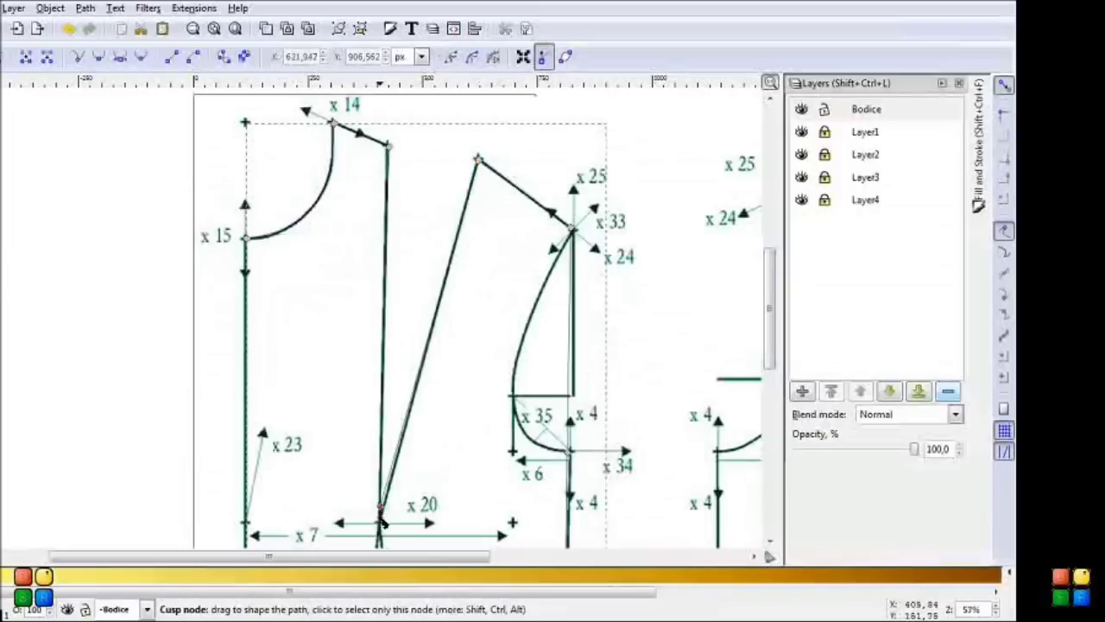
{"action": "left_click_drag", "start_coordinate": [381, 514], "coordinate": [381, 528]}
{"action": "left_click_drag", "start_coordinate": [771, 339], "coordinate": [775, 364]}
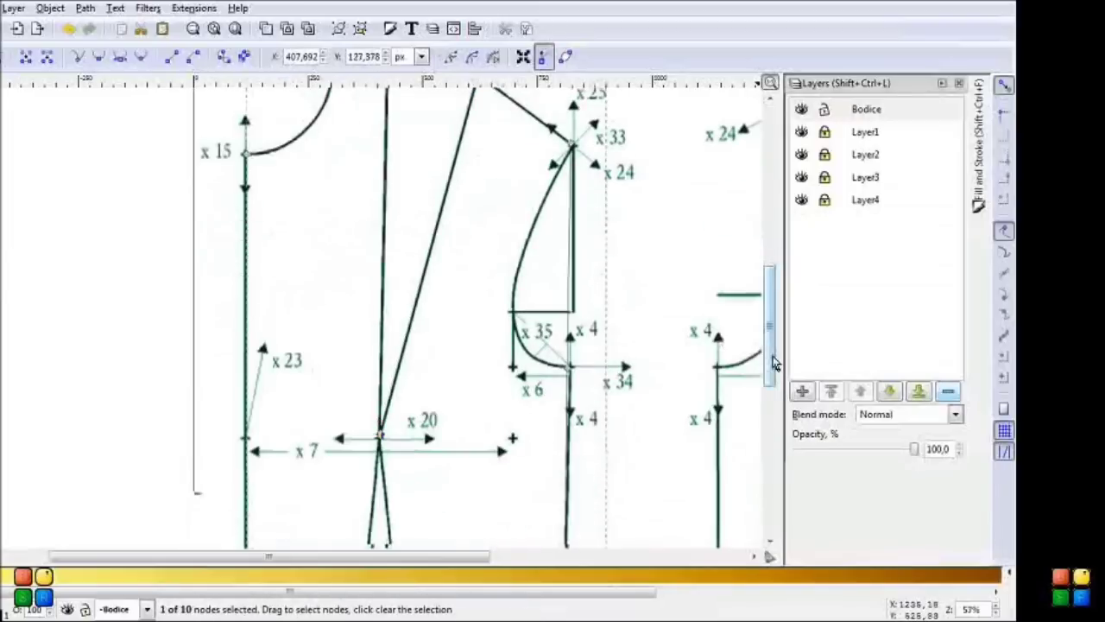
{"action": "left_click_drag", "start_coordinate": [571, 366], "coordinate": [575, 366]}
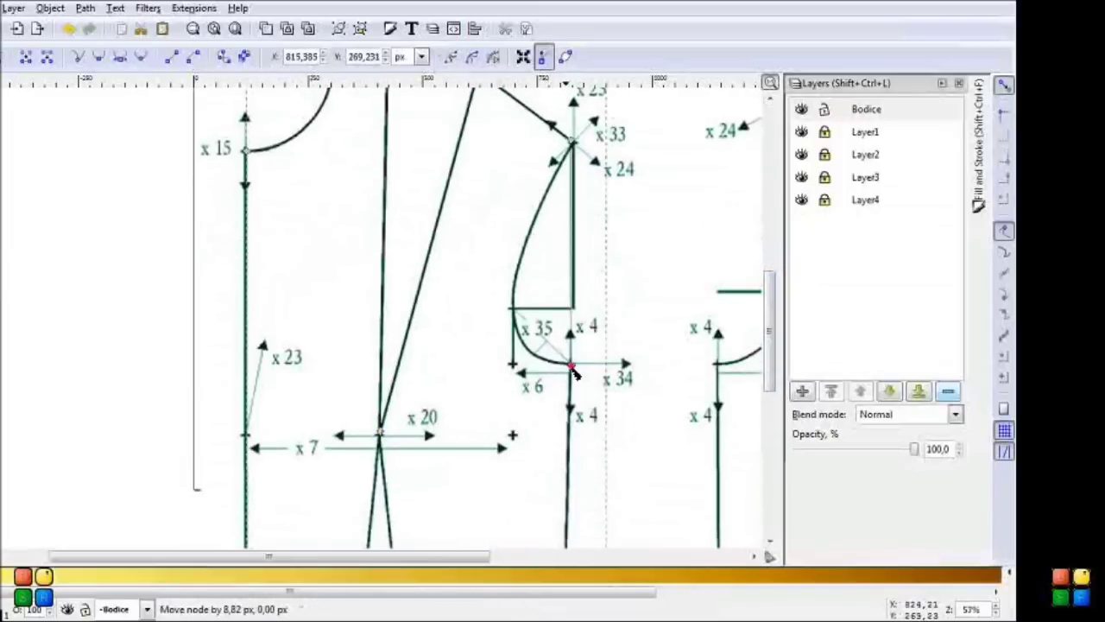
{"action": "left_click_drag", "start_coordinate": [572, 139], "coordinate": [576, 143]}
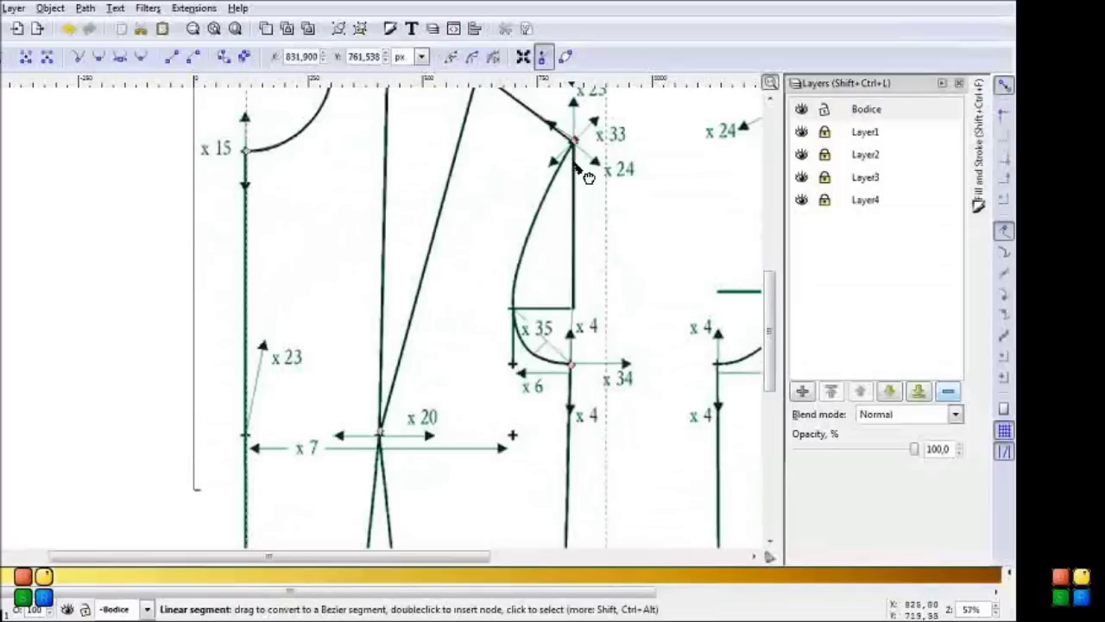
{"action": "left_click_drag", "start_coordinate": [536, 275], "coordinate": [471, 386]}
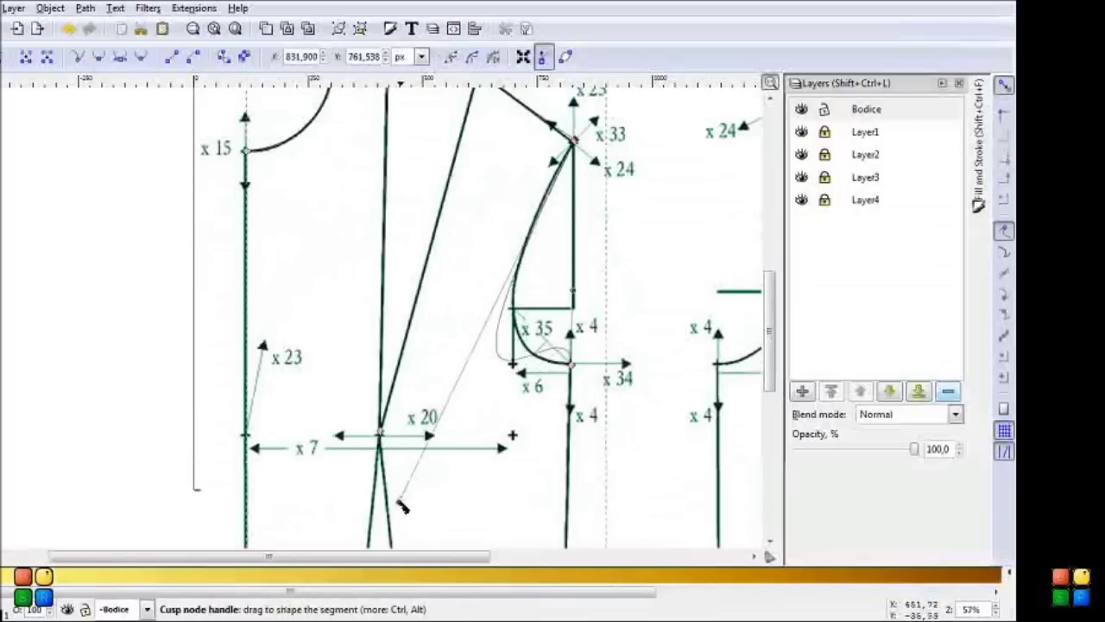
{"action": "left_click_drag", "start_coordinate": [454, 391], "coordinate": [449, 366]}
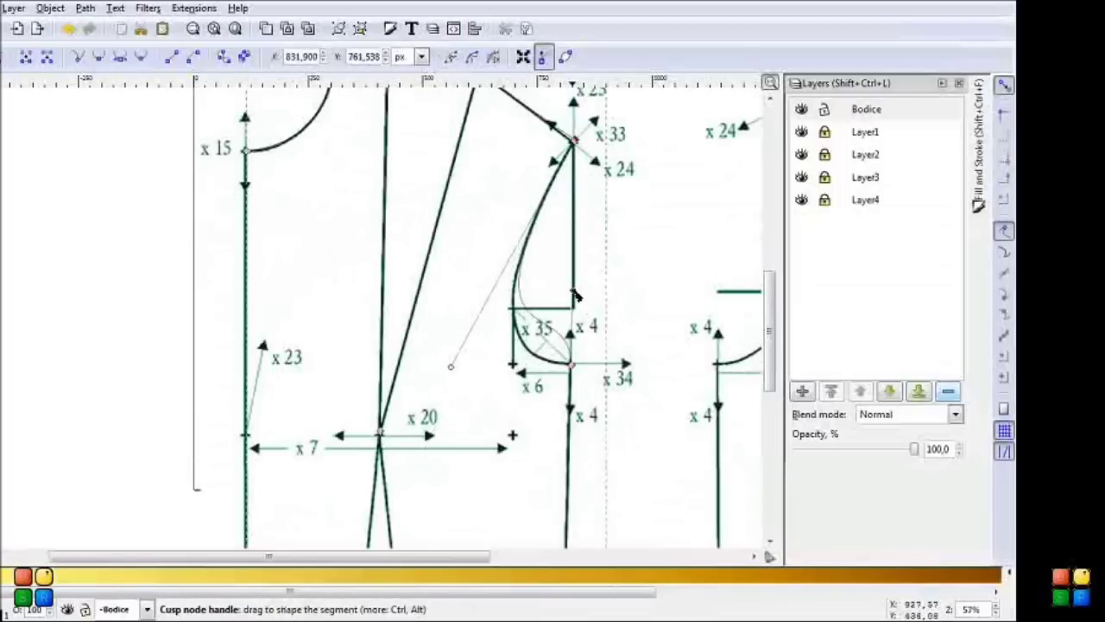
{"action": "left_click_drag", "start_coordinate": [576, 296], "coordinate": [516, 367]}
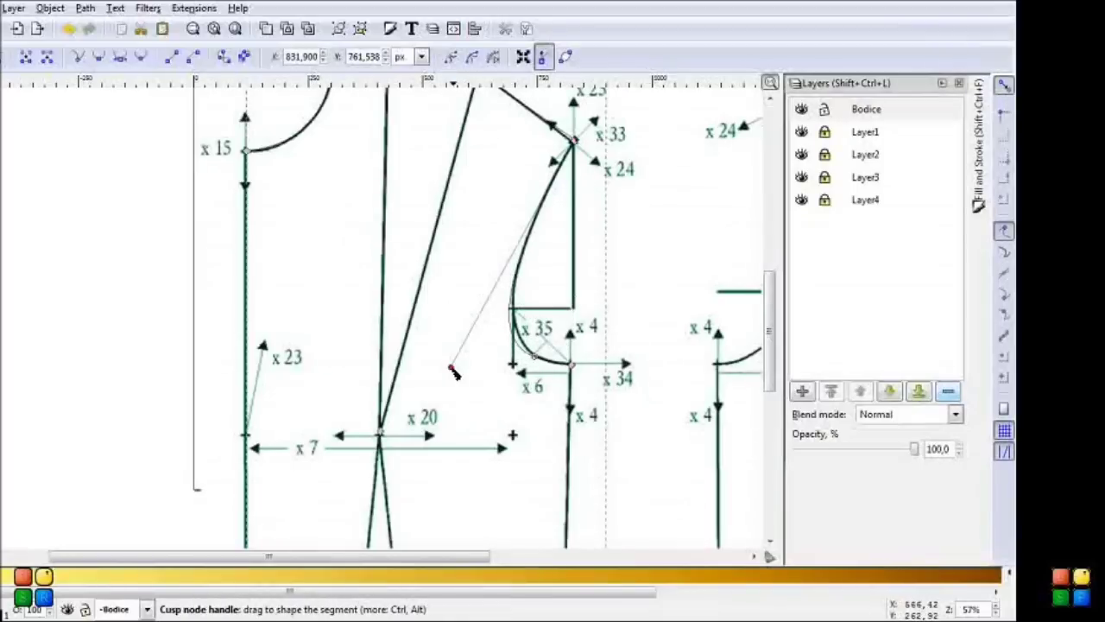
{"action": "left_click_drag", "start_coordinate": [456, 365], "coordinate": [460, 358]}
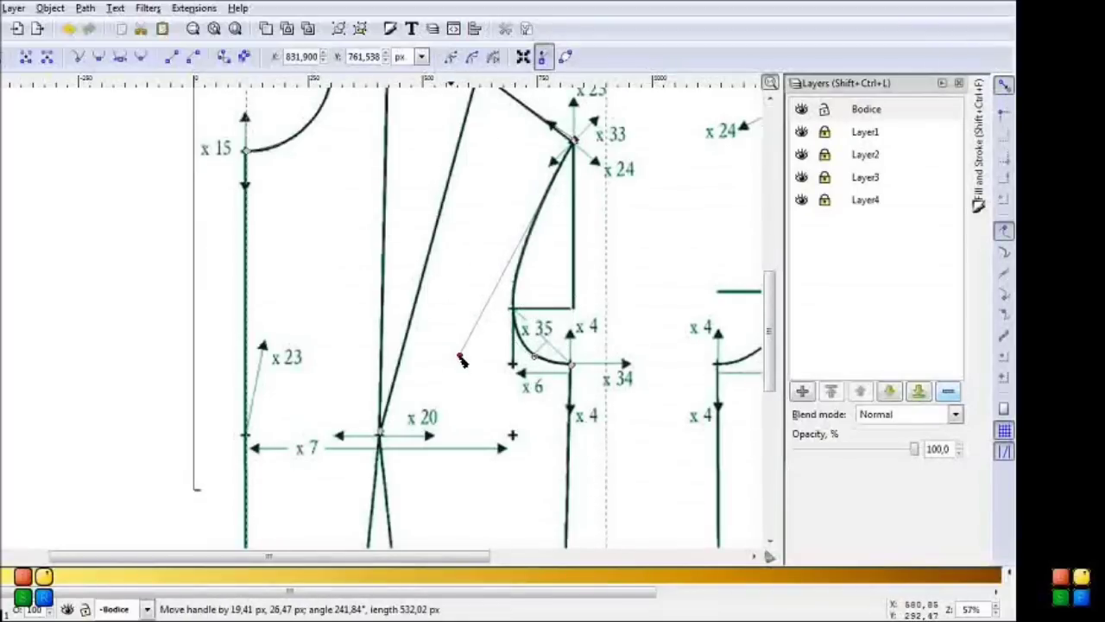
- Curve the lower side seam below x32 to match the scan, then zoom to 17%
{"action": "left_click_drag", "start_coordinate": [770, 310], "coordinate": [806, 436]}
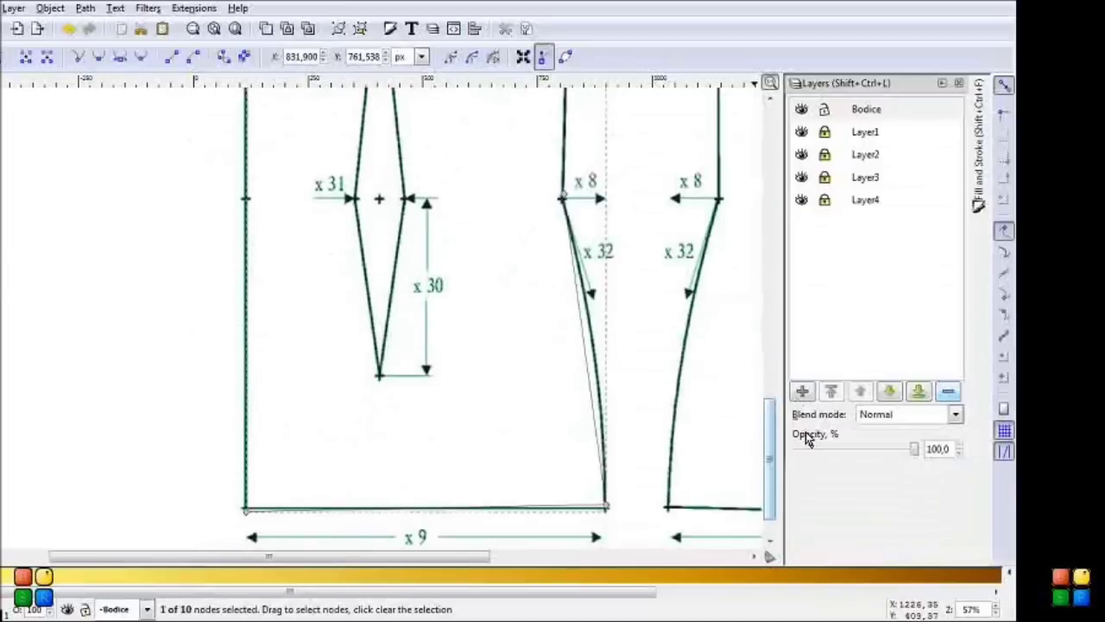
{"action": "left_click", "coordinate": [608, 512]}
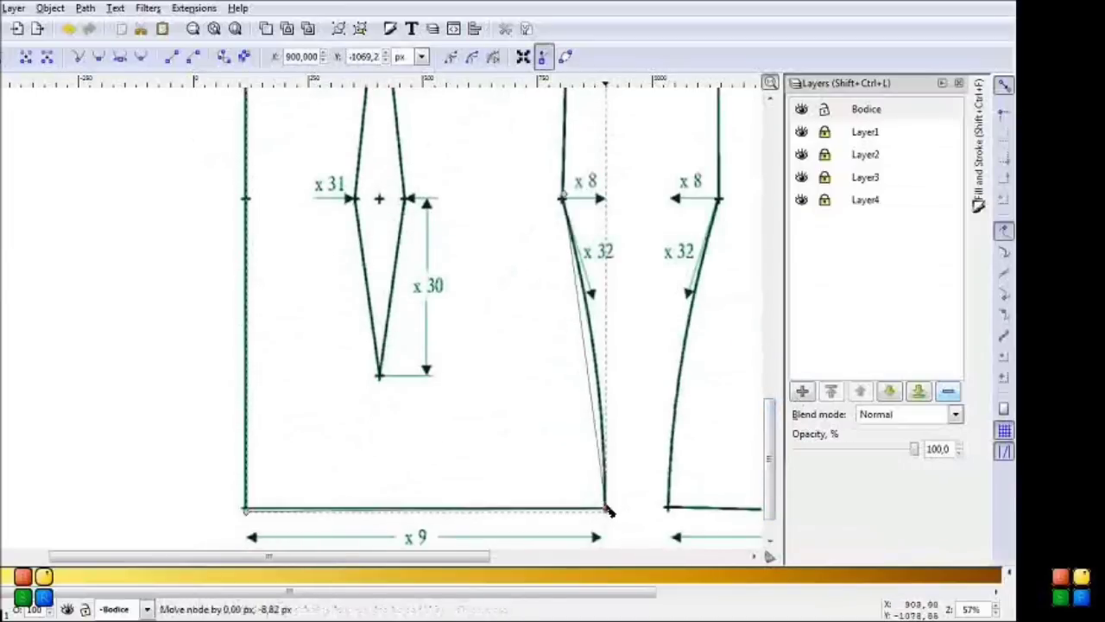
{"action": "left_click_drag", "start_coordinate": [604, 406], "coordinate": [610, 409]}
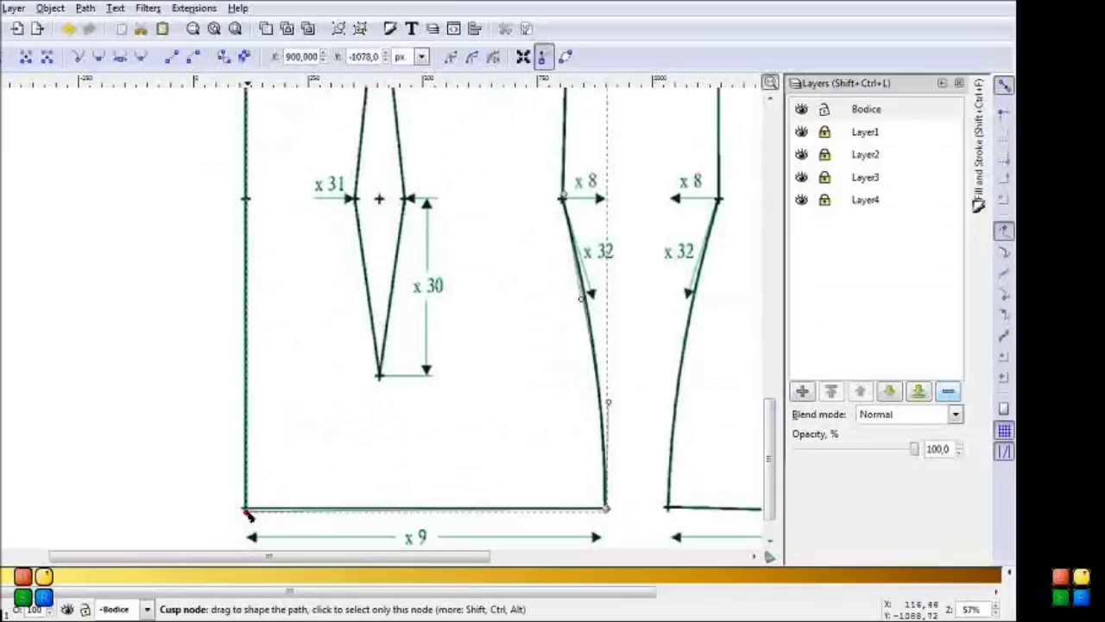
{"action": "left_click", "coordinate": [246, 510]}
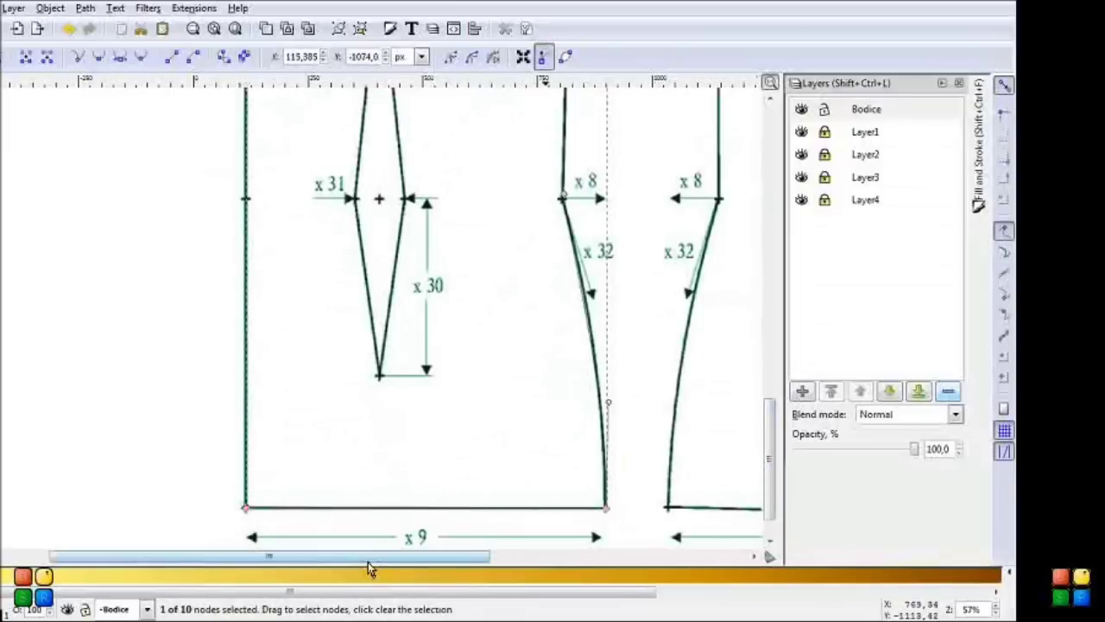
{"action": "left_click_drag", "start_coordinate": [370, 559], "coordinate": [431, 562]}
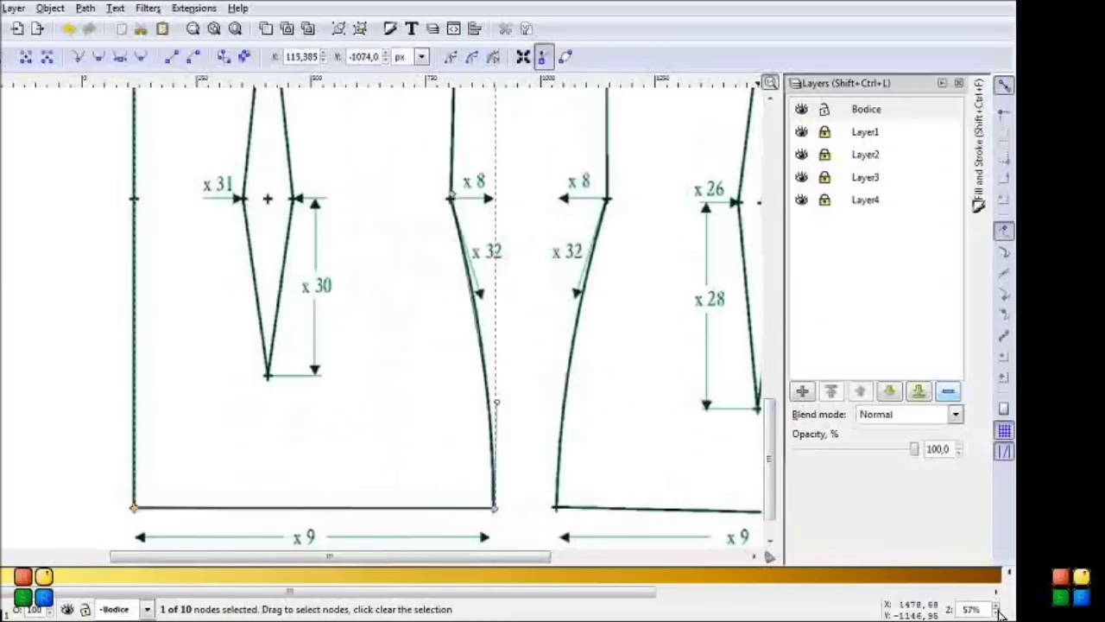
{"action": "type", "text": "17"}
{"action": "key", "text": "Return"}
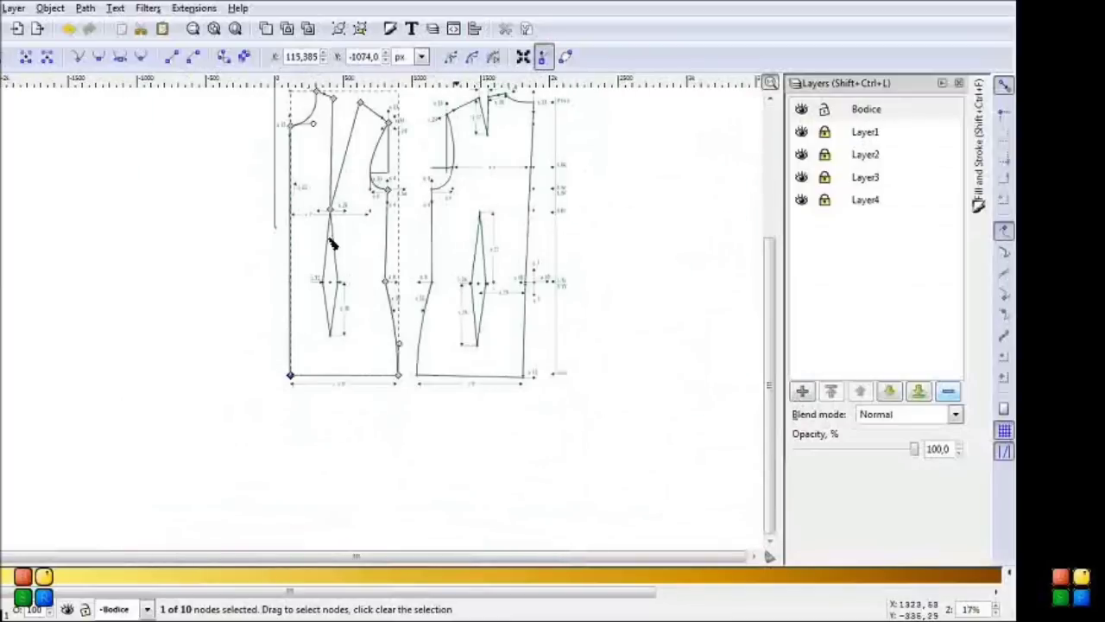
- Draw a closed straight-line path around the left piece's dart
{"action": "key", "text": "b"}
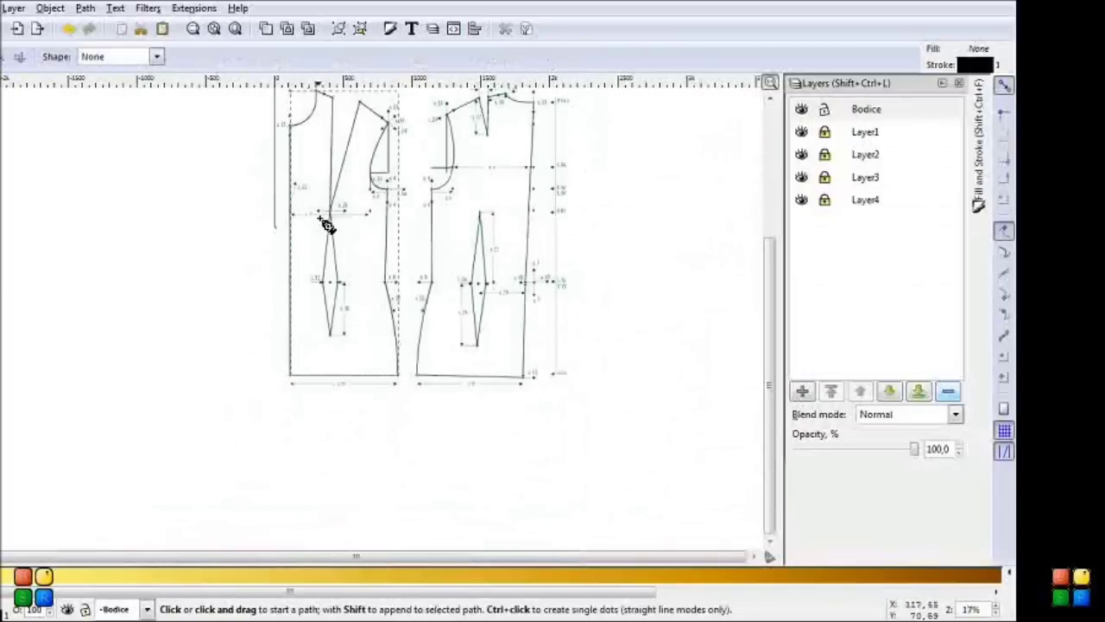
{"action": "left_click", "coordinate": [330, 212]}
{"action": "left_click", "coordinate": [332, 333]}
{"action": "left_click", "coordinate": [346, 290]}
{"action": "left_click", "coordinate": [331, 213]}
- Trace the right bodice piece's shoulder, side seam and hem as a closed six-point path
{"action": "left_click", "coordinate": [449, 112]}
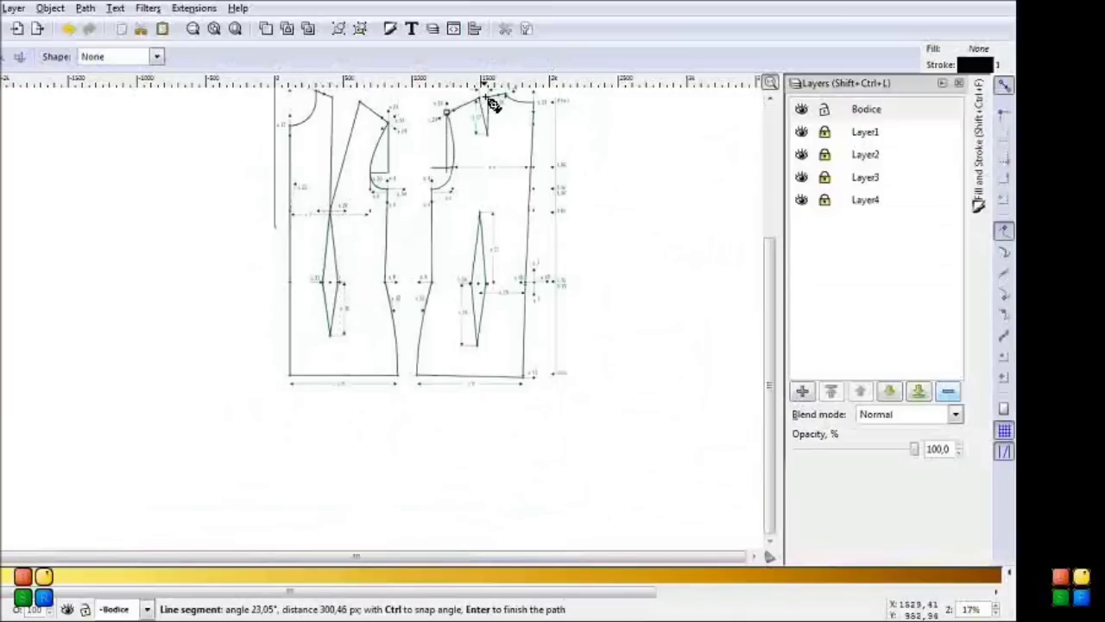
{"action": "left_click", "coordinate": [533, 99]}
{"action": "left_click", "coordinate": [530, 286]}
{"action": "left_click", "coordinate": [523, 376]}
{"action": "left_click", "coordinate": [418, 377]}
{"action": "left_click", "coordinate": [432, 296]}
{"action": "left_click", "coordinate": [446, 112]}
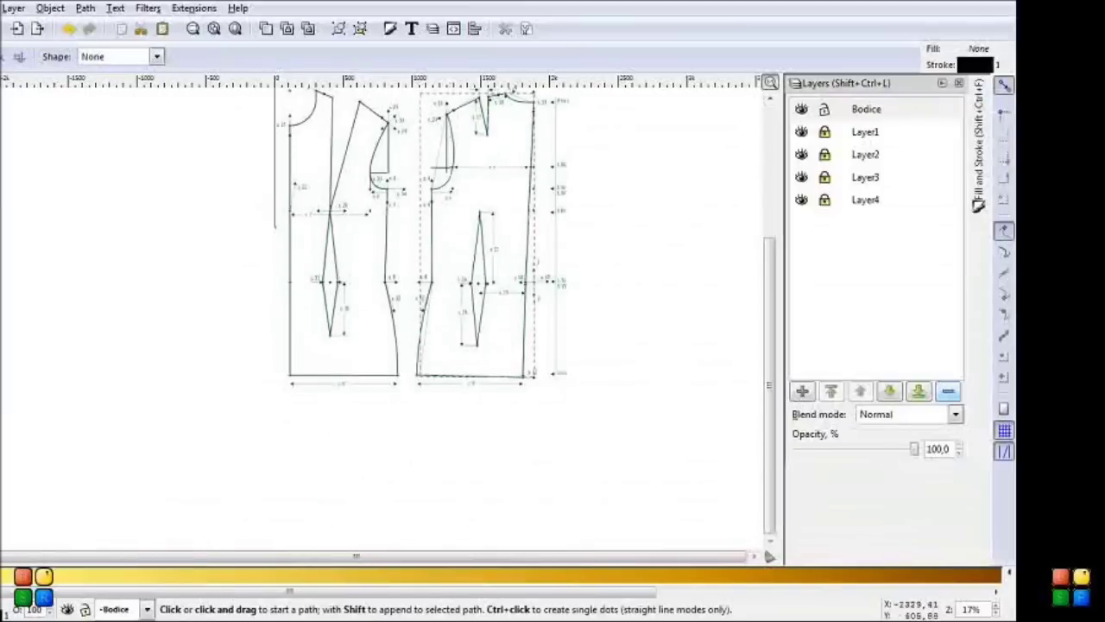
{"action": "key", "text": "z"}
{"action": "left_click_drag", "start_coordinate": [418, 93], "coordinate": [578, 169]}
- Align the shoulder nodes with the pattern lines and curve the neckline between x14 and x13
{"action": "key", "text": "n"}
{"action": "left_click_drag", "start_coordinate": [232, 155], "coordinate": [232, 161]}
{"action": "left_click_drag", "start_coordinate": [87, 226], "coordinate": [87, 233]}
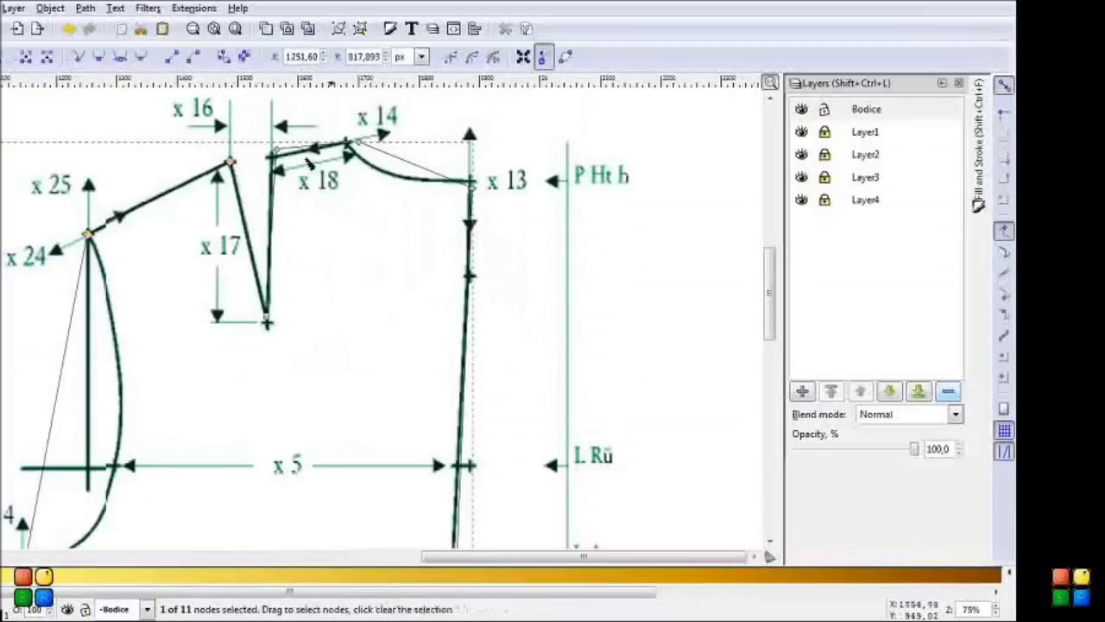
{"action": "left_click_drag", "start_coordinate": [272, 152], "coordinate": [272, 157]}
{"action": "left_click", "coordinate": [347, 143]}
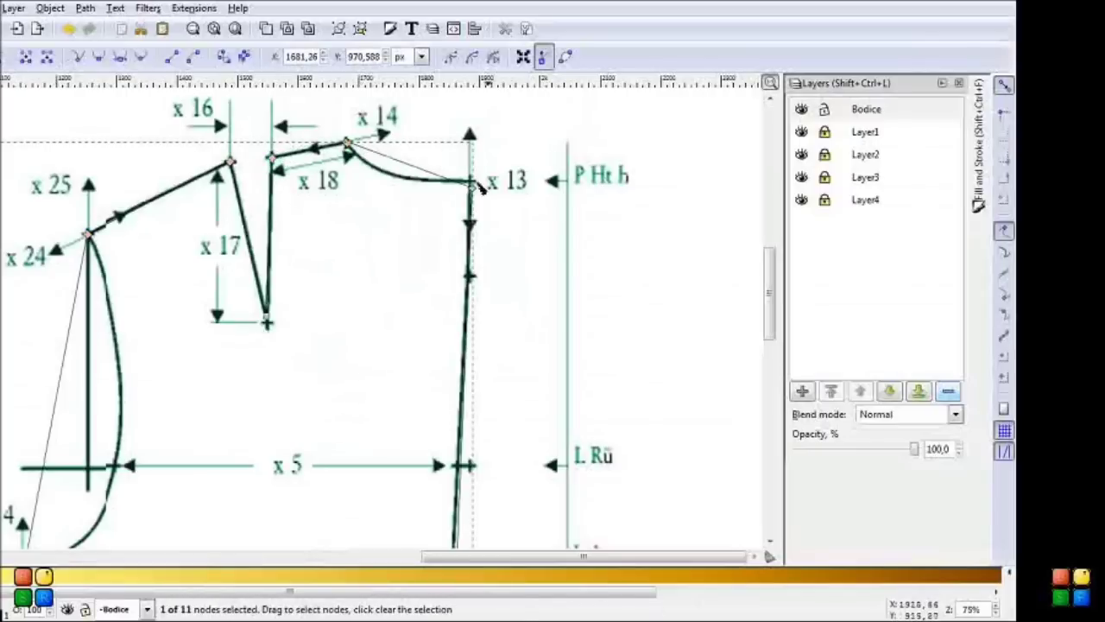
{"action": "left_click_drag", "start_coordinate": [429, 177], "coordinate": [409, 185]}
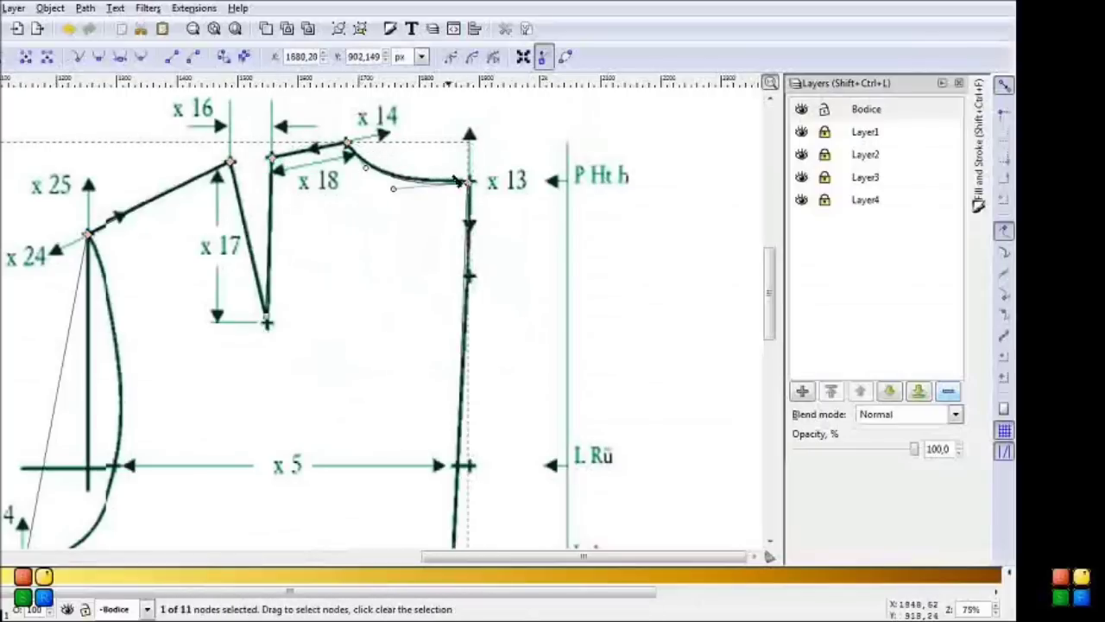
- Bend the armhole segment into a curve that follows the pattern near x24
{"action": "scroll", "coordinate": [771, 277], "scroll_direction": "down", "scroll_amount": 3}
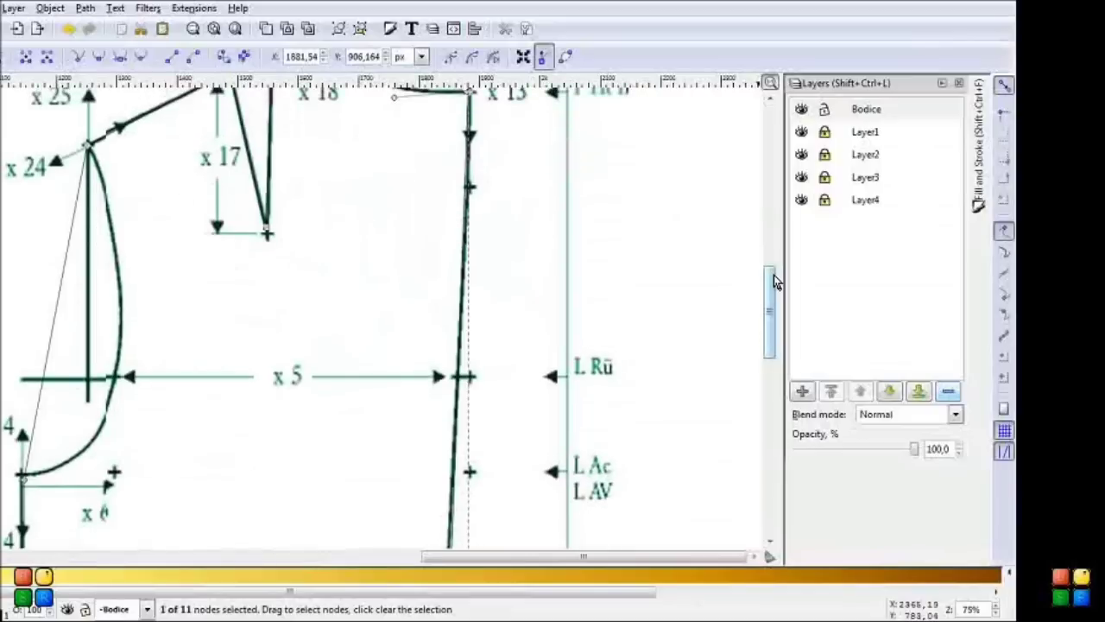
{"action": "left_click_drag", "start_coordinate": [26, 444], "coordinate": [131, 412]}
{"action": "mouse_move", "coordinate": [94, 273]}
{"action": "left_mouse_down"}
{"action": "mouse_move", "coordinate": [147, 250]}
{"action": "mouse_move", "coordinate": [109, 197]}
{"action": "left_mouse_up"}
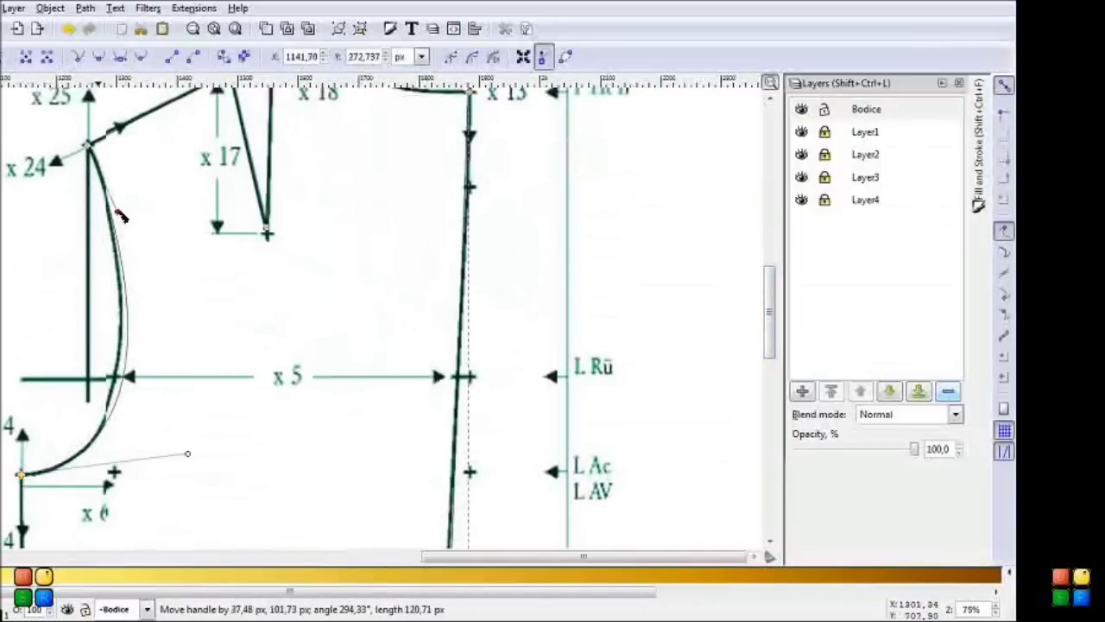
{"action": "left_click_drag", "start_coordinate": [186, 457], "coordinate": [180, 459]}
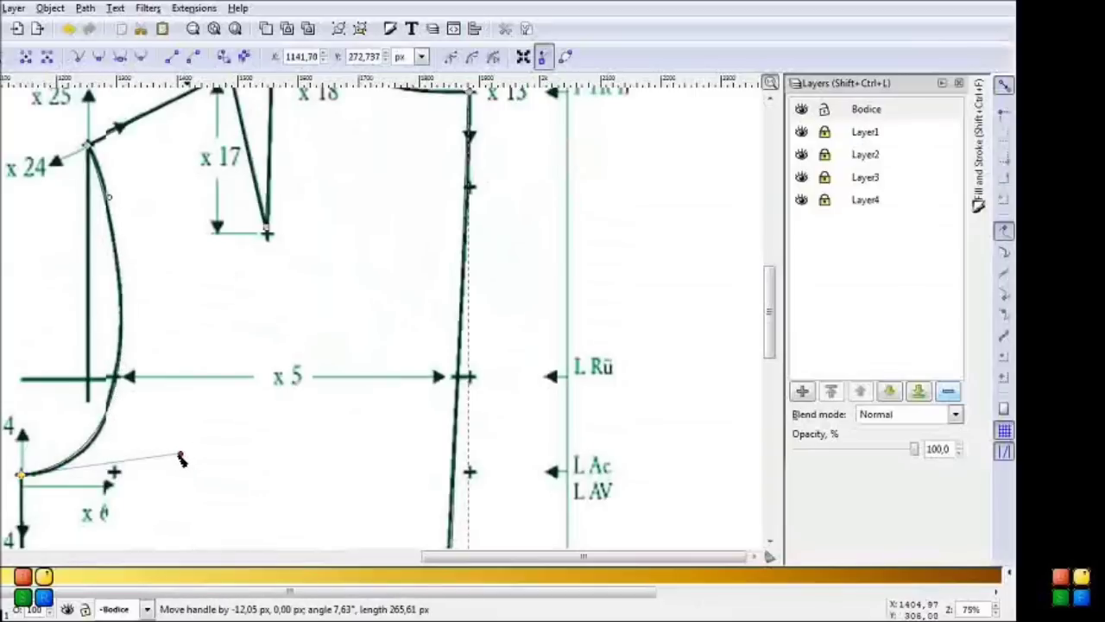
{"action": "left_click_drag", "start_coordinate": [780, 313], "coordinate": [772, 395]}
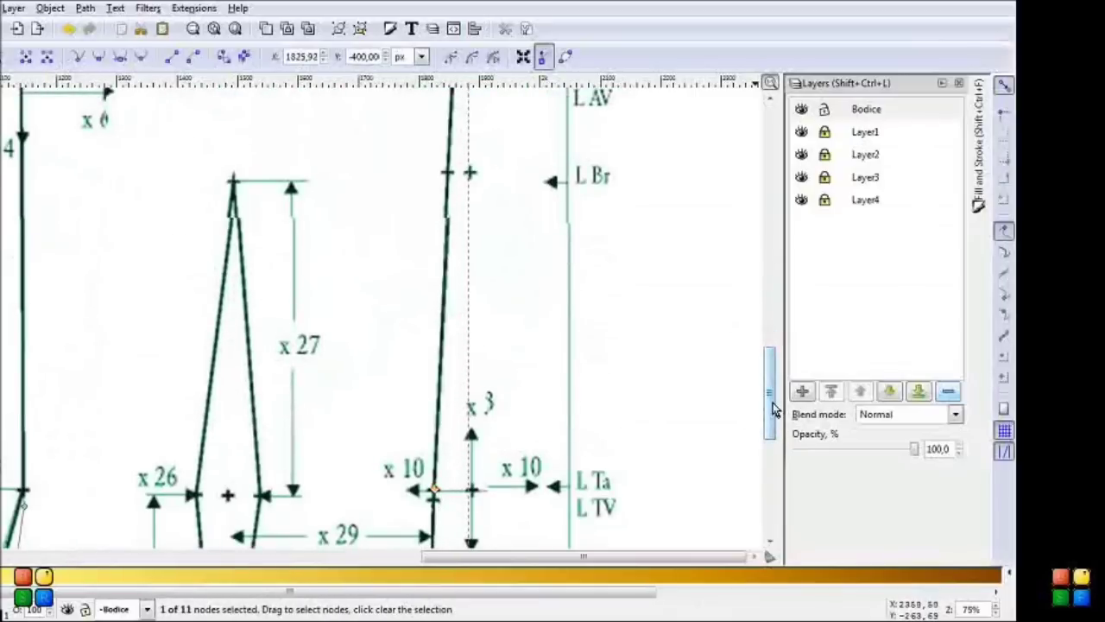
{"action": "left_click_drag", "start_coordinate": [771, 412], "coordinate": [781, 479]}
- Adjust the hem, top-left corner and V-dart bottom nodes to match the pattern
{"action": "left_click", "coordinate": [423, 509]}
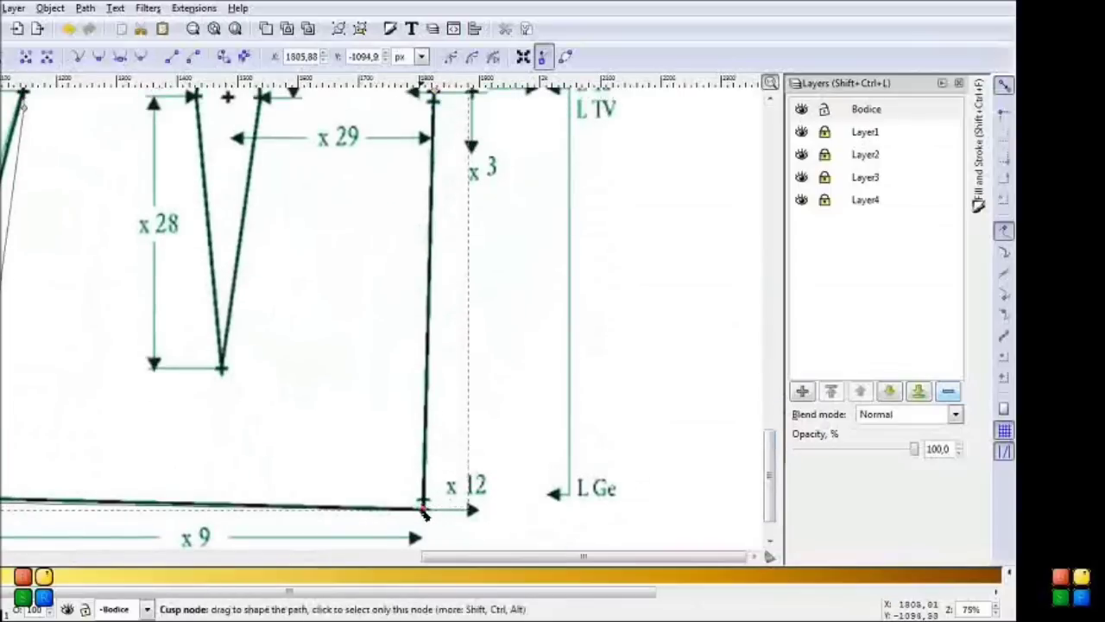
{"action": "left_click", "coordinate": [67, 501]}
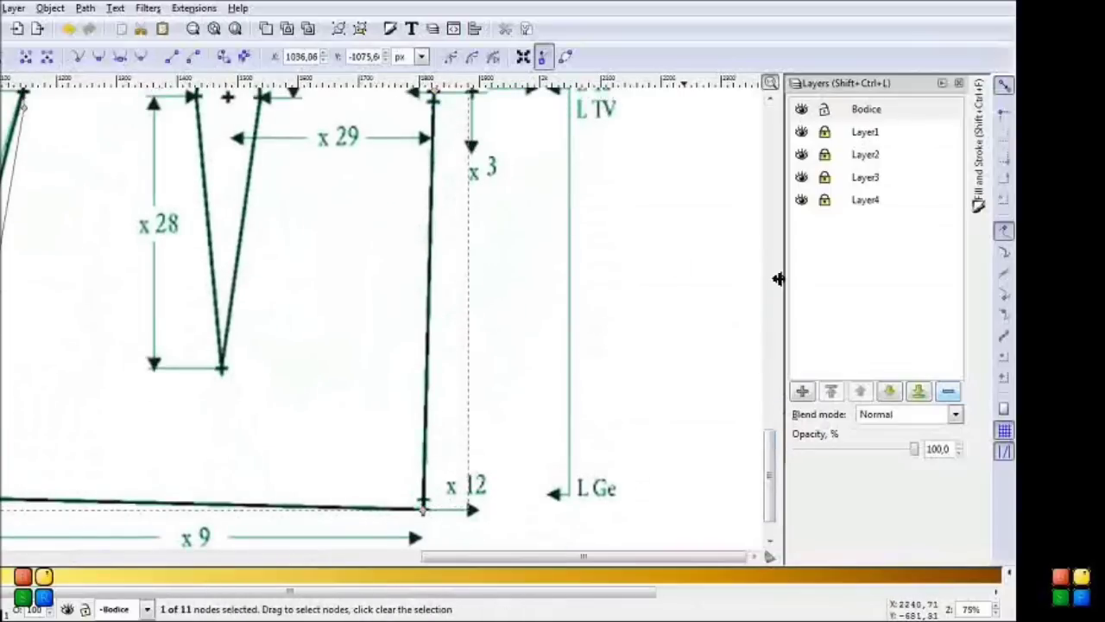
{"action": "left_click", "coordinate": [26, 101]}
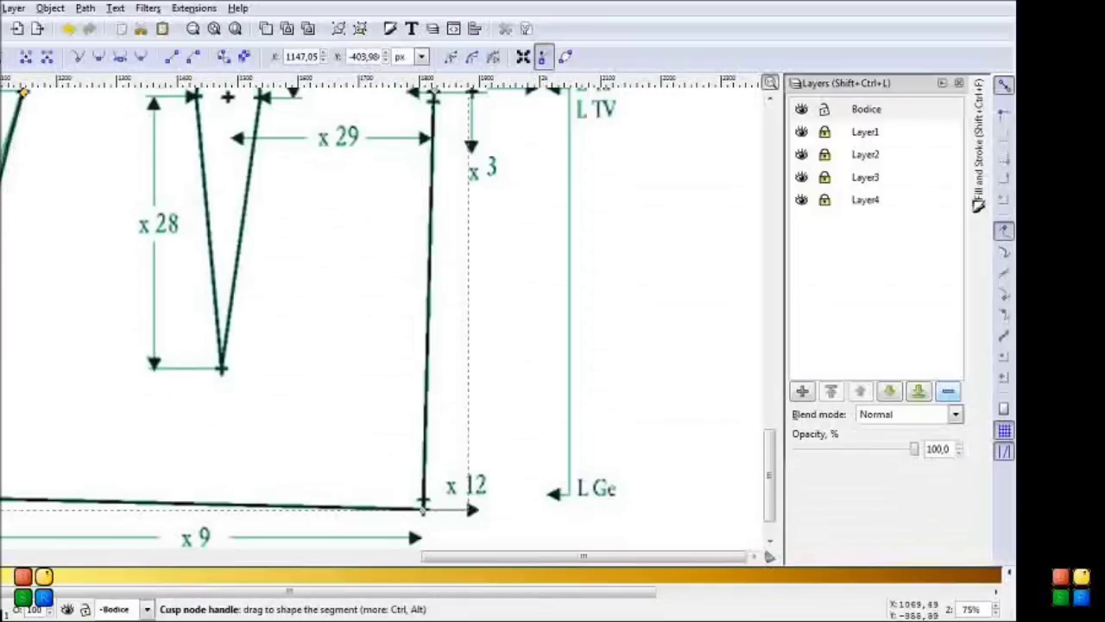
{"action": "left_click_drag", "start_coordinate": [462, 572], "coordinate": [250, 570]}
{"action": "left_click", "coordinate": [98, 328]}
{"action": "left_click_drag", "start_coordinate": [772, 493], "coordinate": [777, 440]}
{"action": "left_click_drag", "start_coordinate": [143, 415], "coordinate": [130, 416]}
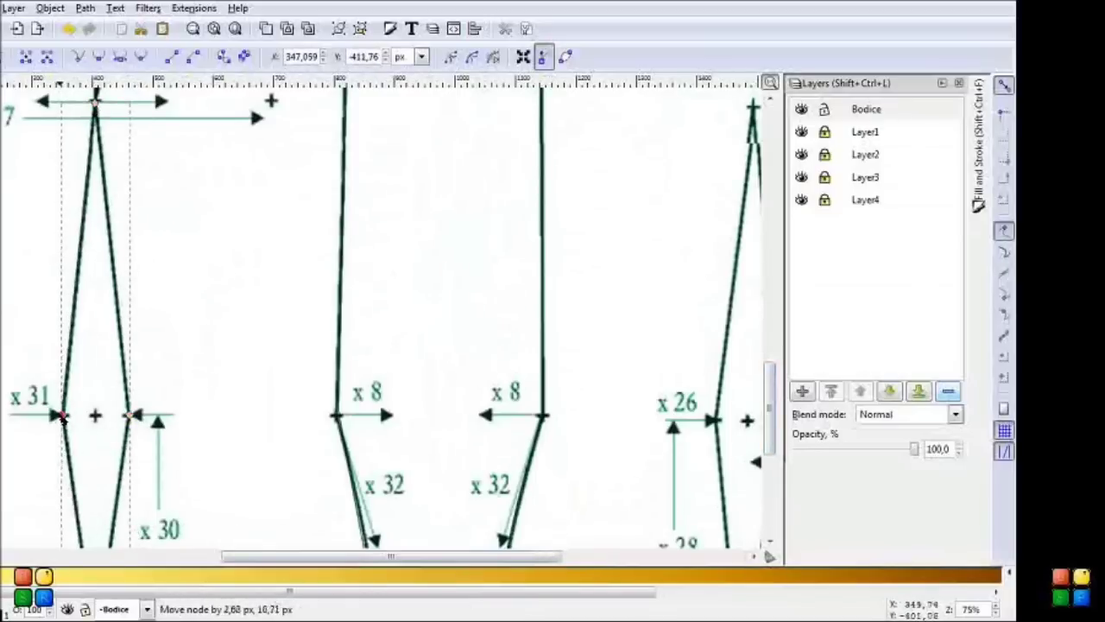
{"action": "left_click_drag", "start_coordinate": [513, 556], "coordinate": [660, 569]}
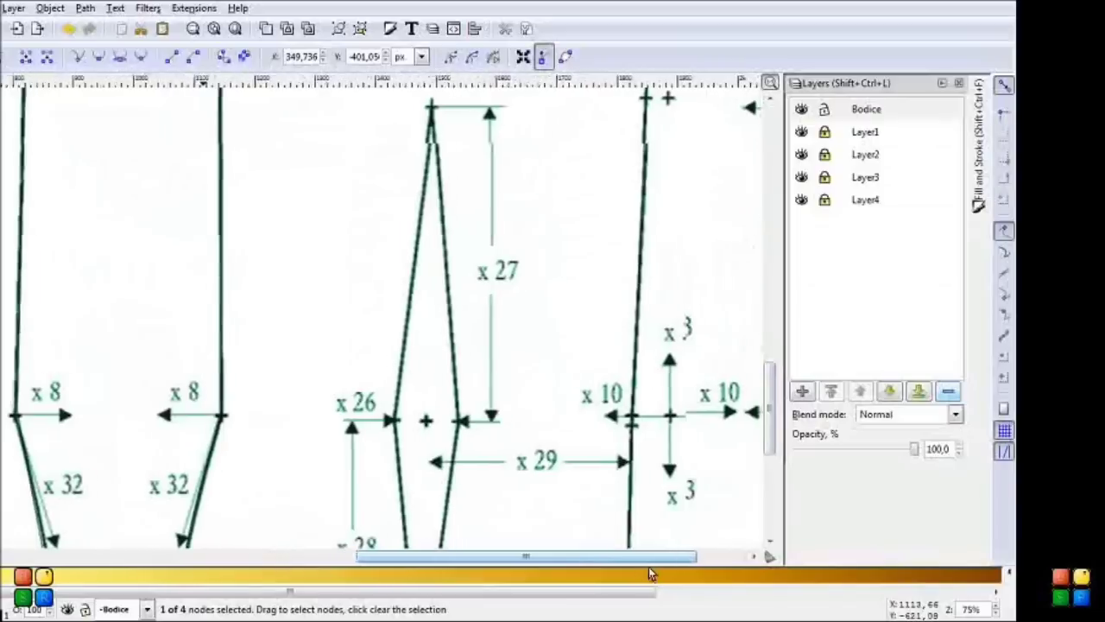
- Draw a closed straight-line waist dart path from the dart's top down to its tip
{"action": "key", "text": "b"}
{"action": "left_click", "coordinate": [382, 106]}
{"action": "left_click", "coordinate": [354, 429]}
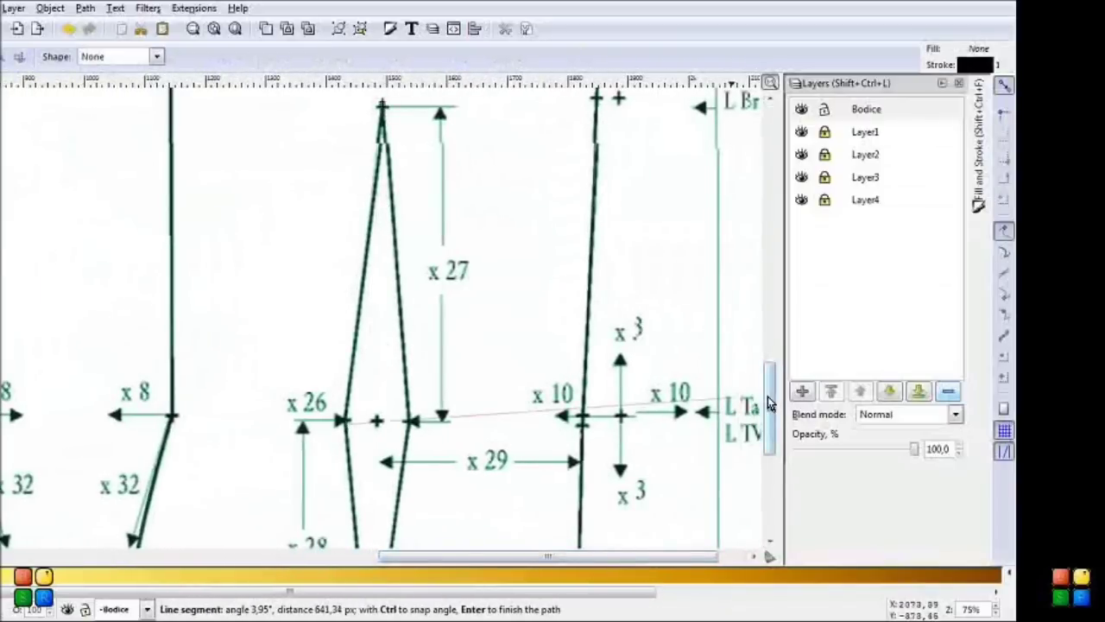
{"action": "scroll", "coordinate": [768, 404], "scroll_direction": "down", "scroll_amount": 4}
{"action": "left_click", "coordinate": [371, 541]}
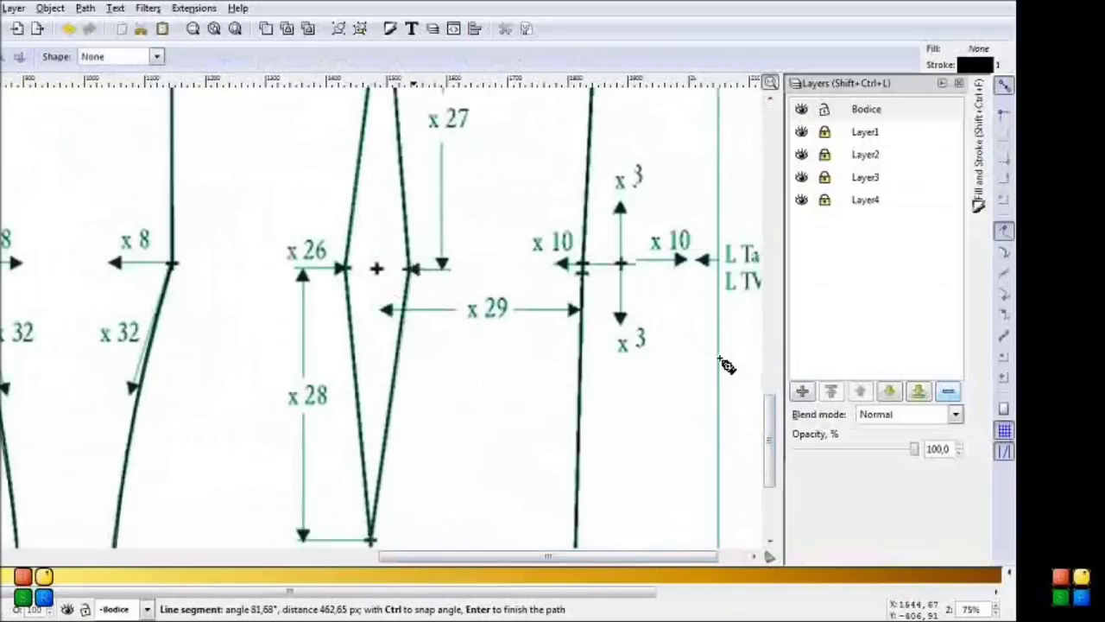
{"action": "scroll", "coordinate": [770, 440], "scroll_direction": "up", "scroll_amount": 7}
{"action": "left_click", "coordinate": [383, 220]}
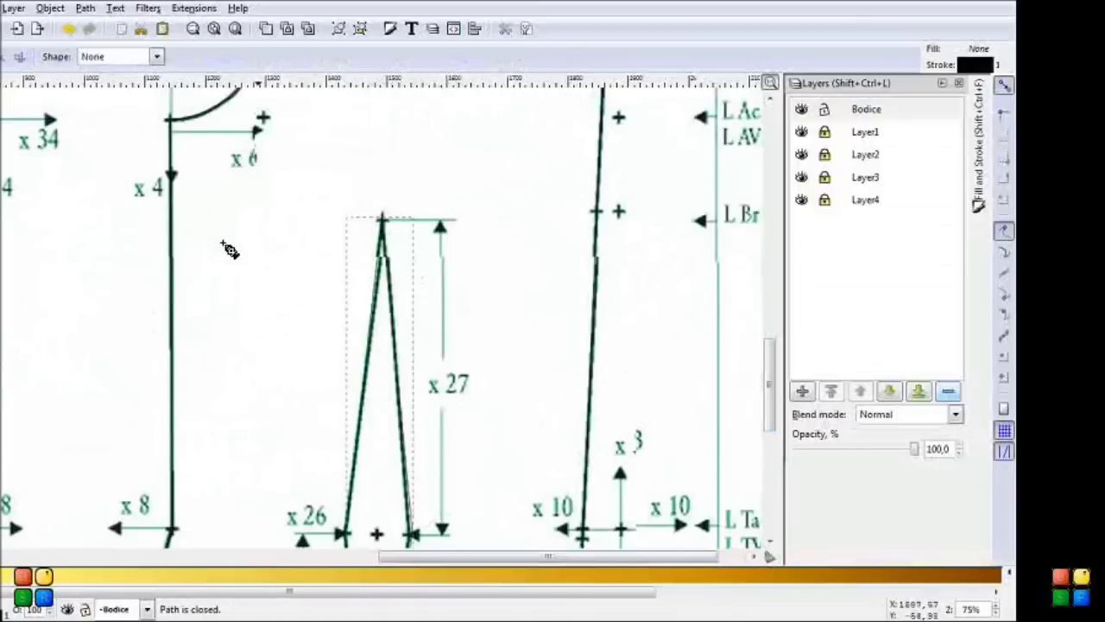
- Fine-tune the dart's top node and right leg so it traces x27 to x28
{"action": "key", "text": "n"}
{"action": "left_click", "coordinate": [383, 217]}
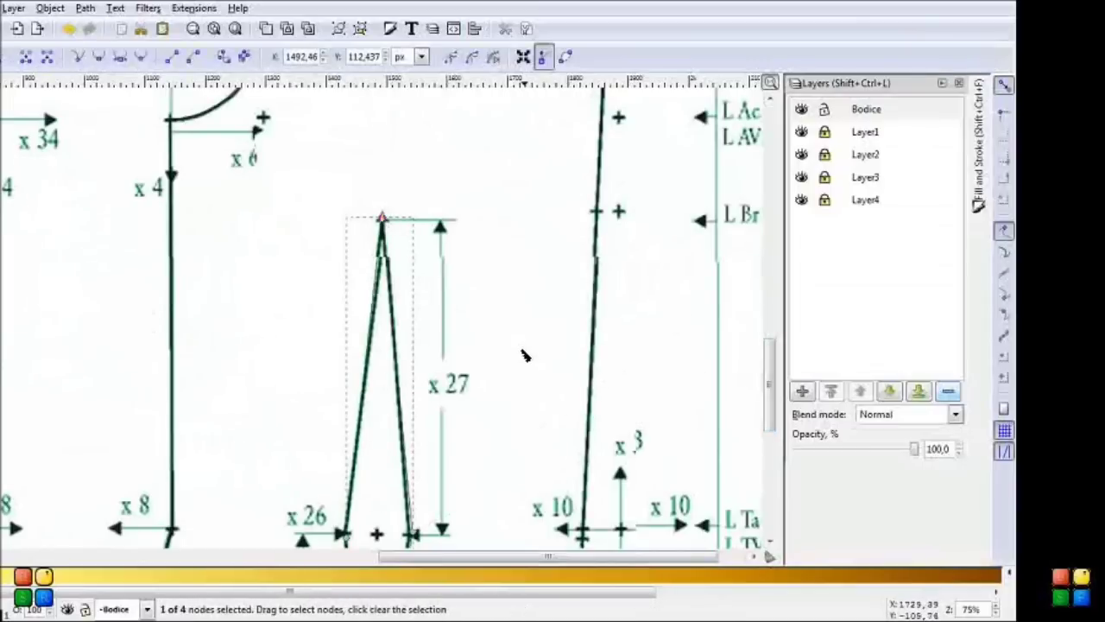
{"action": "left_click_drag", "start_coordinate": [413, 534], "coordinate": [412, 539]}
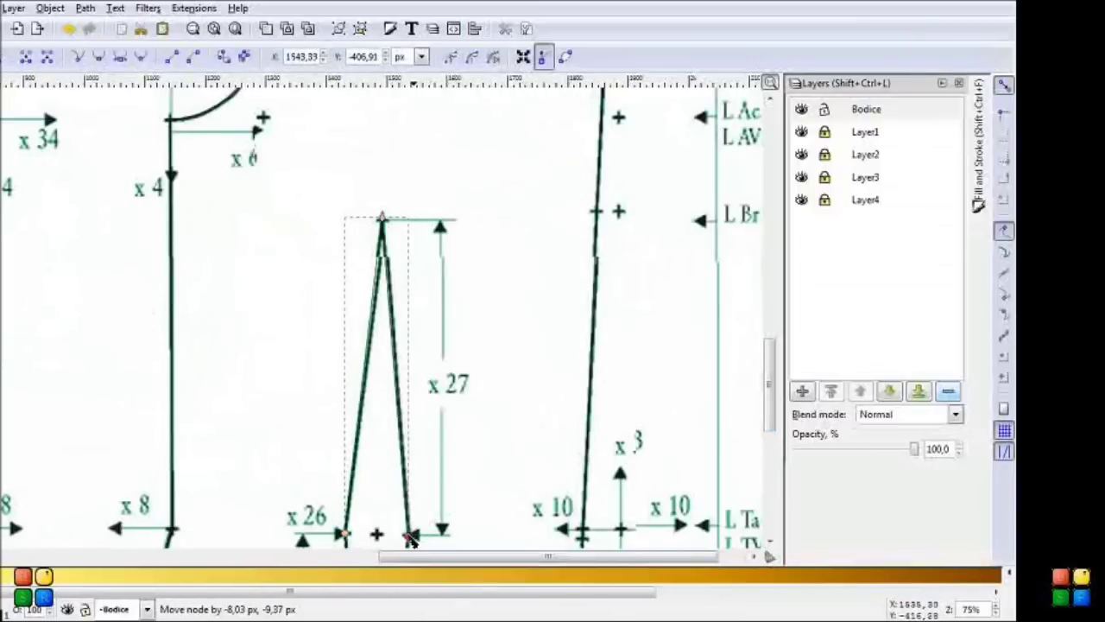
{"action": "scroll", "coordinate": [766, 365], "scroll_direction": "down", "scroll_amount": 8}
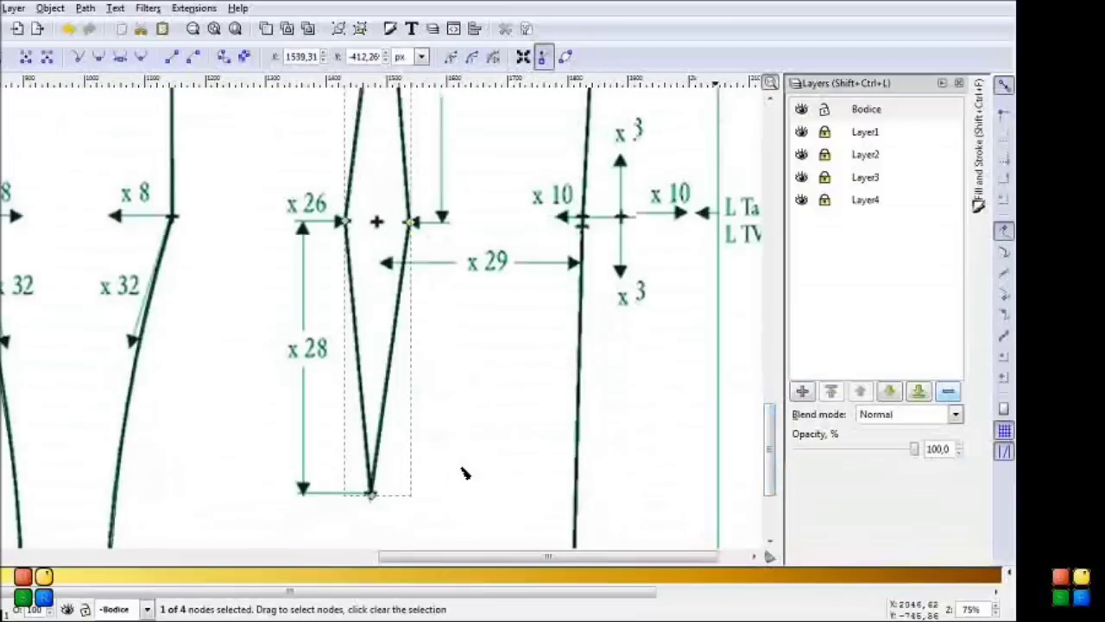
{"action": "left_click", "coordinate": [372, 495]}
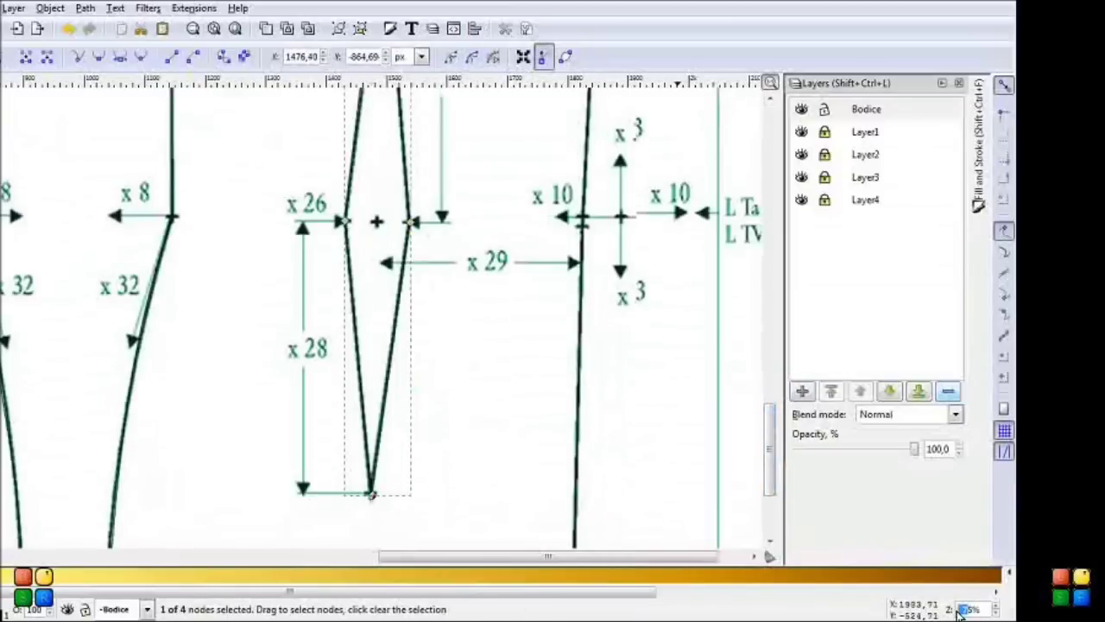
- Set the zoom to 15% to view the whole bodice
{"action": "key", "text": "Return"}
{"action": "type", "text": "15"}
{"action": "key", "text": "Return"}
- Delete Layer1, Layer4, Layer2 and Layer3, leaving only the Bodice layer
{"action": "left_click", "coordinate": [864, 132]}
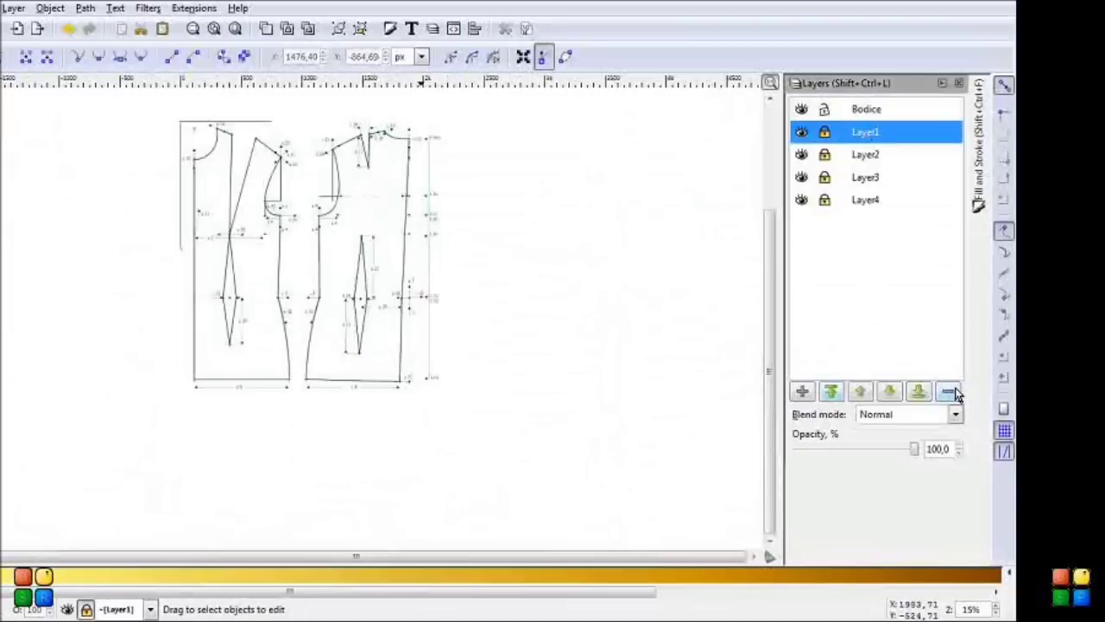
{"action": "left_click", "coordinate": [948, 391]}
{"action": "left_click", "coordinate": [889, 199]}
{"action": "left_click", "coordinate": [948, 391]}
{"action": "left_click", "coordinate": [872, 132]}
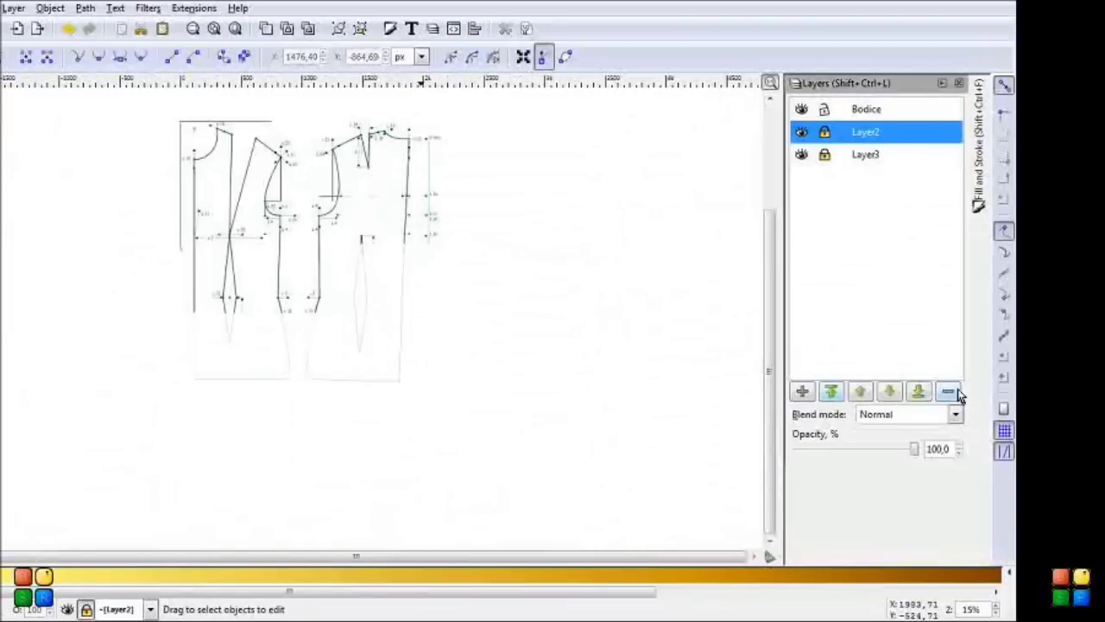
{"action": "left_click", "coordinate": [948, 391]}
{"action": "left_click", "coordinate": [870, 133]}
{"action": "left_click", "coordinate": [948, 391]}
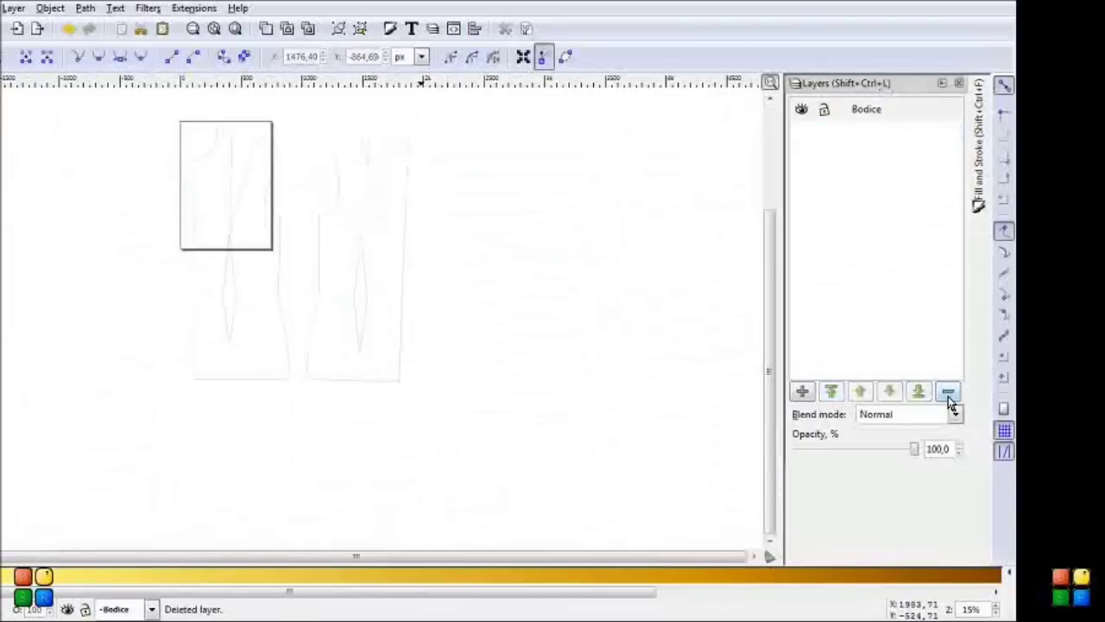
{"action": "left_click", "coordinate": [942, 82]}
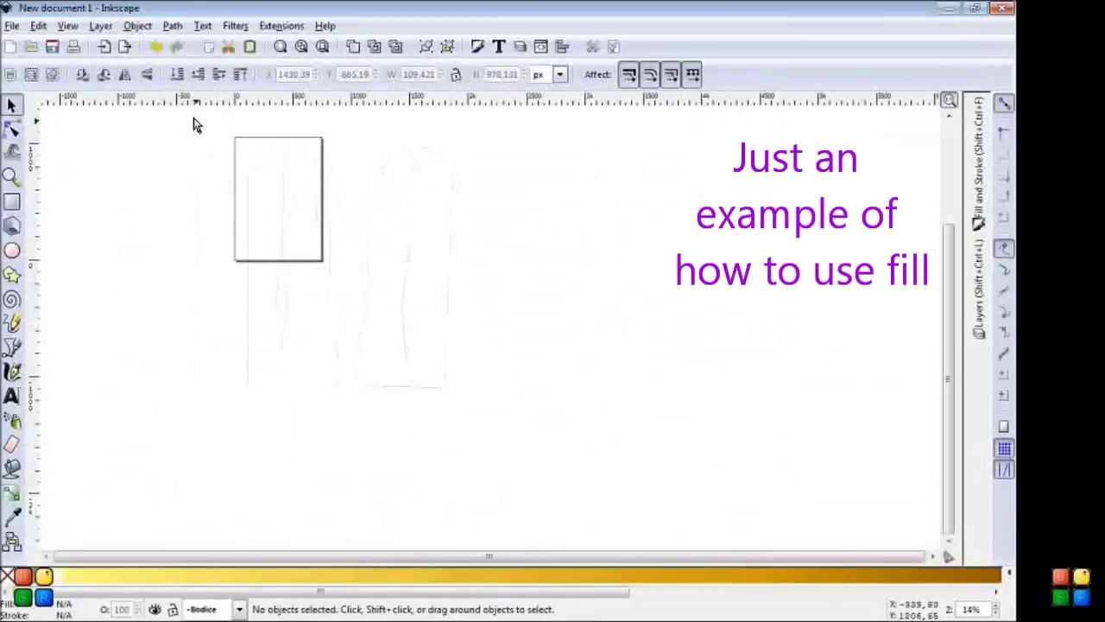
- Give the four selected pattern paths a dark green, 3 px dashed stroke
{"action": "left_click_drag", "start_coordinate": [194, 117], "coordinate": [544, 396]}
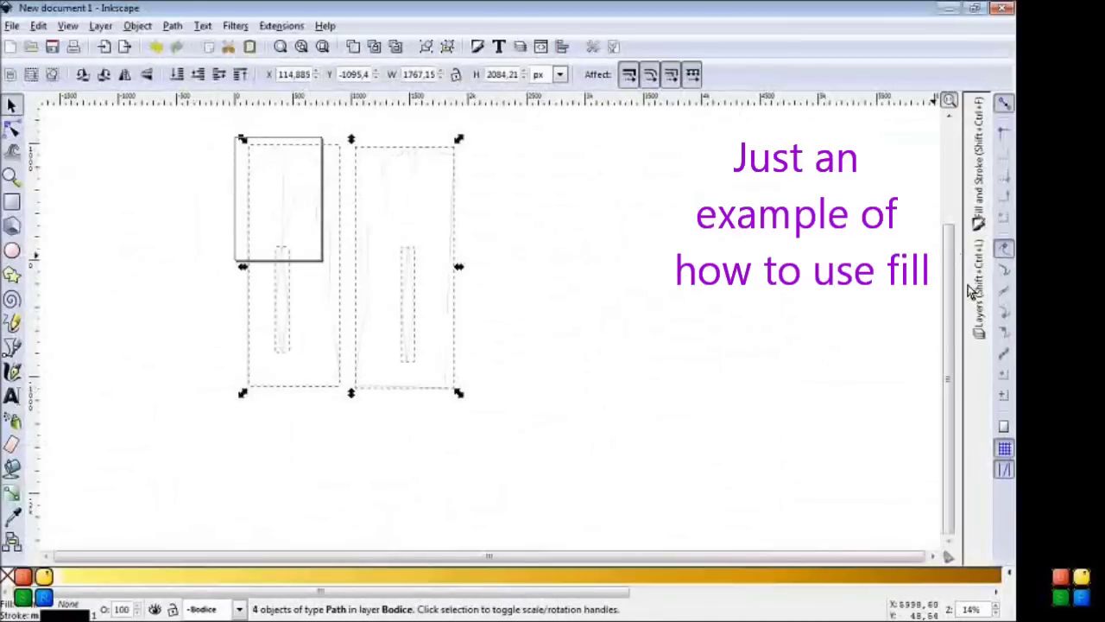
{"action": "left_click", "coordinate": [978, 164]}
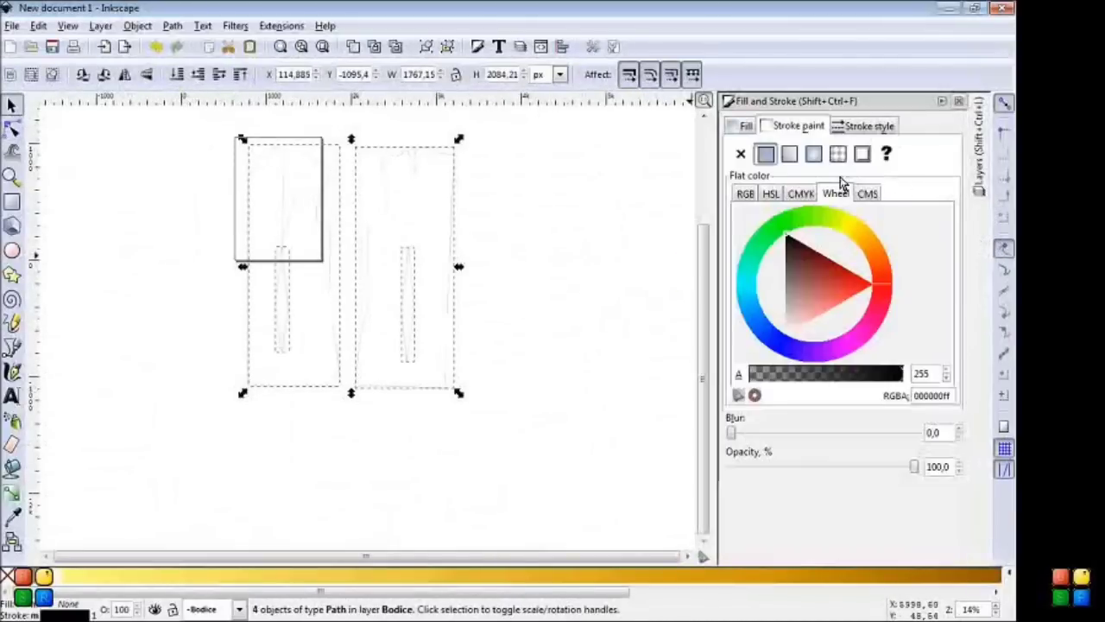
{"action": "left_click", "coordinate": [796, 222]}
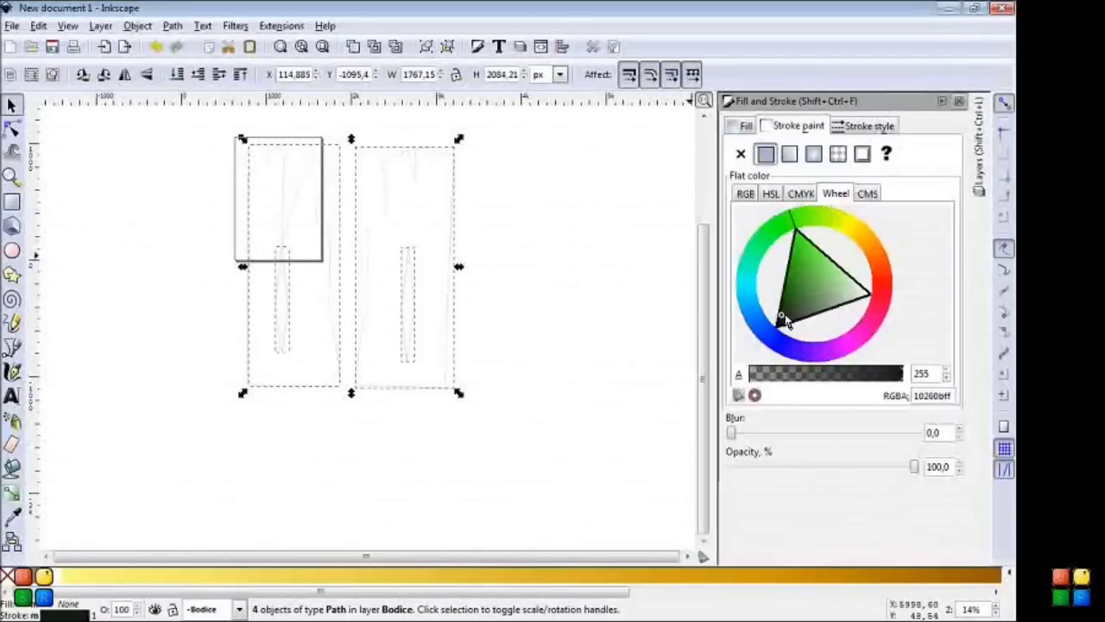
{"action": "left_click_drag", "start_coordinate": [777, 326], "coordinate": [789, 306]}
{"action": "left_click", "coordinate": [863, 126]}
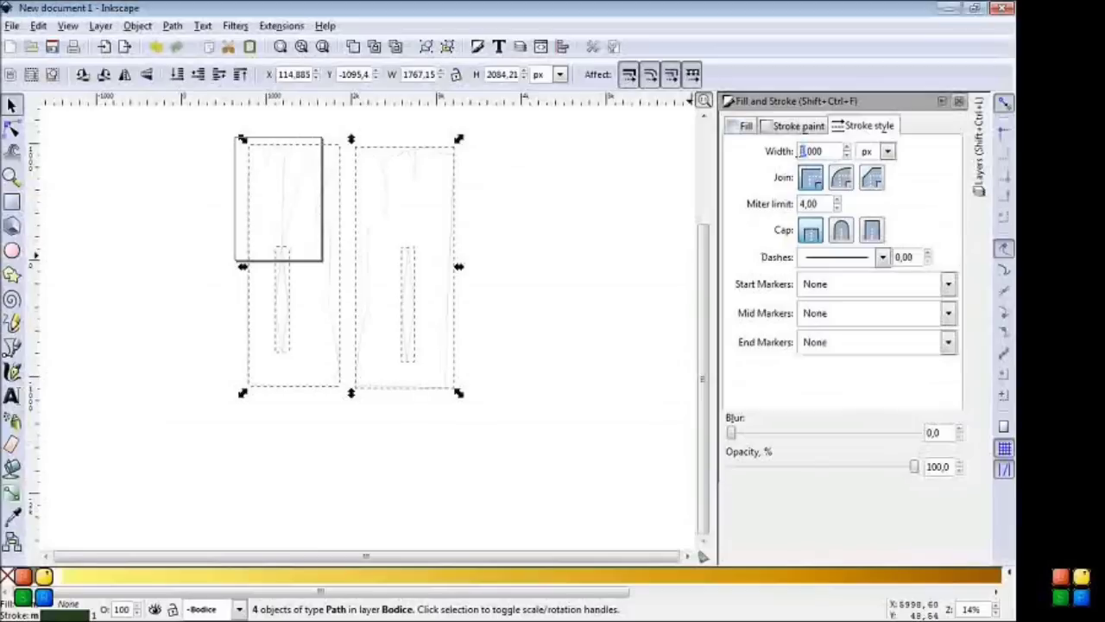
{"action": "type", "text": "3,000"}
{"action": "key", "text": "Return"}
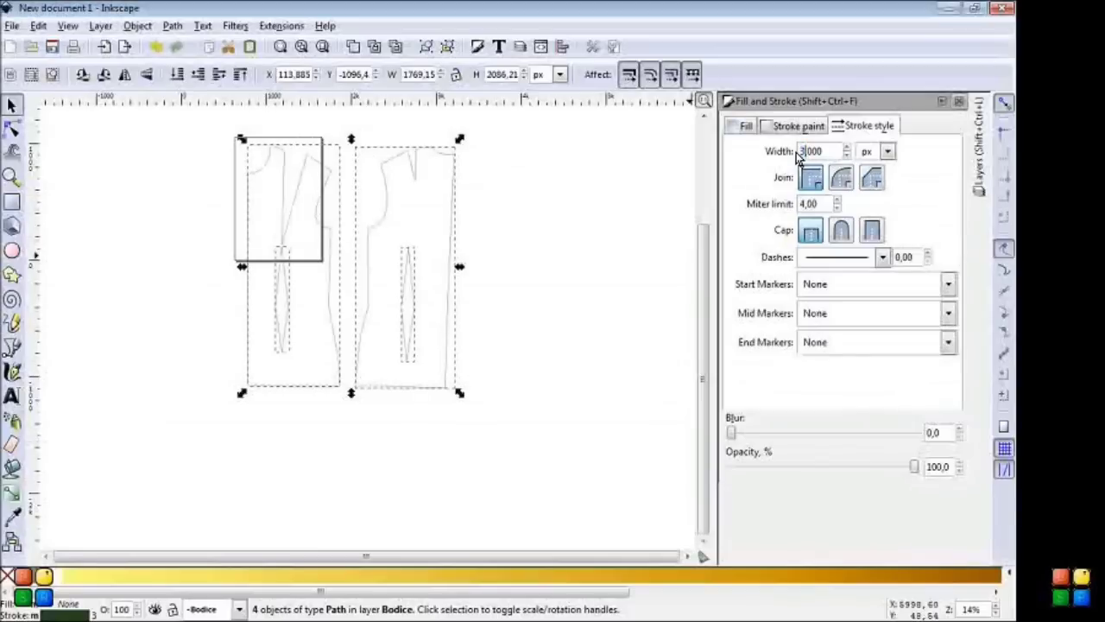
{"action": "left_click", "coordinate": [884, 258]}
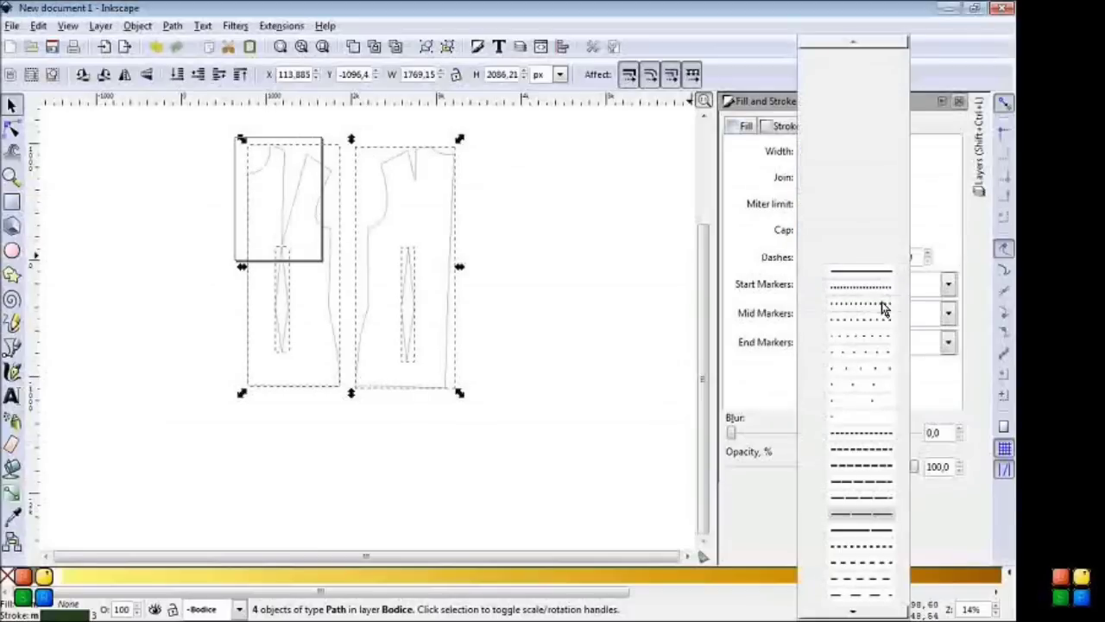
{"action": "left_click", "coordinate": [877, 499]}
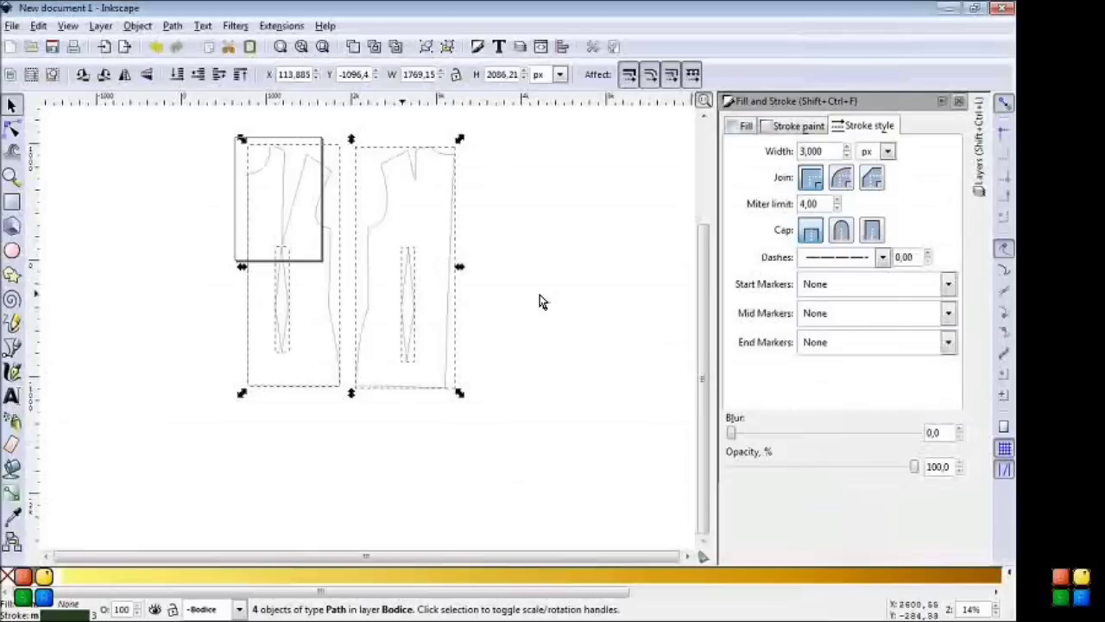
{"action": "left_click", "coordinate": [12, 176]}
- Zoom in on the shoulder corner's dashes, return to 10%, and hide Fill and Stroke
{"action": "left_click_drag", "start_coordinate": [210, 132], "coordinate": [373, 272]}
{"action": "left_click_drag", "start_coordinate": [230, 173], "coordinate": [448, 254]}
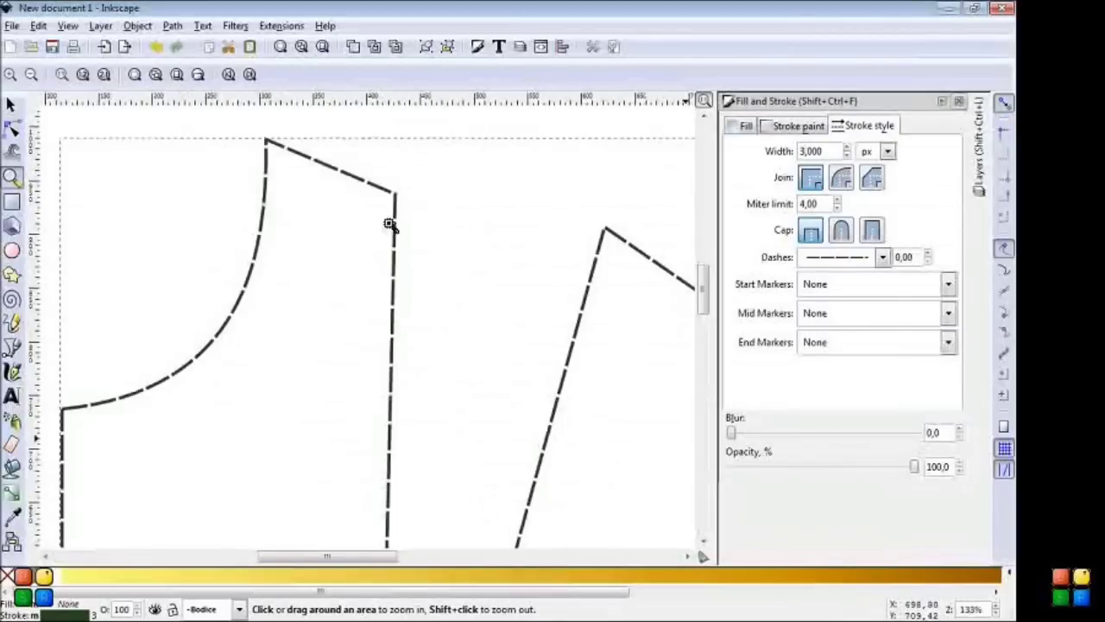
{"action": "left_click_drag", "start_coordinate": [202, 165], "coordinate": [369, 245]}
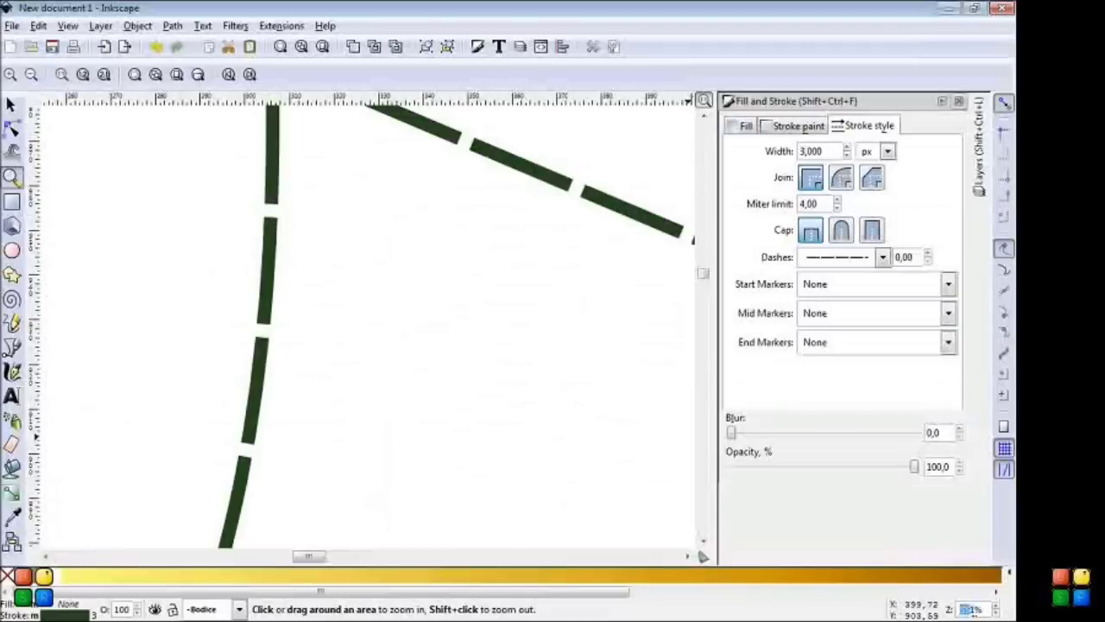
{"action": "left_click", "coordinate": [976, 610]}
{"action": "type", "text": "10"}
{"action": "key", "text": "Return"}
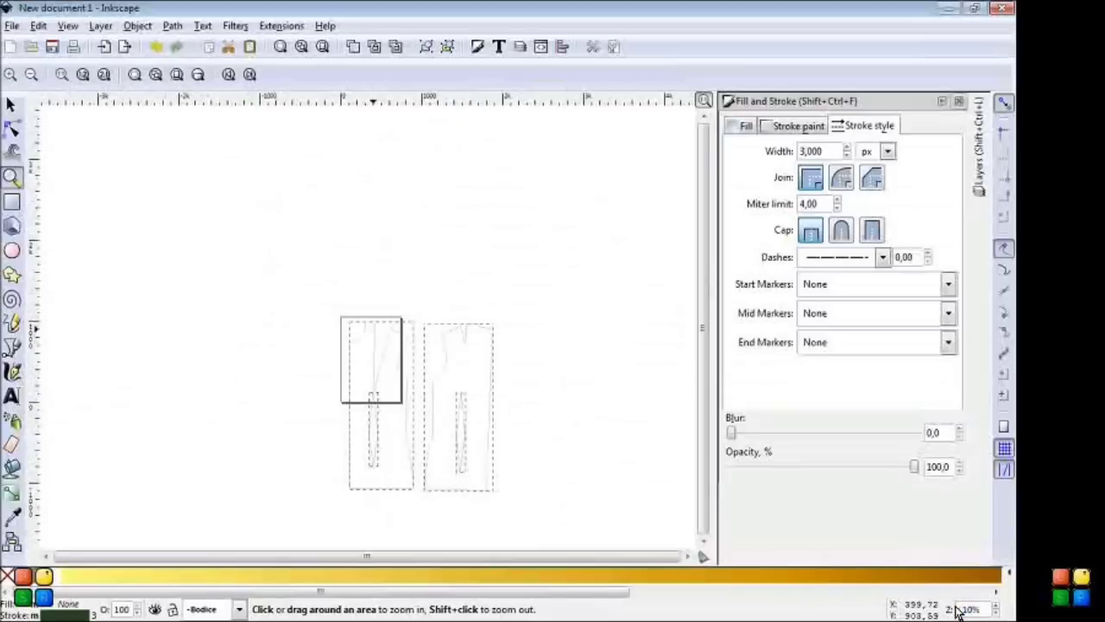
{"action": "left_click", "coordinate": [943, 101]}
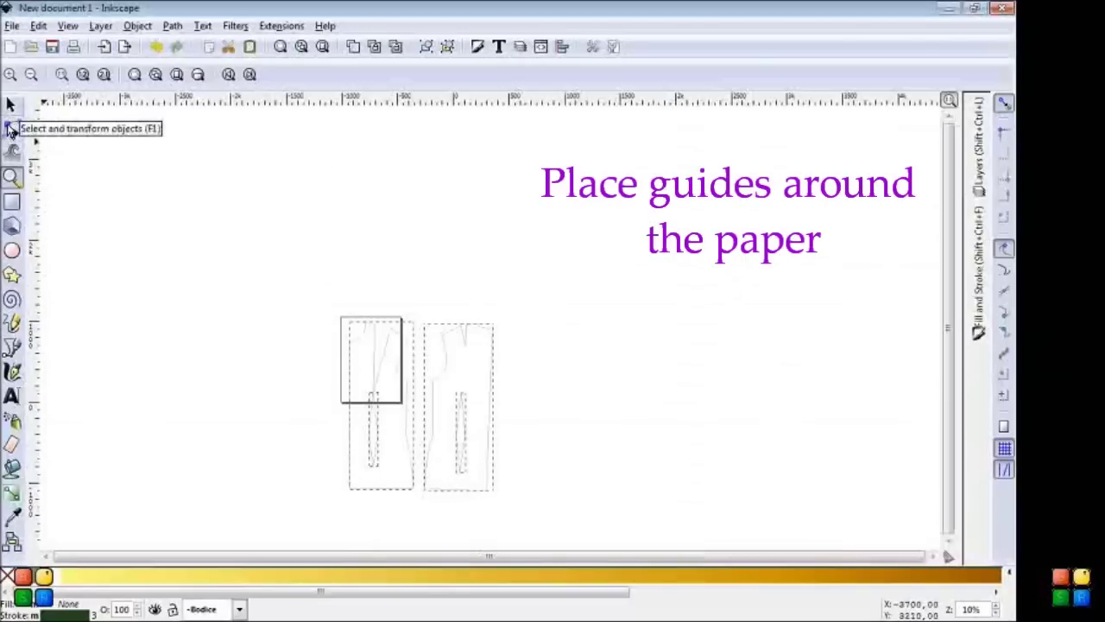
- Zoom in on the first page and left piece, then select all pattern paths
{"action": "left_click", "coordinate": [12, 177]}
{"action": "left_click_drag", "start_coordinate": [296, 292], "coordinate": [475, 410]}
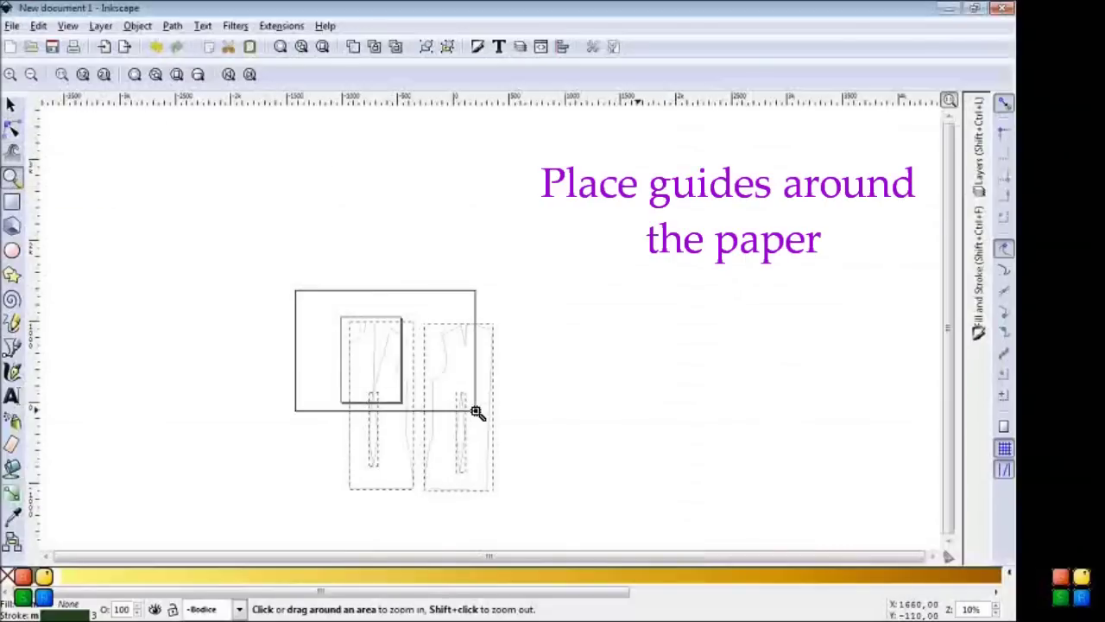
{"action": "left_click_drag", "start_coordinate": [304, 196], "coordinate": [570, 520]}
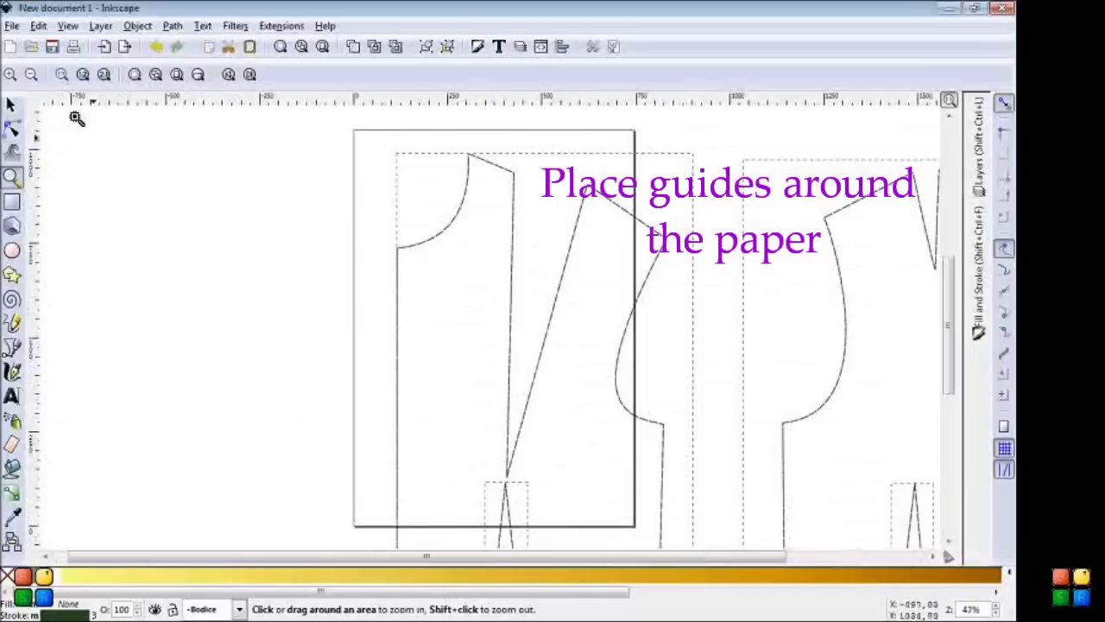
{"action": "left_click", "coordinate": [13, 105]}
{"action": "key", "text": "ctrl+a"}
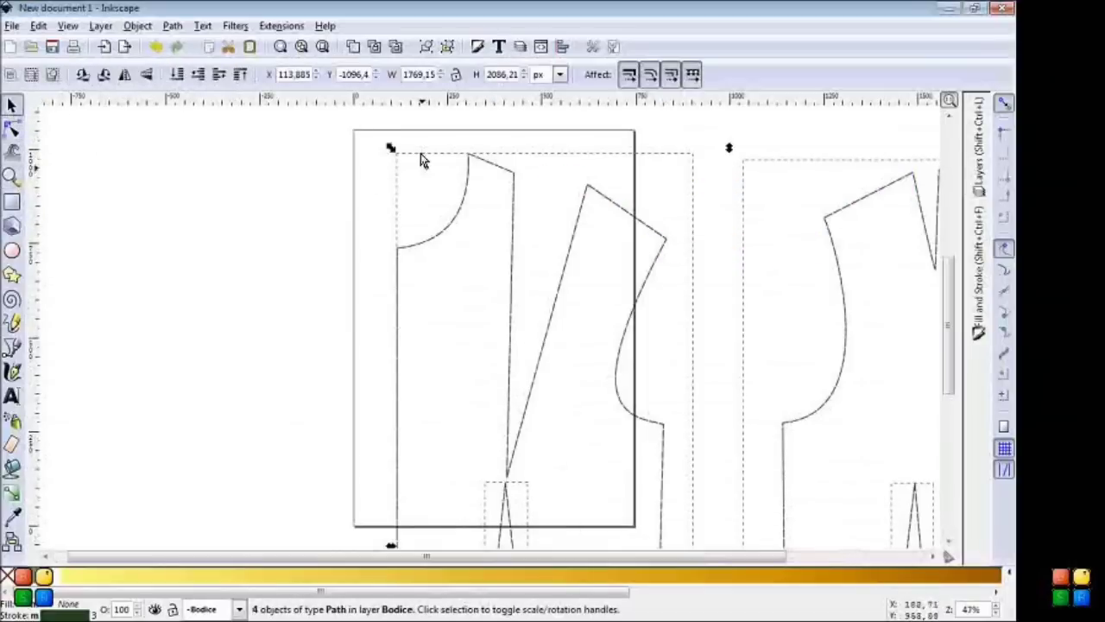
- Place guides along the page's top, bottom, left and right edges
{"action": "left_click_drag", "start_coordinate": [469, 103], "coordinate": [628, 130]}
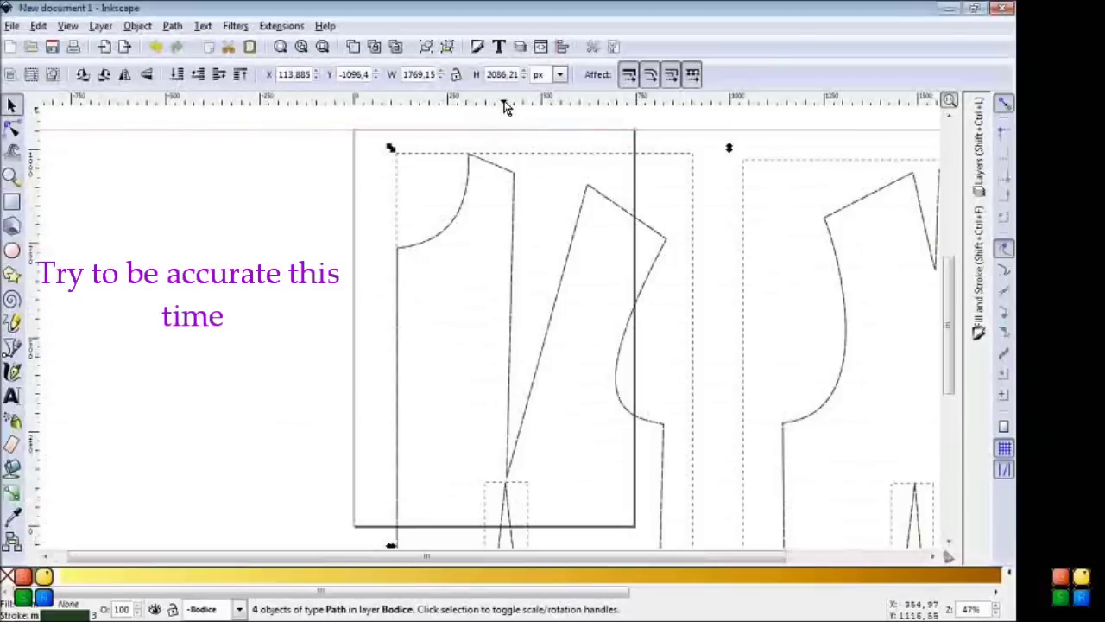
{"action": "left_click_drag", "start_coordinate": [517, 99], "coordinate": [636, 528]}
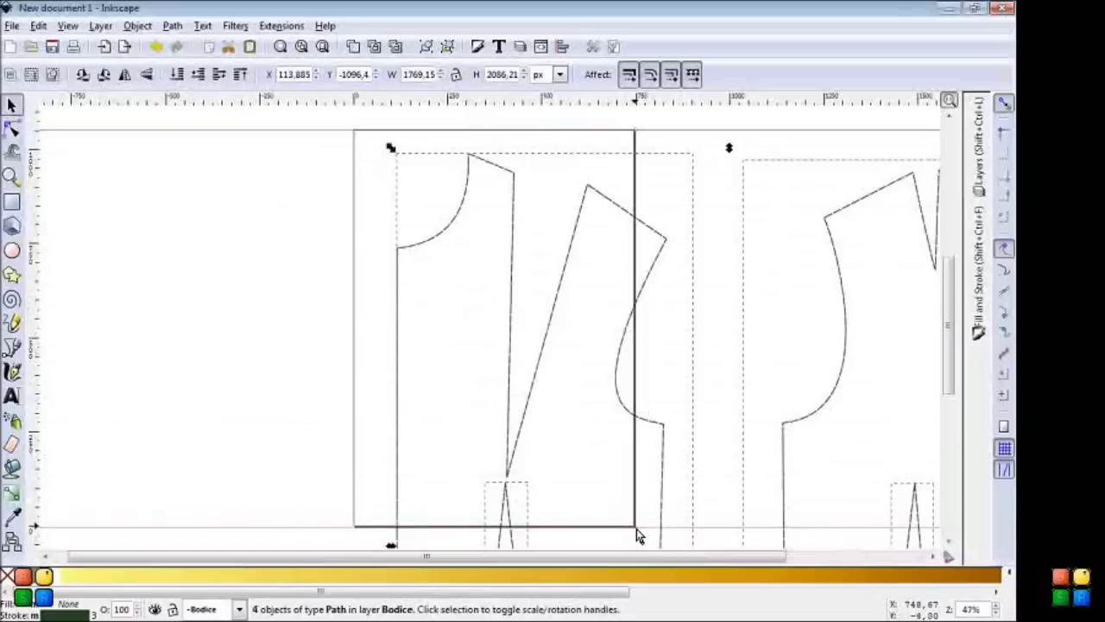
{"action": "left_click_drag", "start_coordinate": [36, 307], "coordinate": [353, 532]}
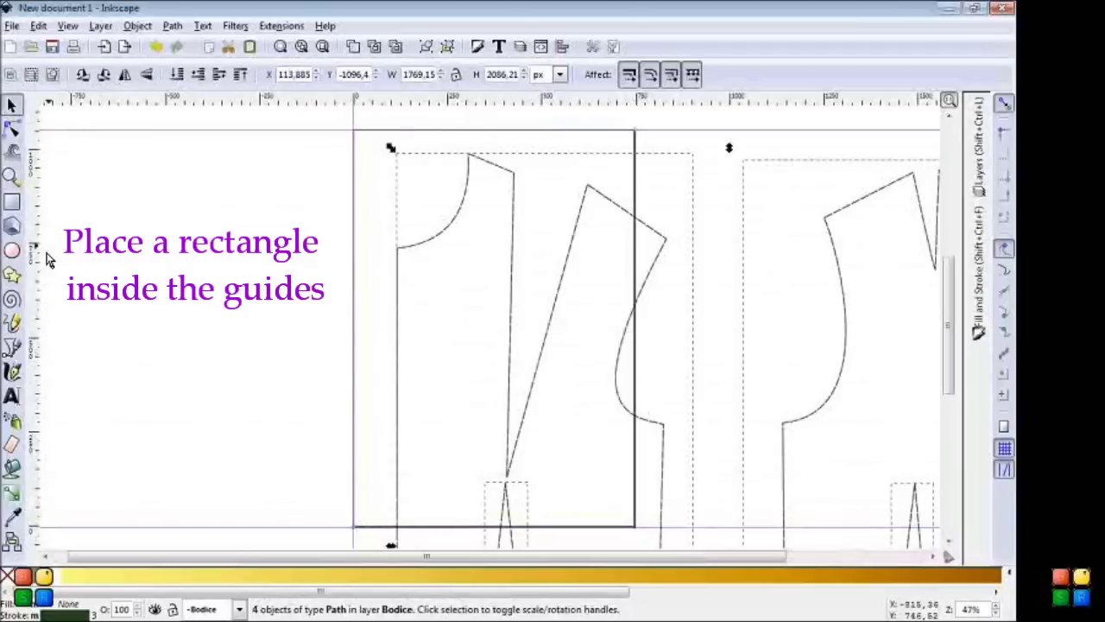
{"action": "left_click_drag", "start_coordinate": [42, 306], "coordinate": [639, 535]}
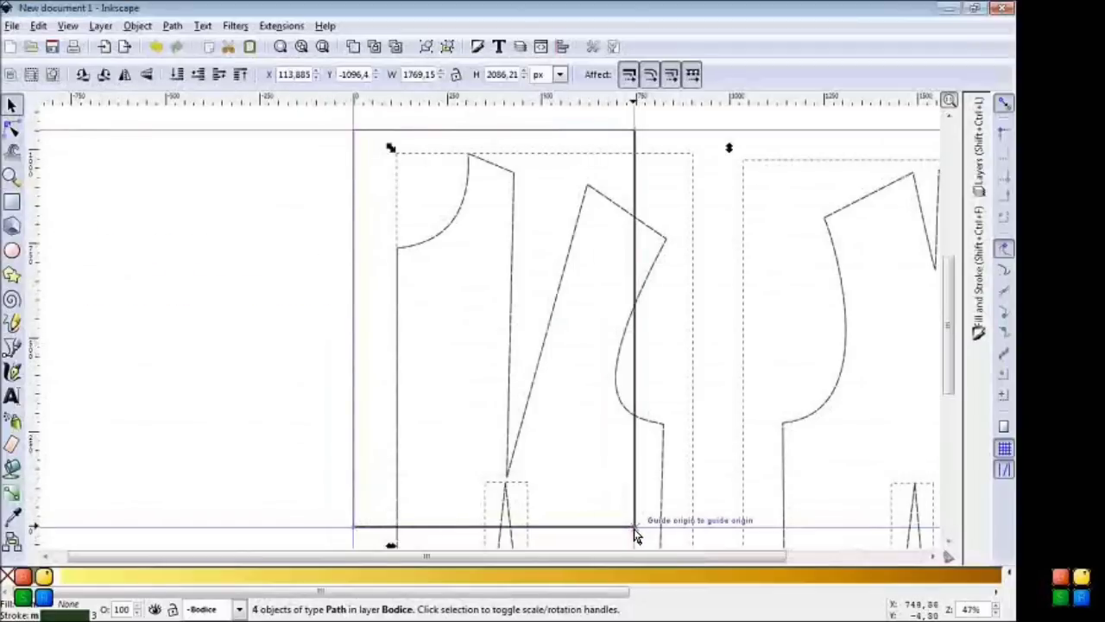
{"action": "left_click_drag", "start_coordinate": [639, 535], "coordinate": [638, 535]}
{"action": "left_click", "coordinate": [12, 201]}
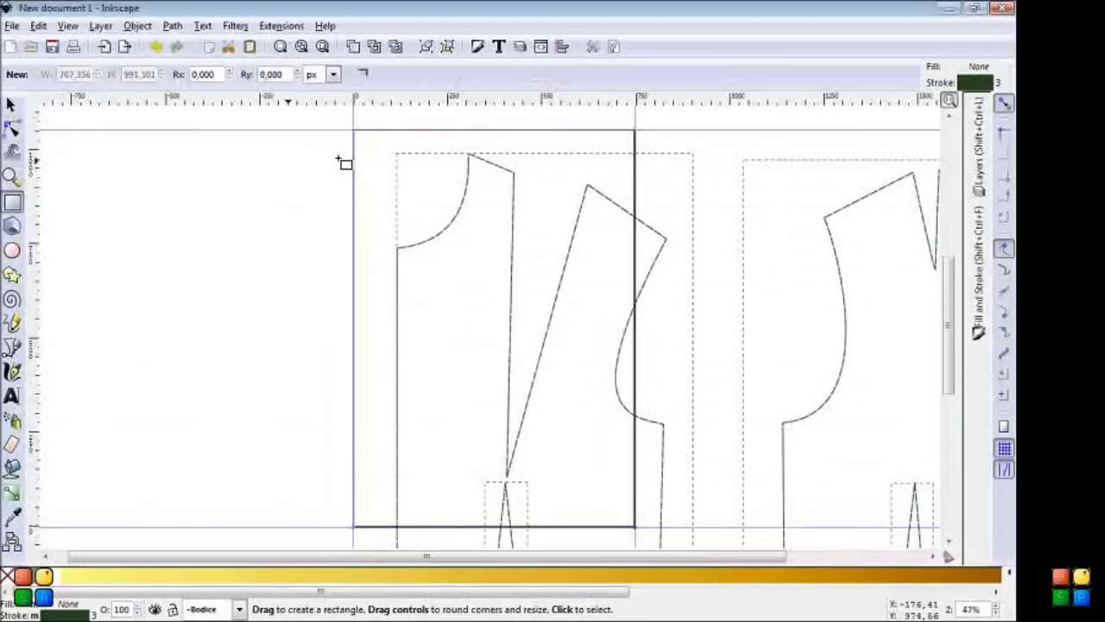
- Draw a page-sized rectangle between the guides and shift it right, snapped to the guide
{"action": "left_click_drag", "start_coordinate": [355, 132], "coordinate": [636, 525]}
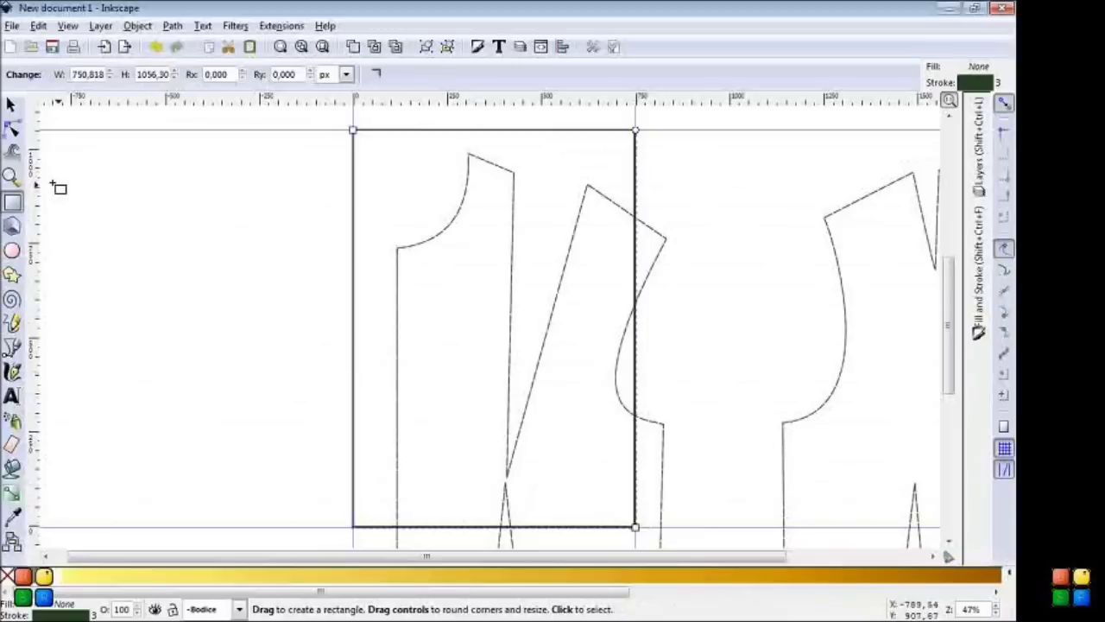
{"action": "left_click", "coordinate": [13, 105]}
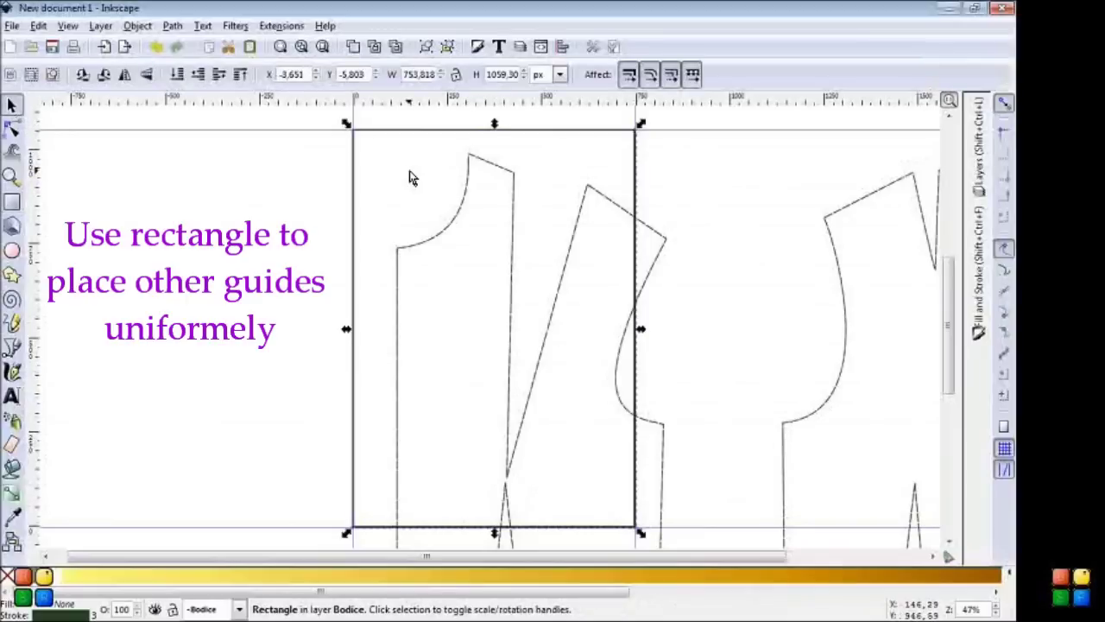
{"action": "mouse_move", "coordinate": [373, 154]}
{"action": "left_mouse_down"}
{"action": "mouse_move", "coordinate": [429, 160]}
{"action": "mouse_move", "coordinate": [363, 143]}
{"action": "left_mouse_up"}
{"action": "left_click", "coordinate": [354, 144]}
{"action": "left_click_drag", "start_coordinate": [361, 140], "coordinate": [642, 141]}
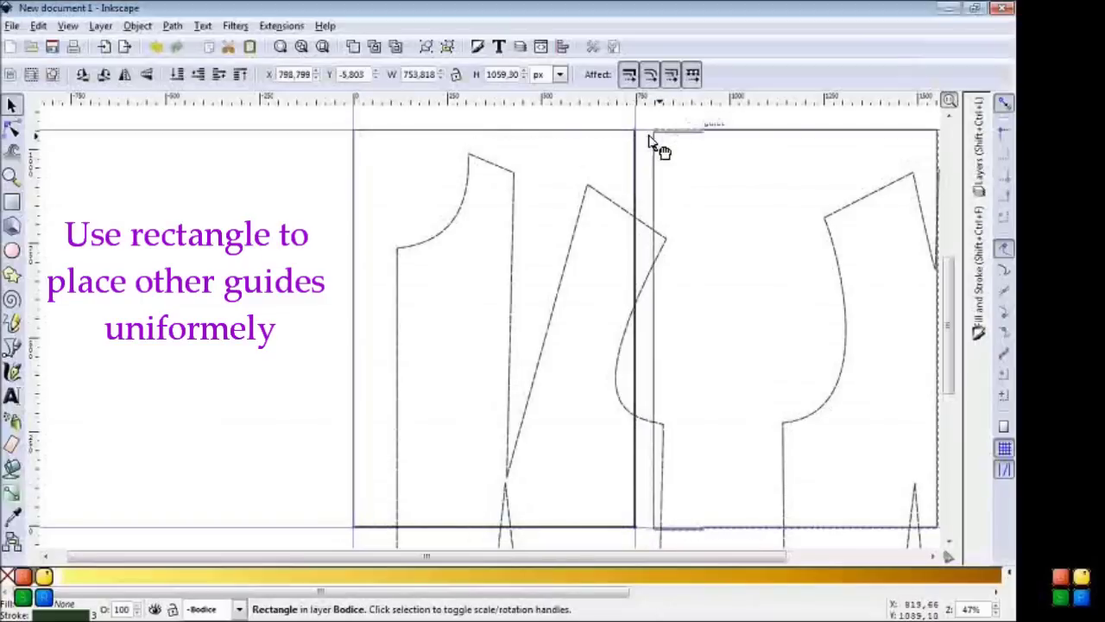
- Add vertical guides at the rectangle's successive right edges for the neighbouring page tiles
{"action": "left_click_drag", "start_coordinate": [443, 556], "coordinate": [607, 533]}
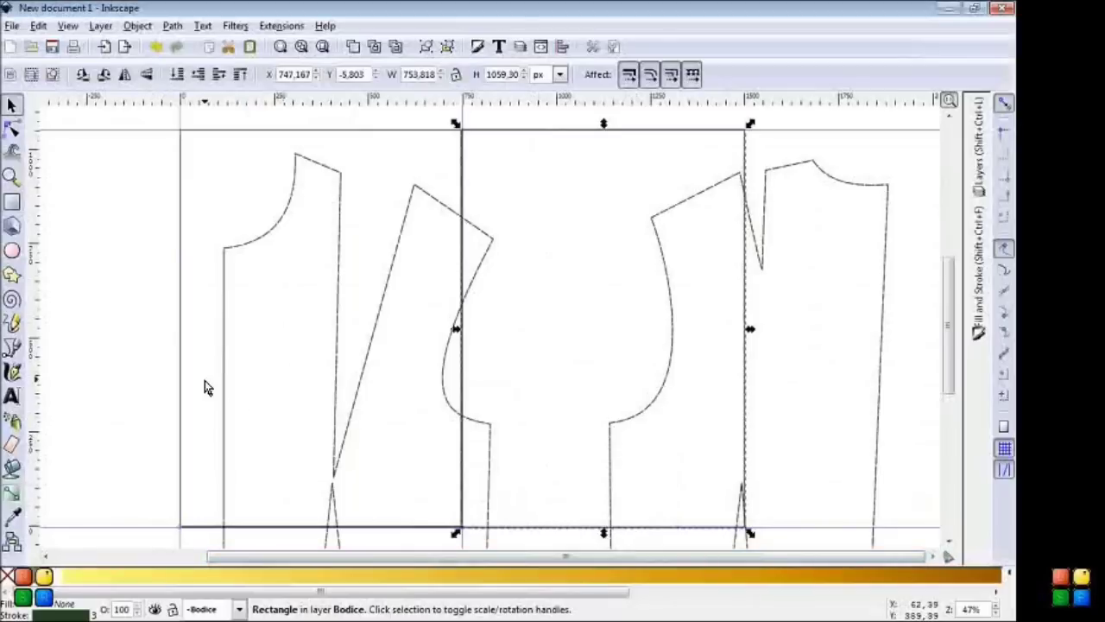
{"action": "left_click_drag", "start_coordinate": [39, 315], "coordinate": [745, 533]}
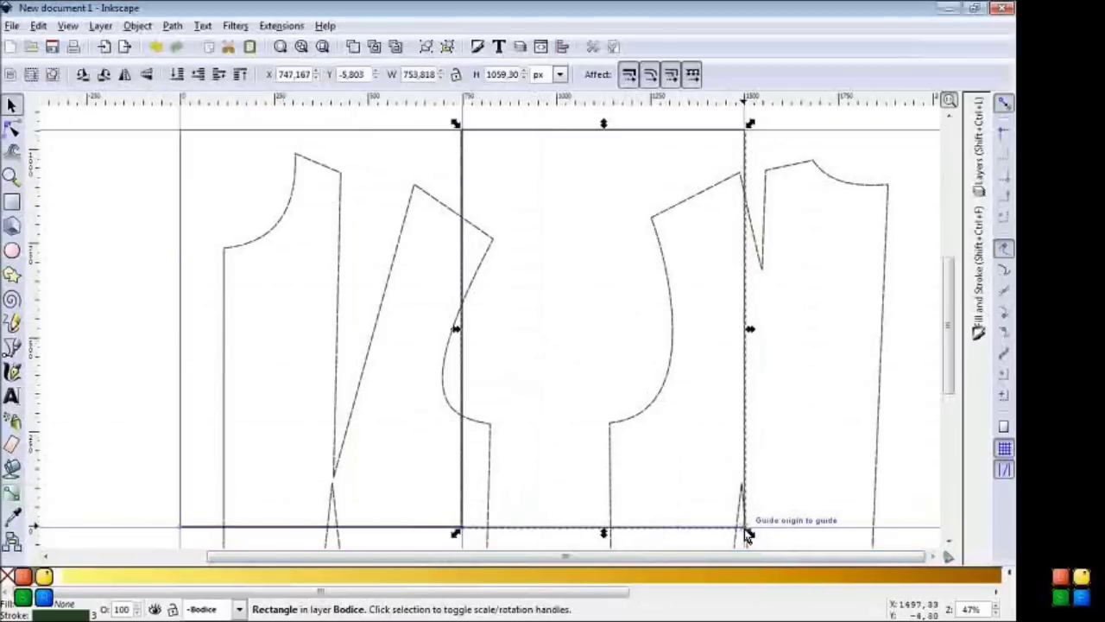
{"action": "left_click_drag", "start_coordinate": [466, 145], "coordinate": [749, 155]}
{"action": "scroll", "coordinate": [628, 540], "scroll_direction": "right", "scroll_amount": 4}
{"action": "left_click_drag", "start_coordinate": [35, 366], "coordinate": [893, 535]}
{"action": "scroll", "coordinate": [948, 356], "scroll_direction": "down", "scroll_amount": 3}
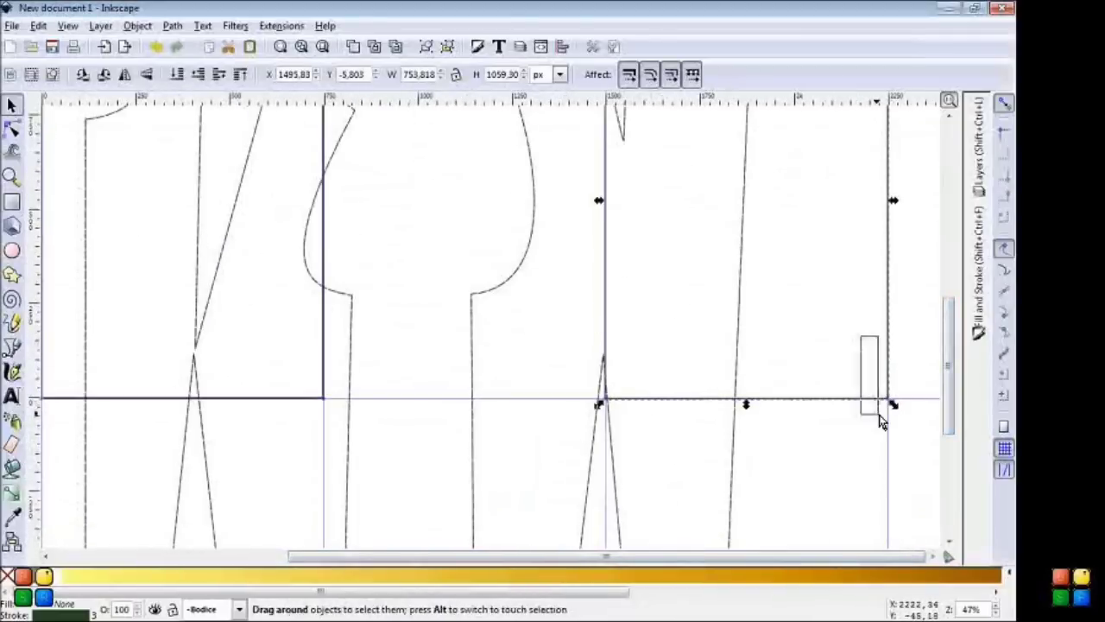
{"action": "left_click_drag", "start_coordinate": [875, 407], "coordinate": [888, 518]}
{"action": "scroll", "coordinate": [948, 413], "scroll_direction": "up", "scroll_amount": 3}
{"action": "scroll", "coordinate": [948, 412], "scroll_direction": "up", "scroll_amount": 2}
{"action": "left_click", "coordinate": [934, 395]}
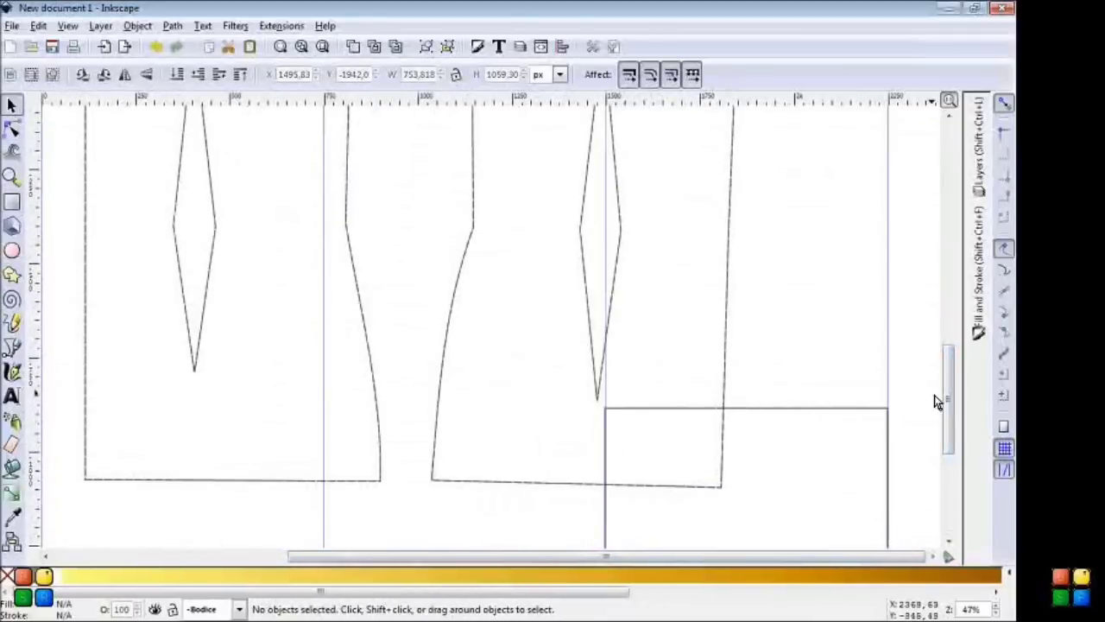
- Zoom to 10% and move the tile rectangle back into the top-left grid cell
{"action": "type", "text": "10"}
{"action": "key", "text": "Return"}
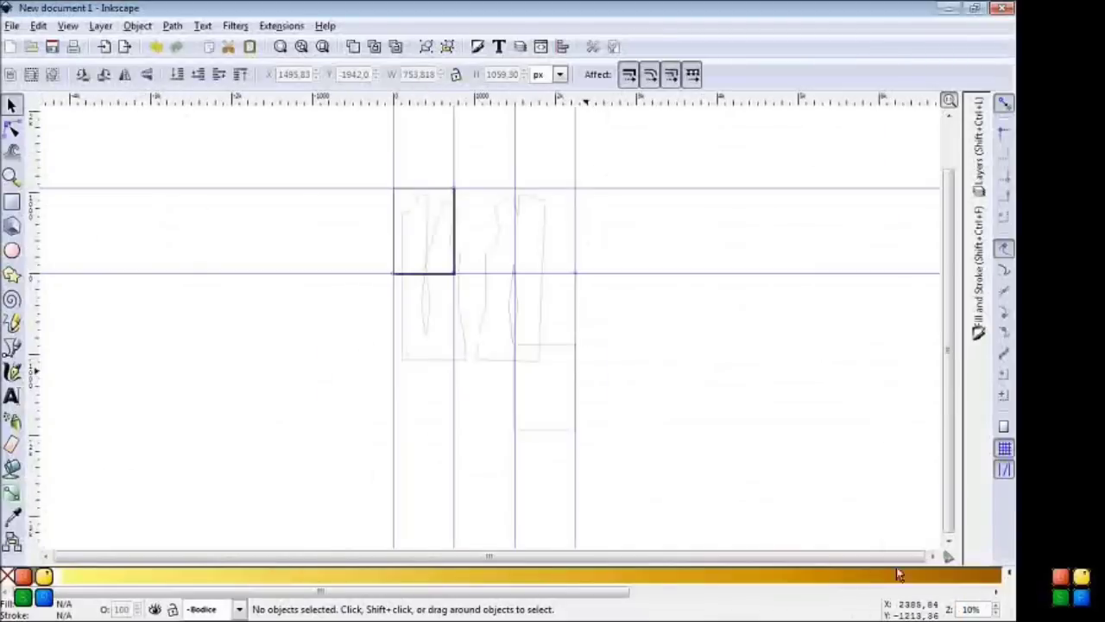
{"action": "left_click", "coordinate": [545, 343]}
{"action": "left_click_drag", "start_coordinate": [545, 342], "coordinate": [546, 271]}
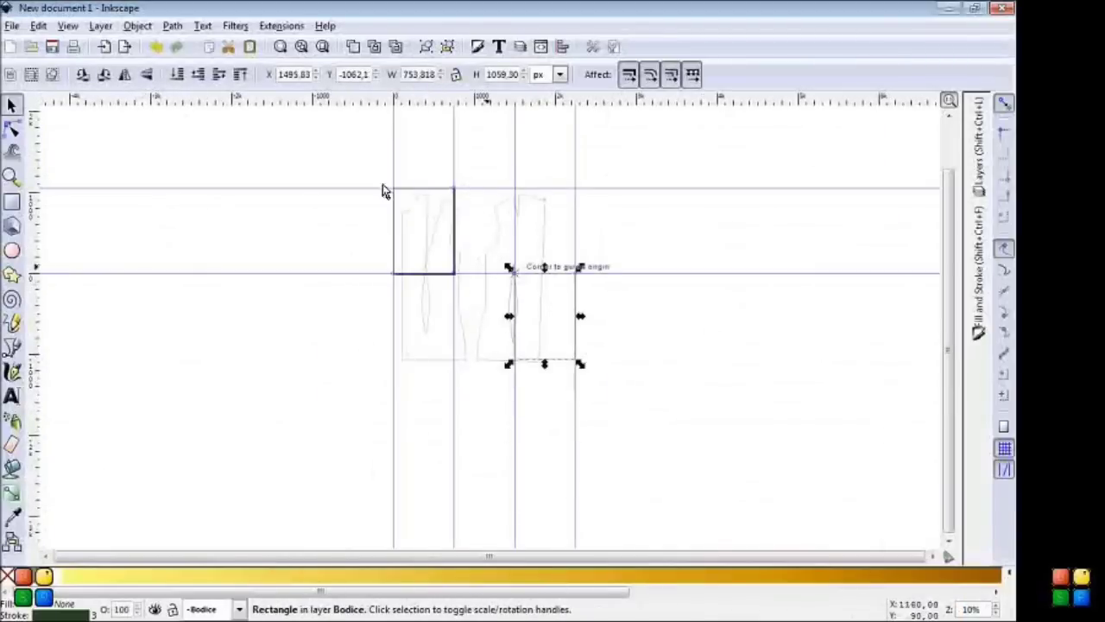
{"action": "left_click", "coordinate": [551, 317]}
{"action": "left_click", "coordinate": [547, 308]}
- Select the rectangle with all bodice pieces and apply Object > Clip > Set
{"action": "left_click", "coordinate": [415, 210]}
{"action": "left_click_drag", "start_coordinate": [346, 152], "coordinate": [717, 456]}
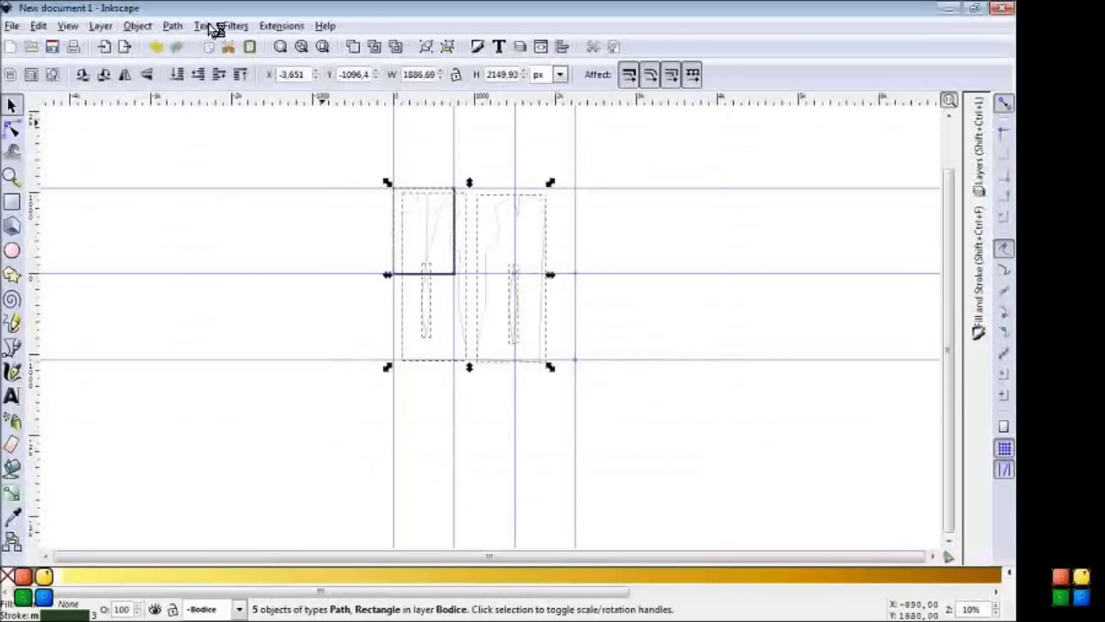
{"action": "left_click", "coordinate": [173, 26]}
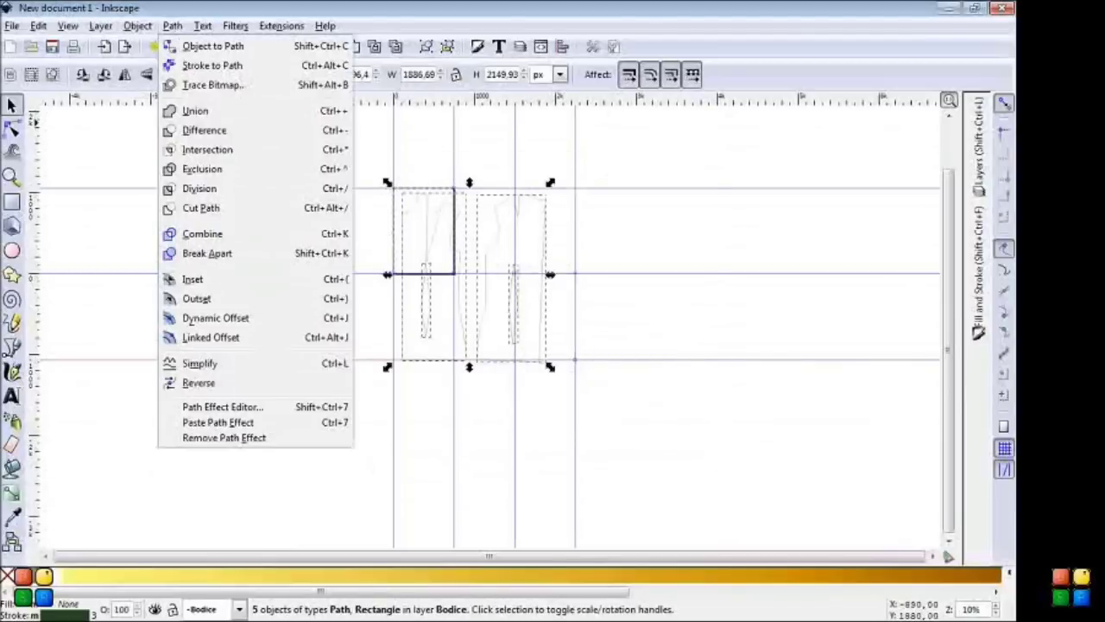
{"action": "key", "text": "Escape"}
{"action": "left_click", "coordinate": [142, 27]}
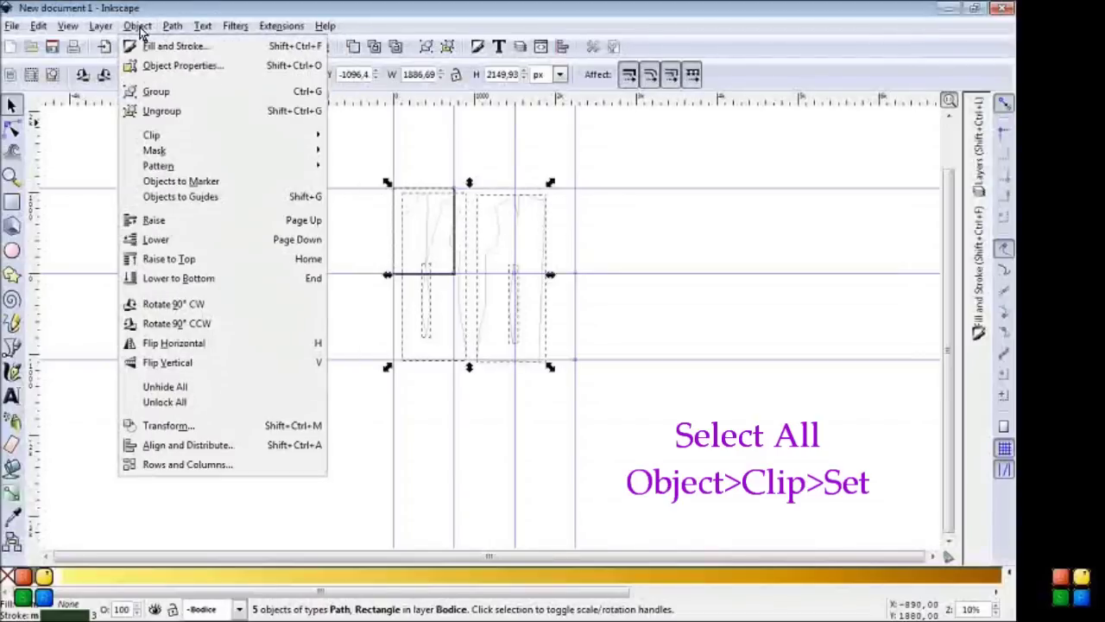
{"action": "mouse_move", "coordinate": [173, 135]}
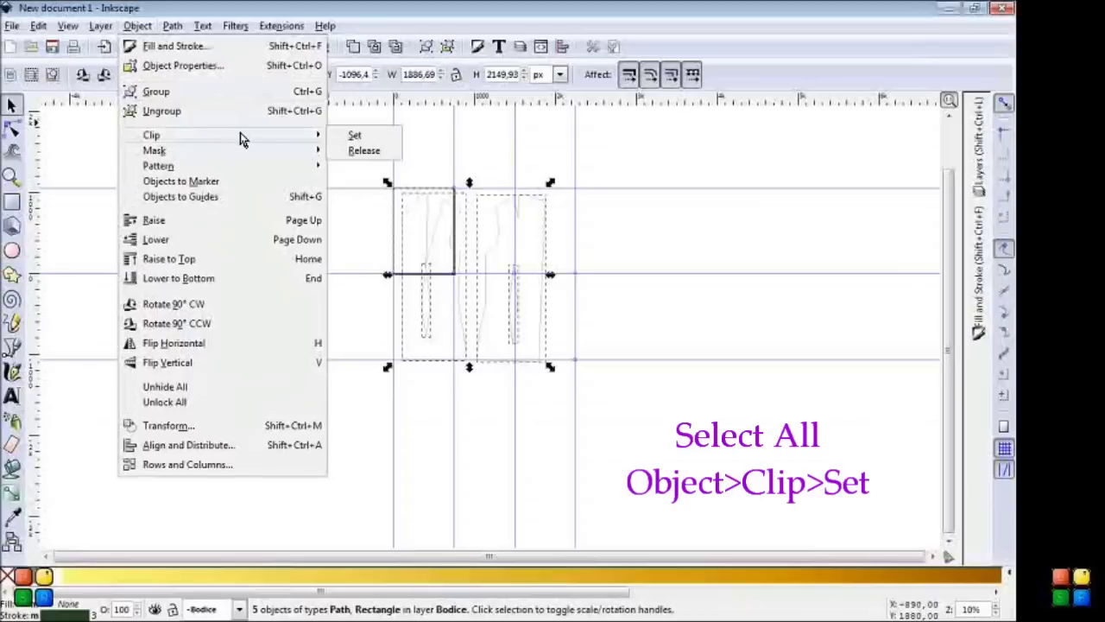
{"action": "left_click", "coordinate": [349, 136]}
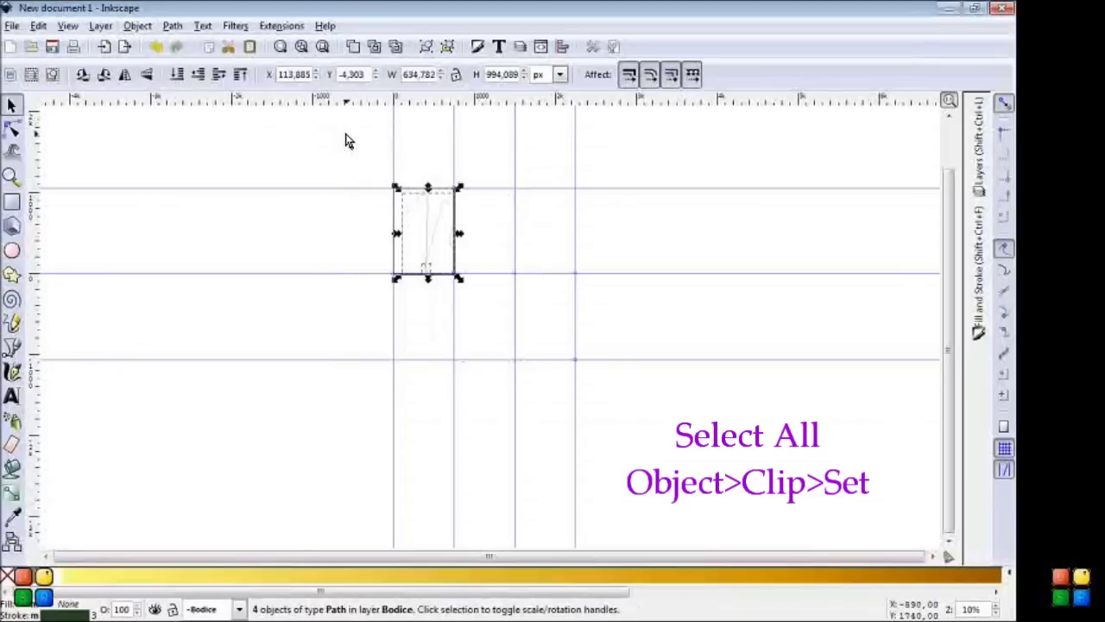
{"action": "left_click", "coordinate": [10, 26]}
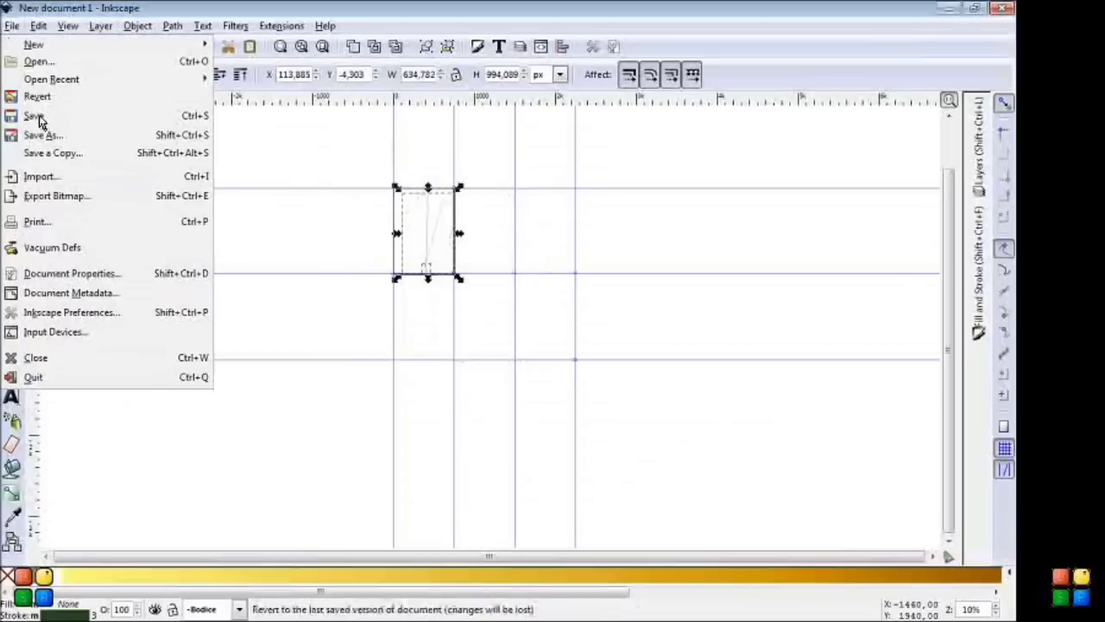
- Export the Page area as 1.png on the Desktop at 744 × 1052 px, 90 dpi
{"action": "left_click", "coordinate": [78, 201]}
{"action": "left_click", "coordinate": [338, 114]}
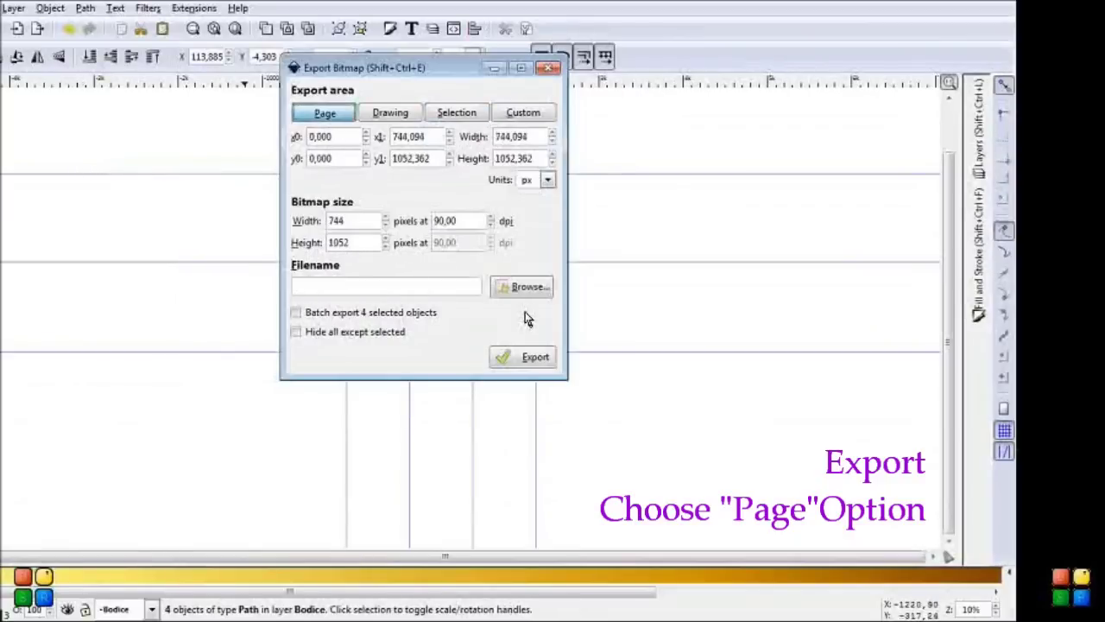
{"action": "left_click", "coordinate": [519, 286]}
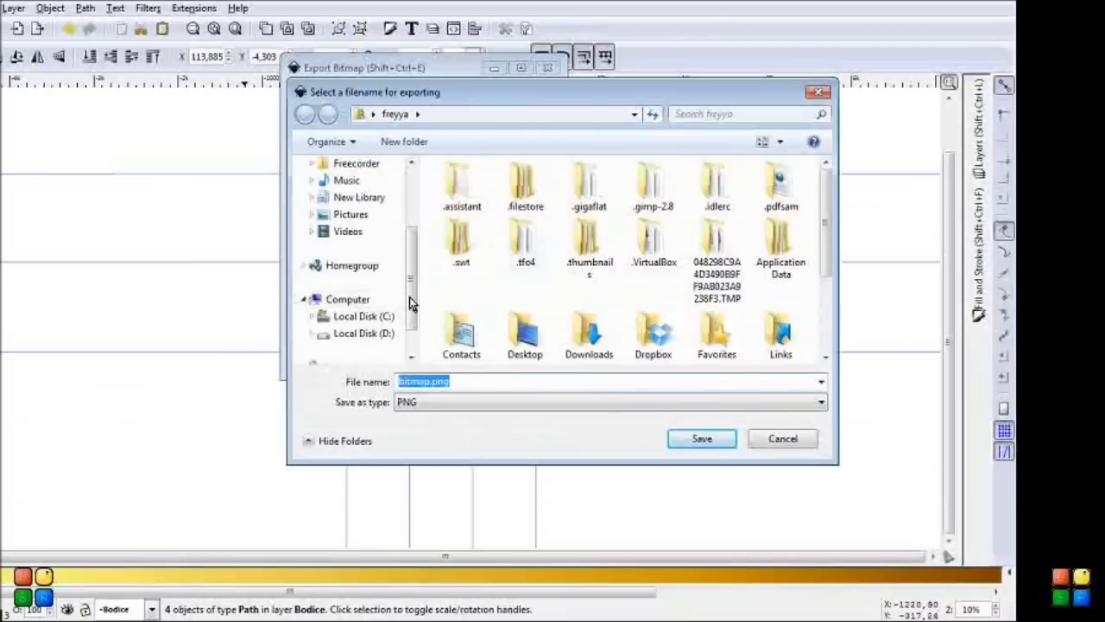
{"action": "left_click_drag", "start_coordinate": [410, 297], "coordinate": [411, 193]}
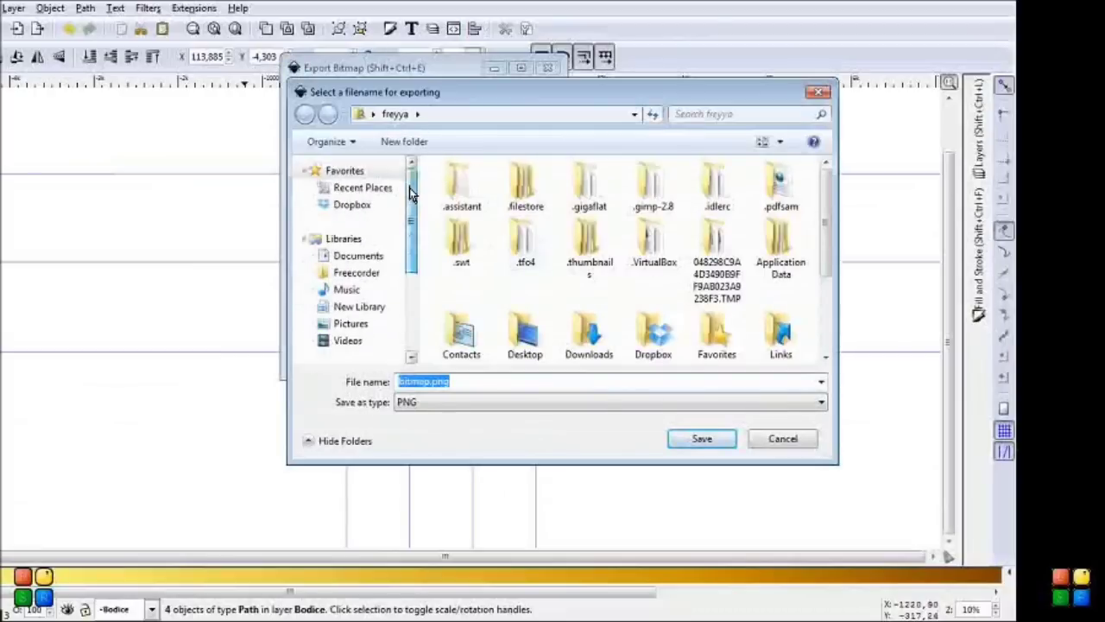
{"action": "left_click", "coordinate": [372, 114]}
{"action": "left_click", "coordinate": [382, 134]}
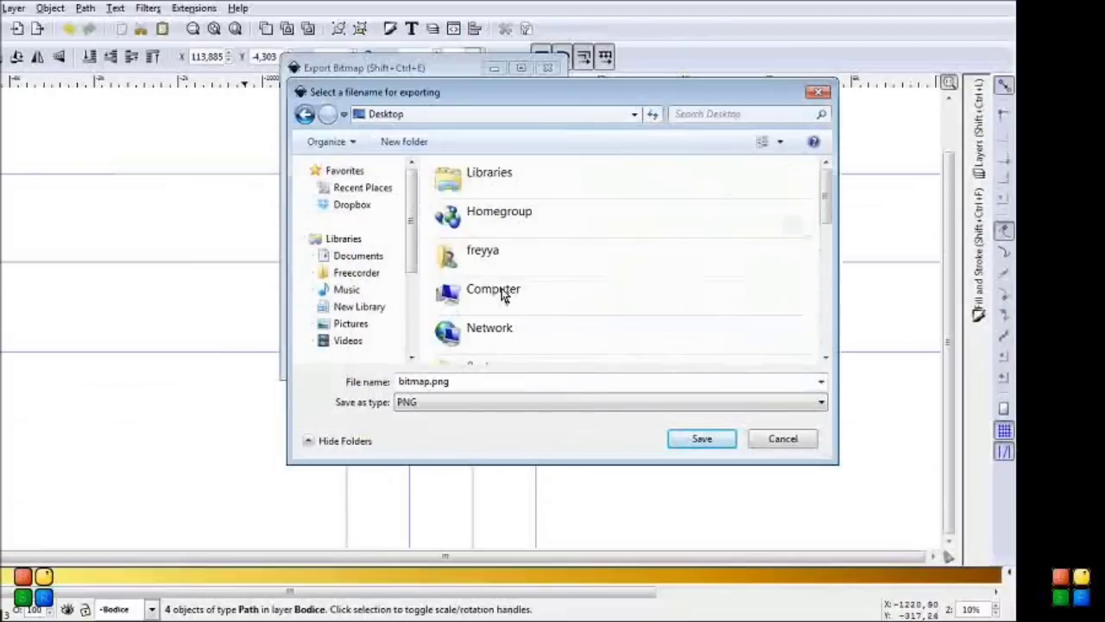
{"action": "double_click", "coordinate": [423, 380]}
{"action": "type", "text": "1"}
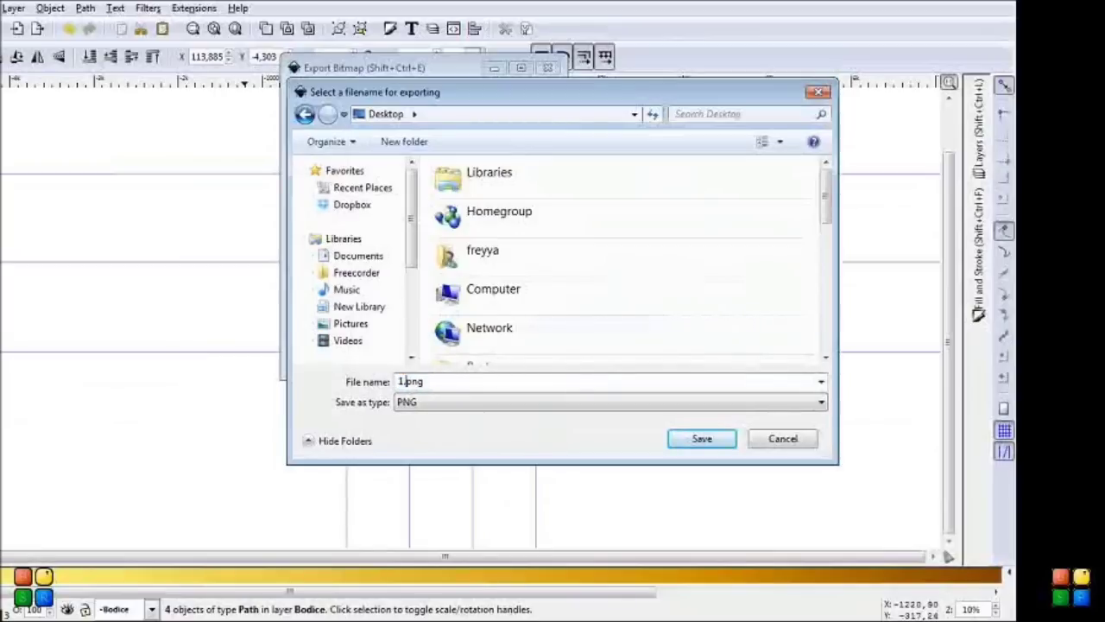
{"action": "key", "text": "Return"}
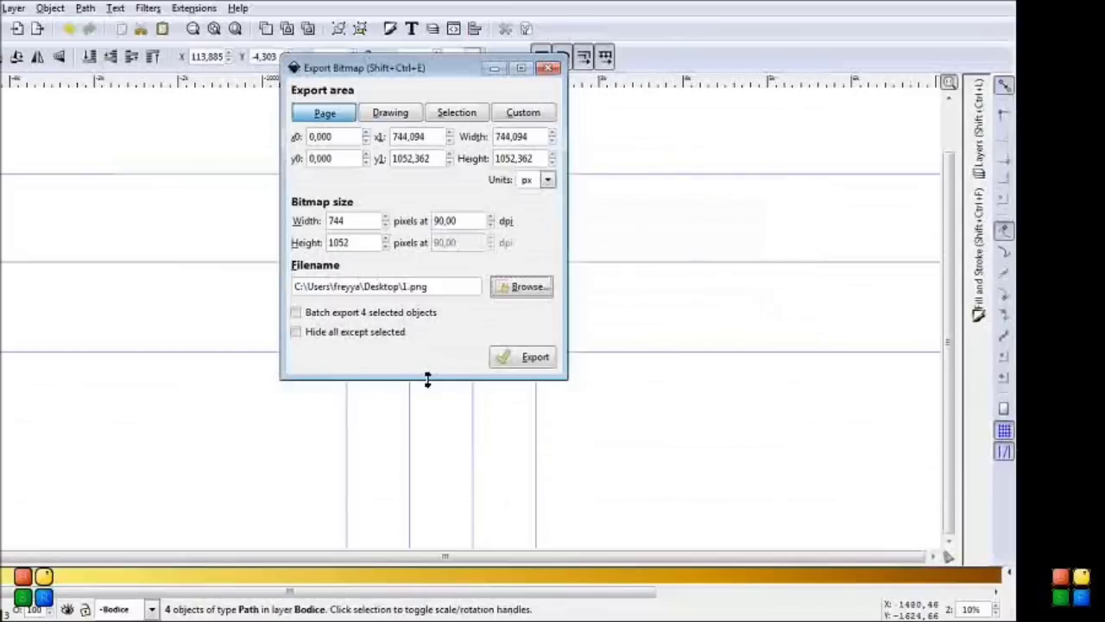
{"action": "left_click", "coordinate": [534, 356]}
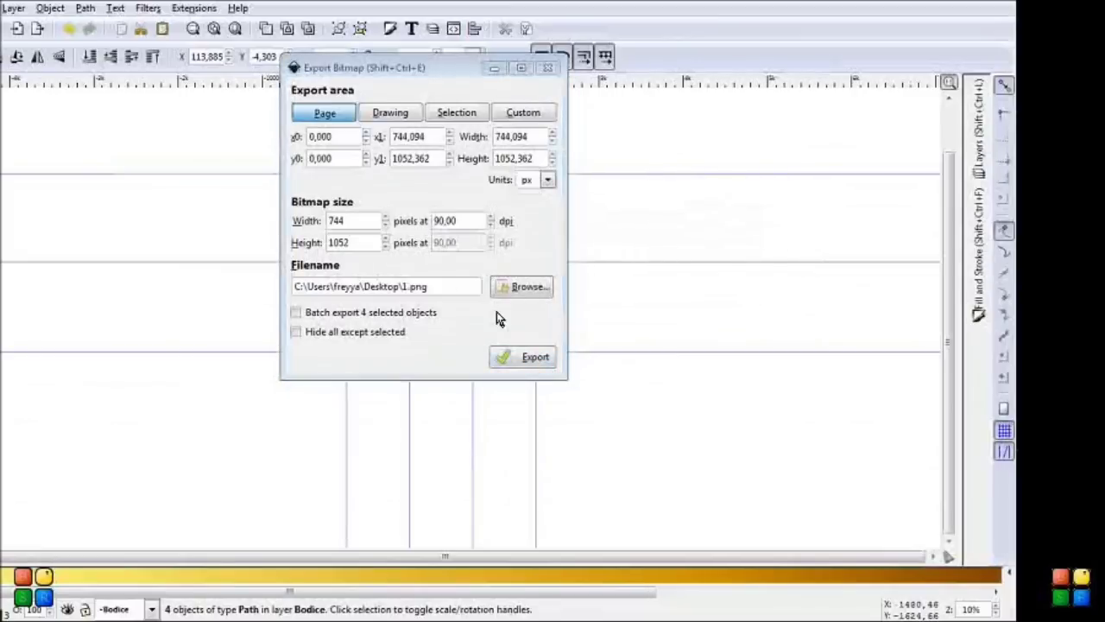
{"action": "left_click", "coordinate": [547, 68]}
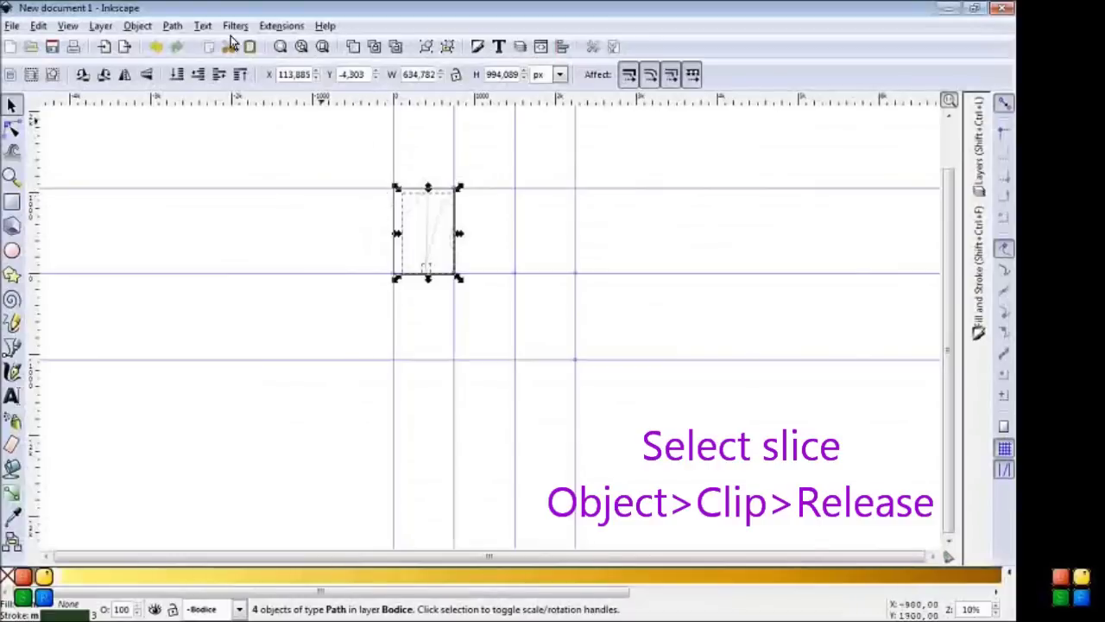
- Release the first clip and select the rectangle in the middle tile
{"action": "left_click", "coordinate": [139, 26]}
{"action": "mouse_move", "coordinate": [151, 136]}
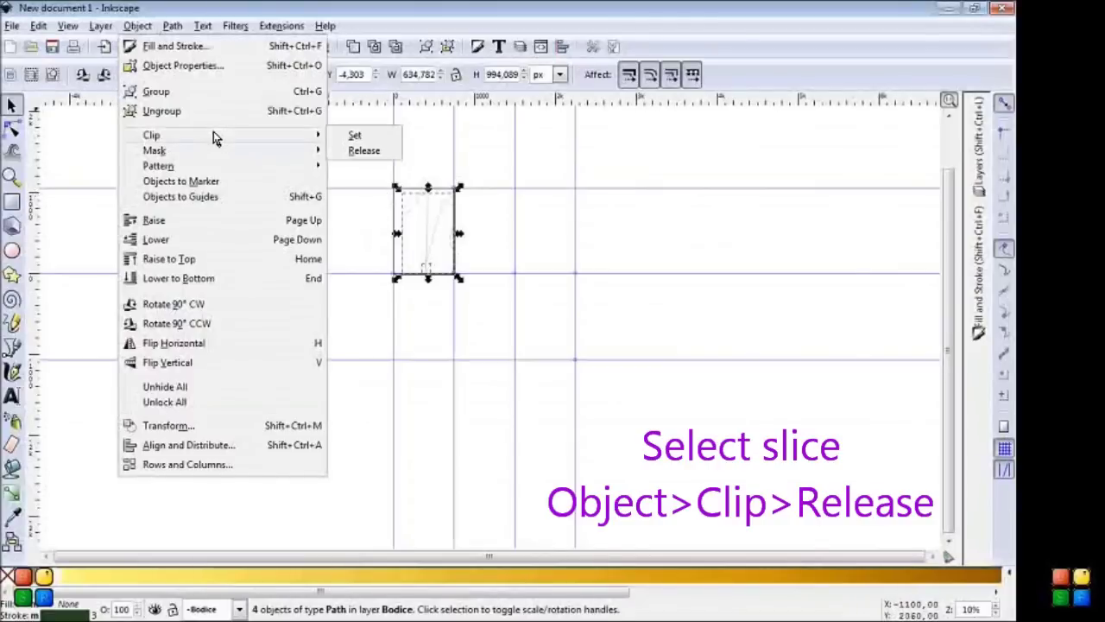
{"action": "left_click", "coordinate": [364, 151]}
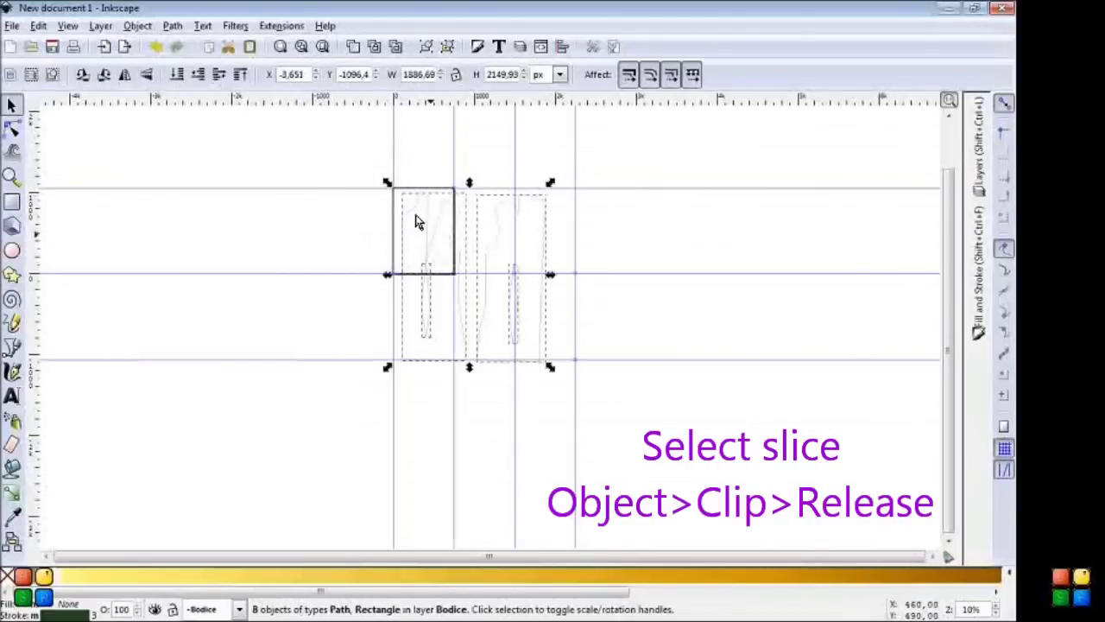
{"action": "left_click_drag", "start_coordinate": [401, 216], "coordinate": [395, 216]}
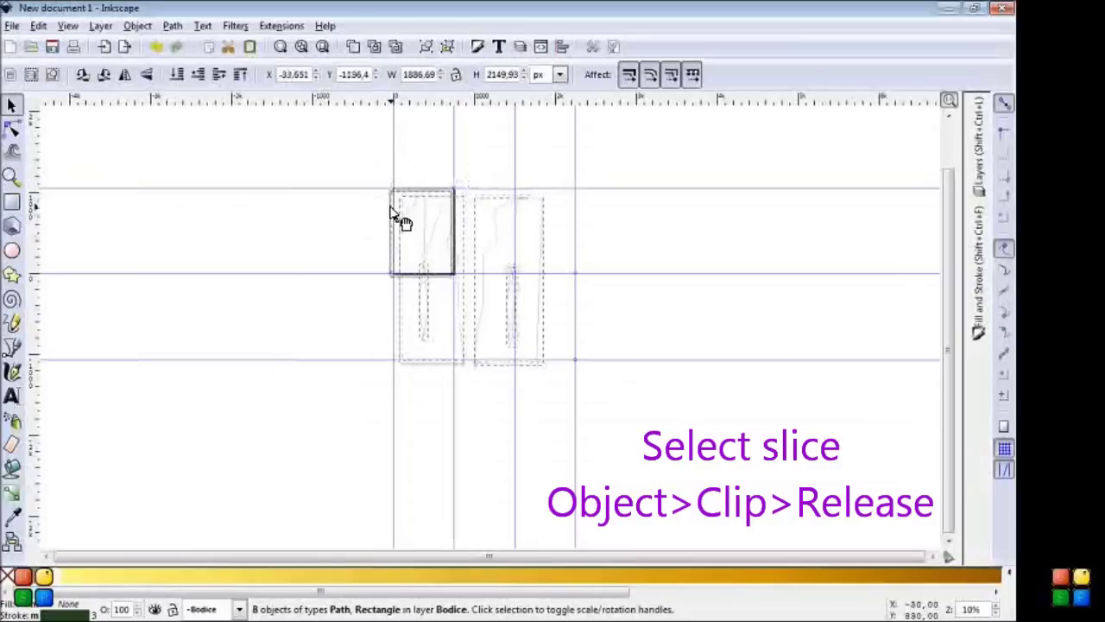
{"action": "left_click", "coordinate": [344, 219]}
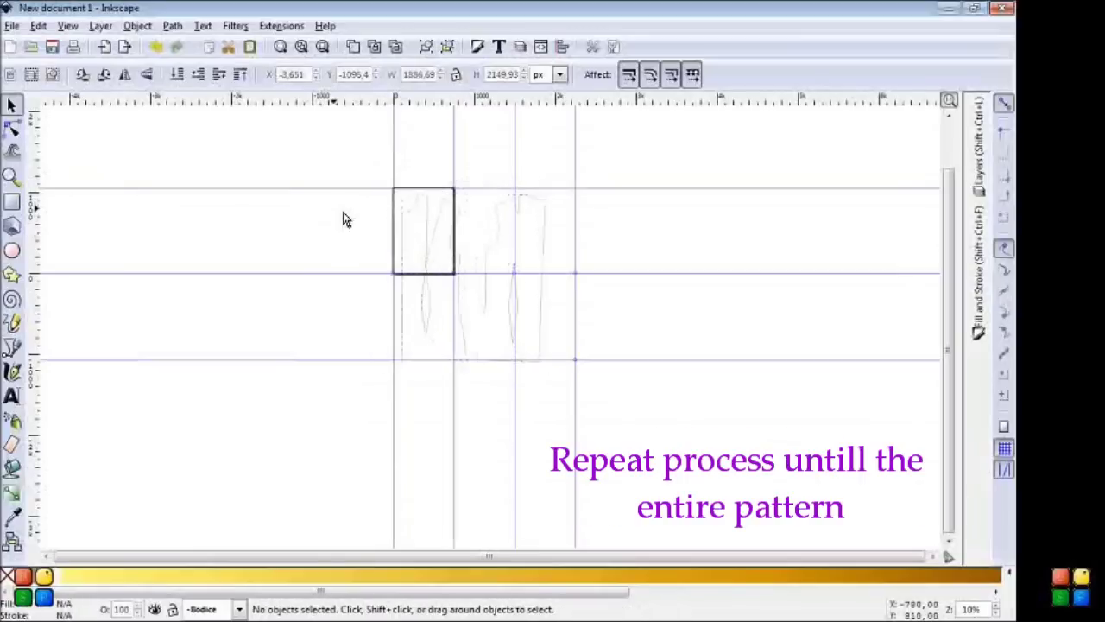
{"action": "left_click", "coordinate": [397, 194]}
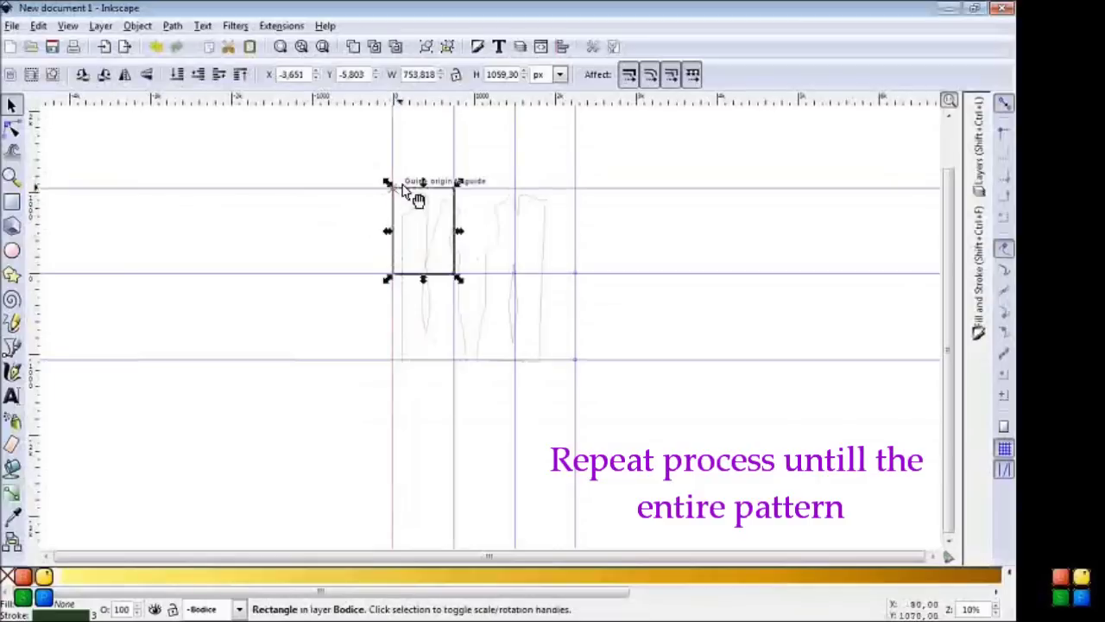
{"action": "left_click", "coordinate": [411, 201]}
{"action": "left_click", "coordinate": [480, 202]}
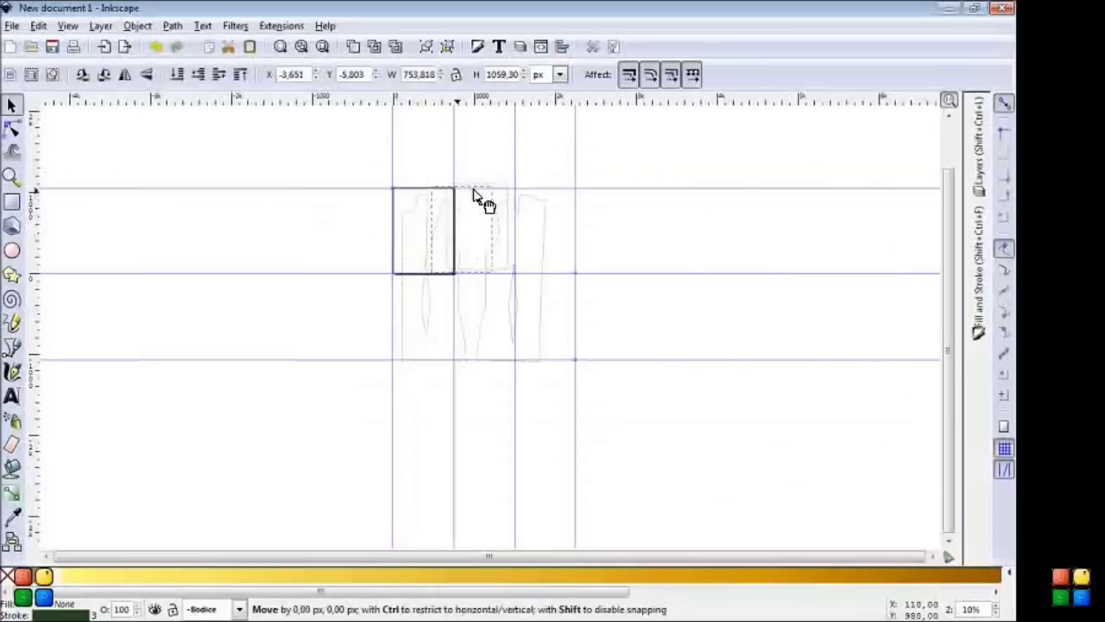
- Clip all bodice pieces to the second tile and move the slice onto the page
{"action": "left_click_drag", "start_coordinate": [338, 161], "coordinate": [739, 423]}
{"action": "left_click", "coordinate": [137, 25]}
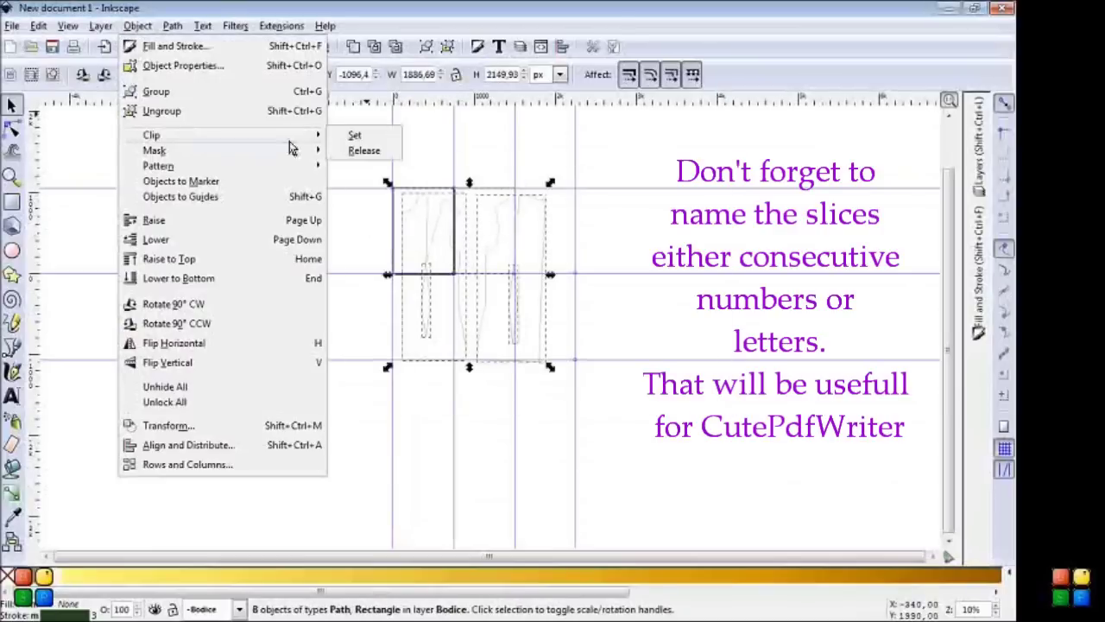
{"action": "left_click", "coordinate": [352, 136]}
{"action": "left_click_drag", "start_coordinate": [503, 239], "coordinate": [437, 238]}
- Set the bitmap export to the Page area as 2.png on the Desktop
{"action": "left_click", "coordinate": [13, 25]}
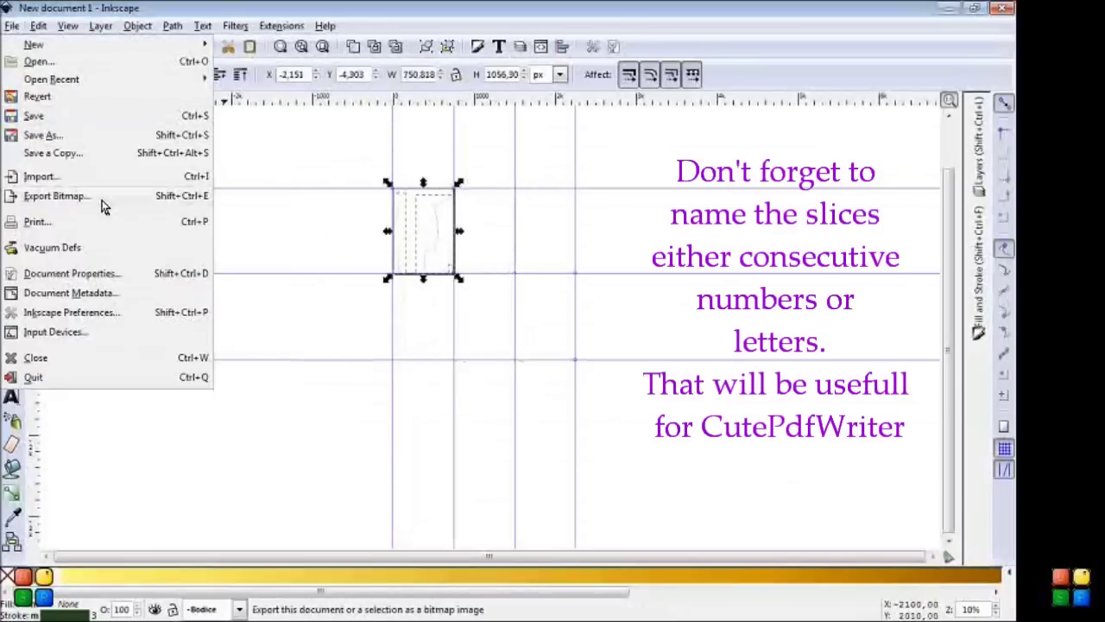
{"action": "left_click", "coordinate": [102, 202]}
{"action": "left_click", "coordinate": [325, 112]}
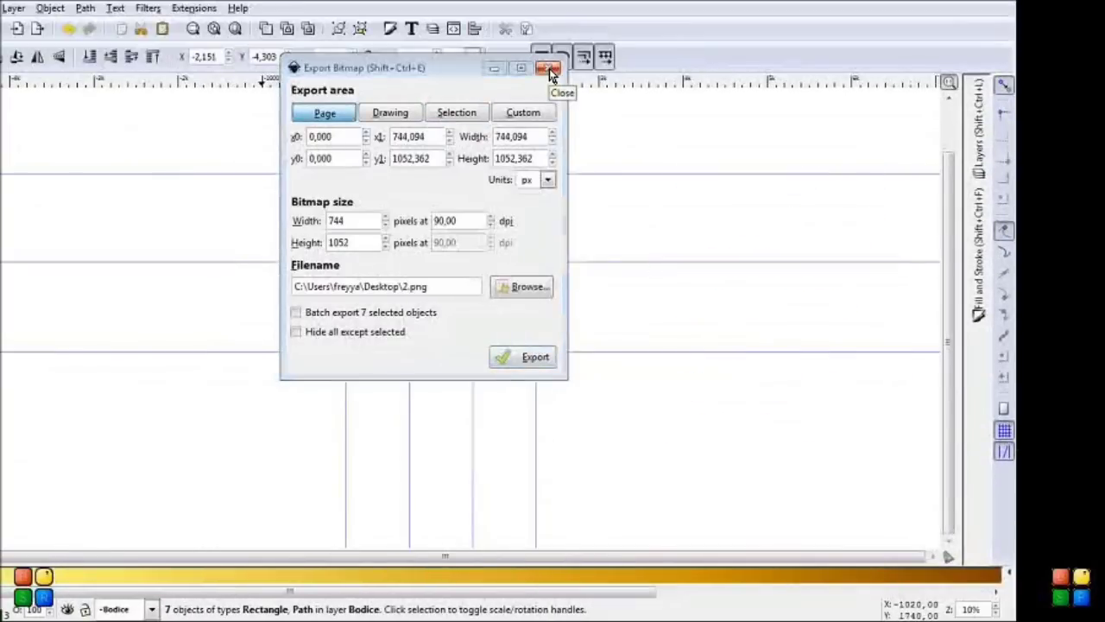
{"action": "left_click", "coordinate": [551, 69]}
- Release the clipped slice back into pieces and shift them left
{"action": "left_click", "coordinate": [137, 25]}
{"action": "left_click", "coordinate": [158, 109]}
{"action": "left_click_drag", "start_coordinate": [457, 238], "coordinate": [405, 244]}
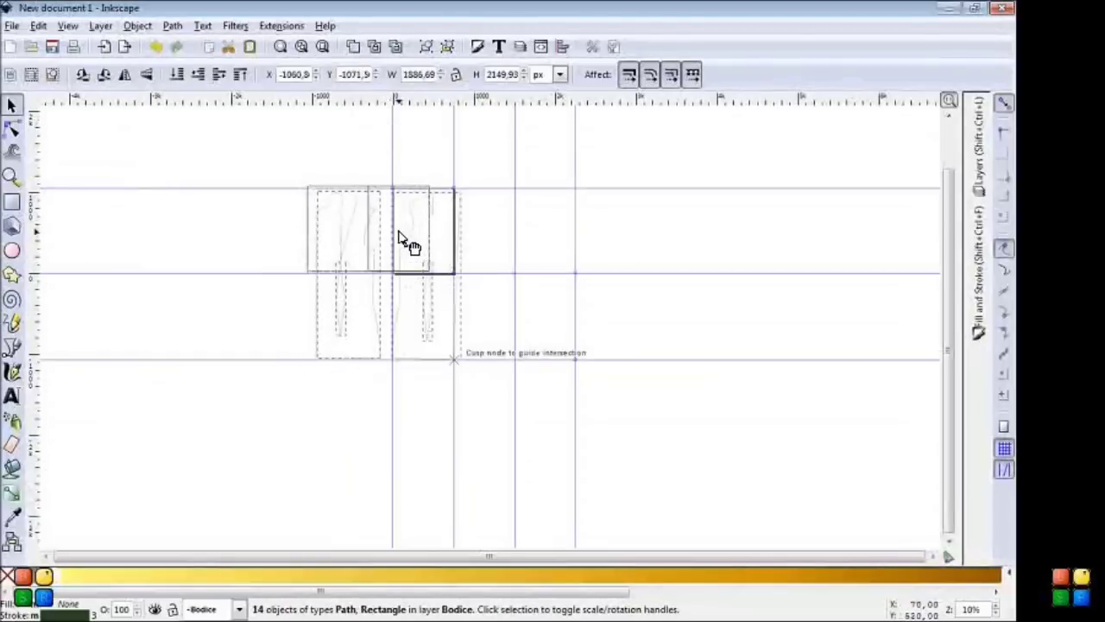
- Realign the pattern pieces, trial-clip them to the first tile rectangle, then release the clip
{"action": "left_click_drag", "start_coordinate": [399, 235], "coordinate": [491, 228]}
{"action": "left_click", "coordinate": [402, 217]}
{"action": "left_click", "coordinate": [397, 211]}
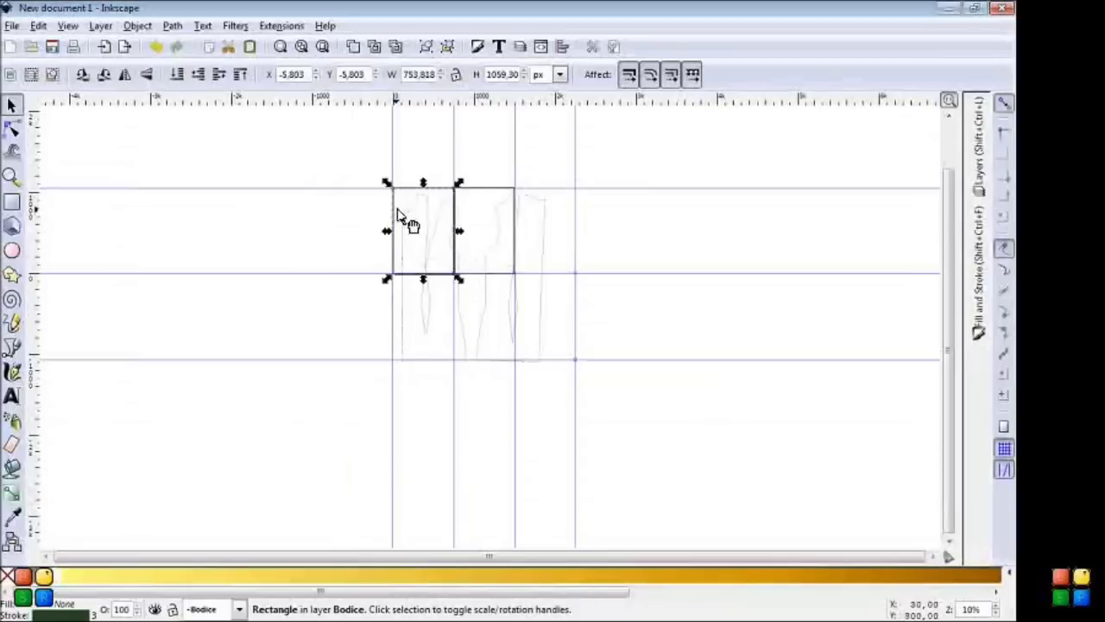
{"action": "left_click", "coordinate": [525, 217]}
{"action": "key", "text": "ctrl+a"}
{"action": "left_click", "coordinate": [138, 25]}
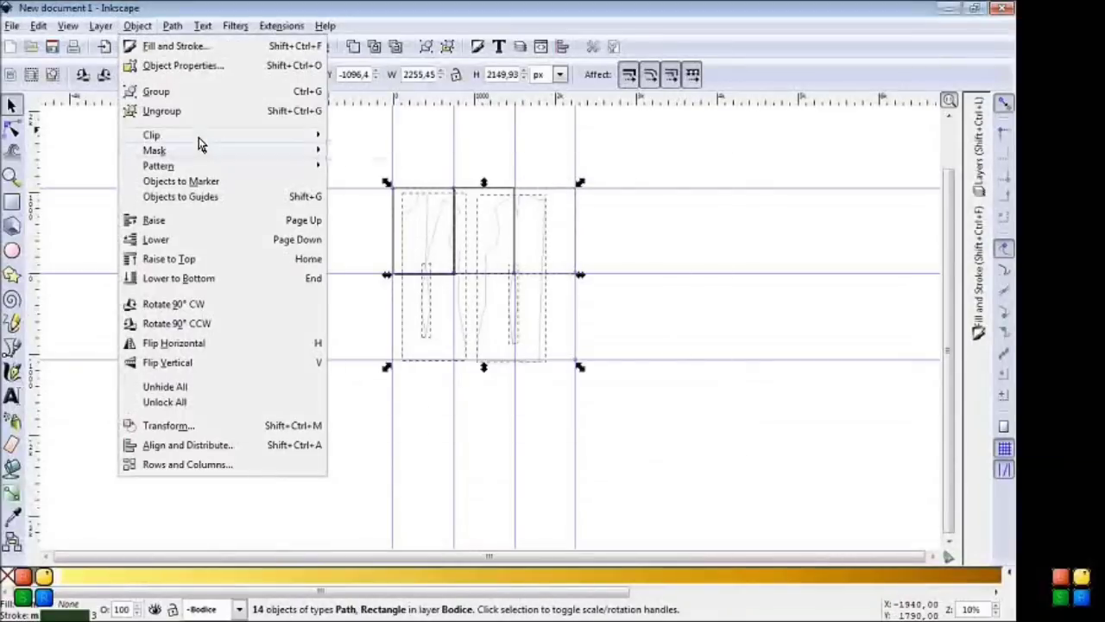
{"action": "left_click", "coordinate": [328, 136]}
{"action": "left_click", "coordinate": [137, 25]}
{"action": "mouse_move", "coordinate": [151, 135]}
{"action": "left_click", "coordinate": [341, 148]}
{"action": "key", "text": "Escape"}
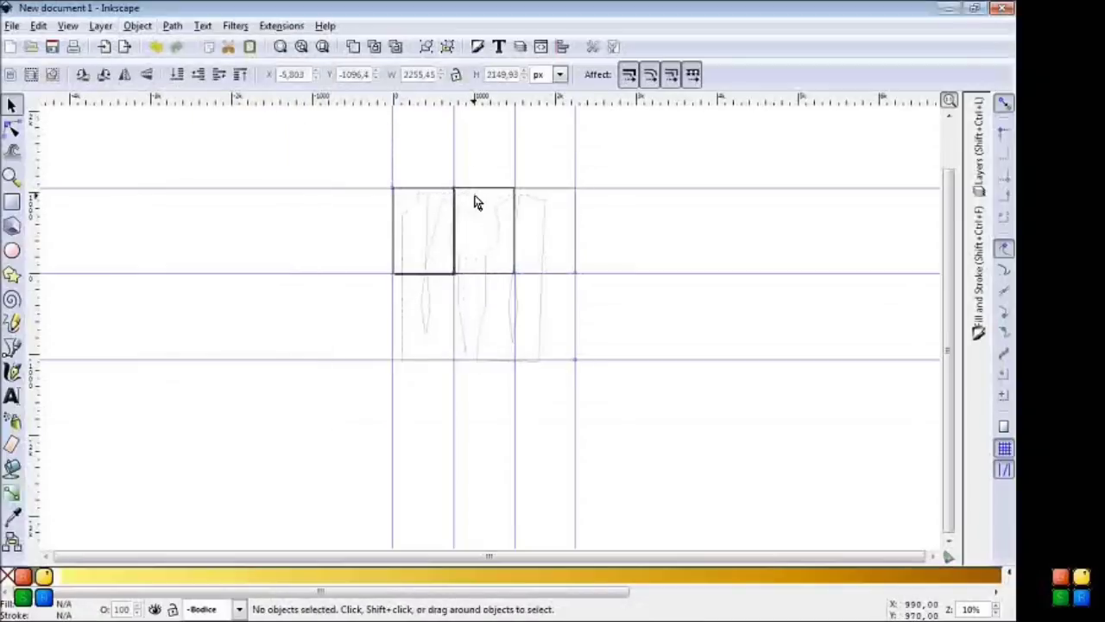
- Move the rectangle to the third tile, clip the pattern to it, and place the slice in the page
{"action": "left_click", "coordinate": [491, 204]}
{"action": "left_click_drag", "start_coordinate": [492, 208], "coordinate": [553, 207]}
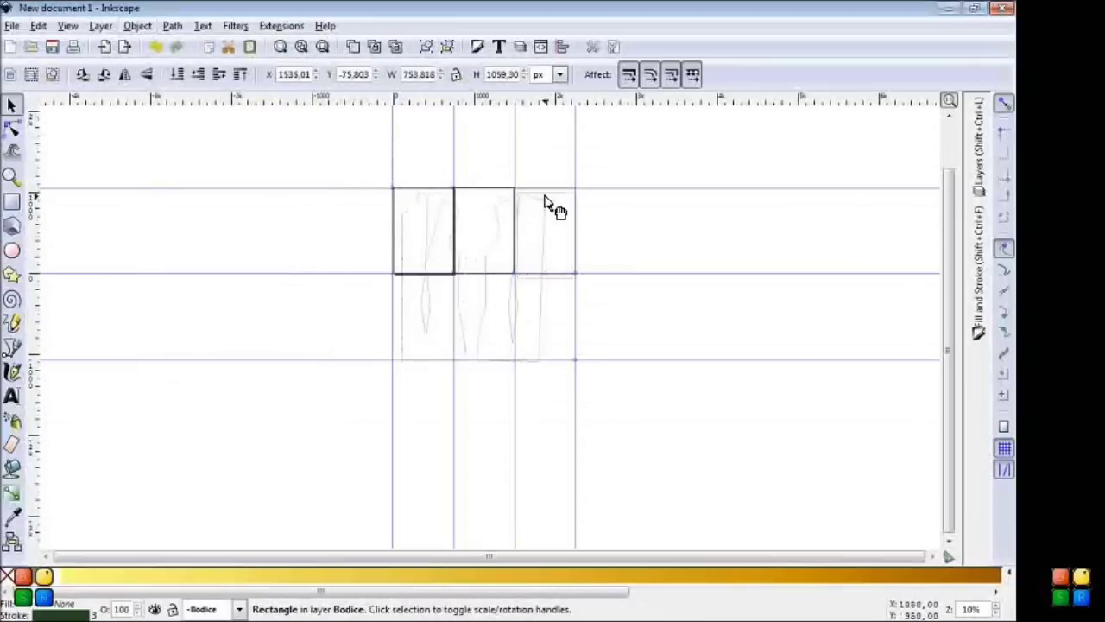
{"action": "key", "text": "ctrl+a"}
{"action": "left_click", "coordinate": [137, 25]}
{"action": "left_click", "coordinate": [348, 138]}
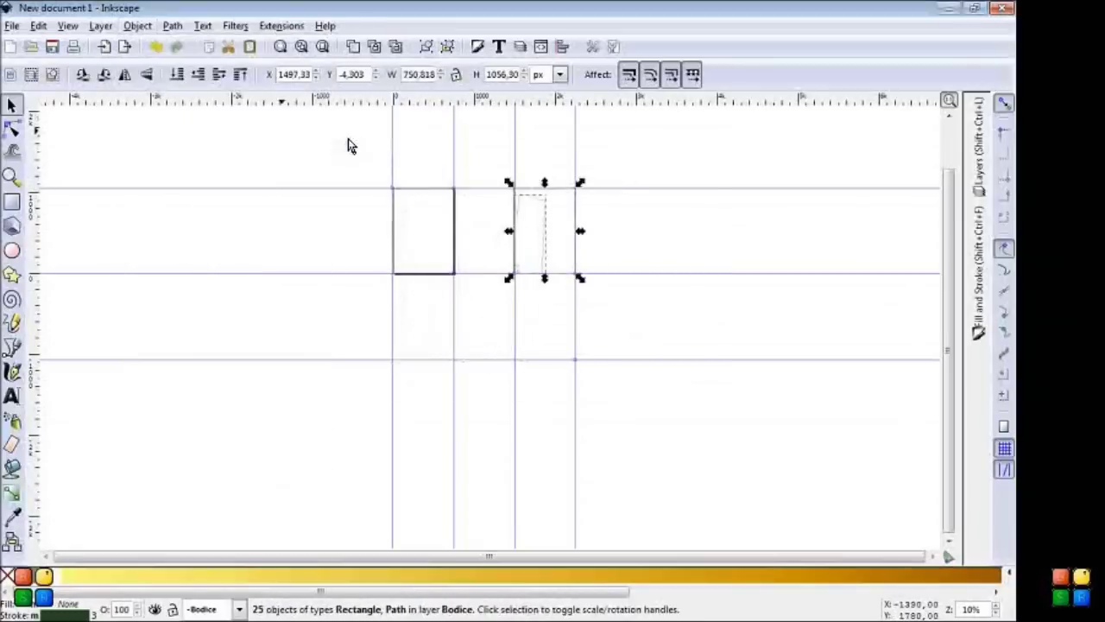
{"action": "key", "text": "Escape"}
{"action": "left_click_drag", "start_coordinate": [418, 209], "coordinate": [429, 217]}
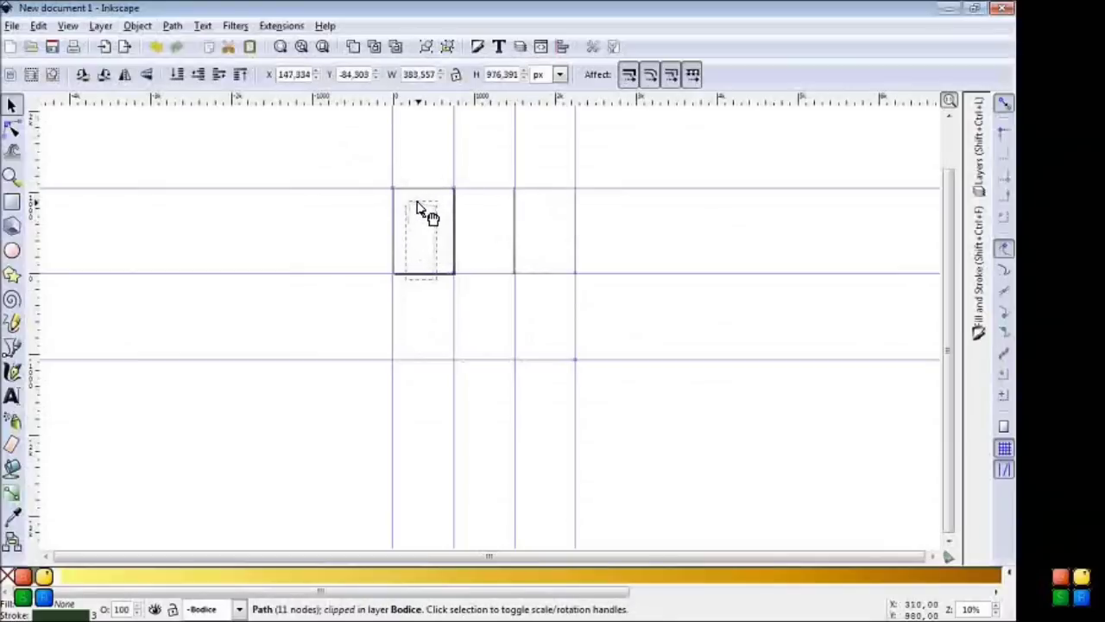
- Export the whole page as 3.png on the Desktop
{"action": "left_click", "coordinate": [38, 25]}
{"action": "left_click", "coordinate": [106, 195]}
{"action": "left_click", "coordinate": [337, 116]}
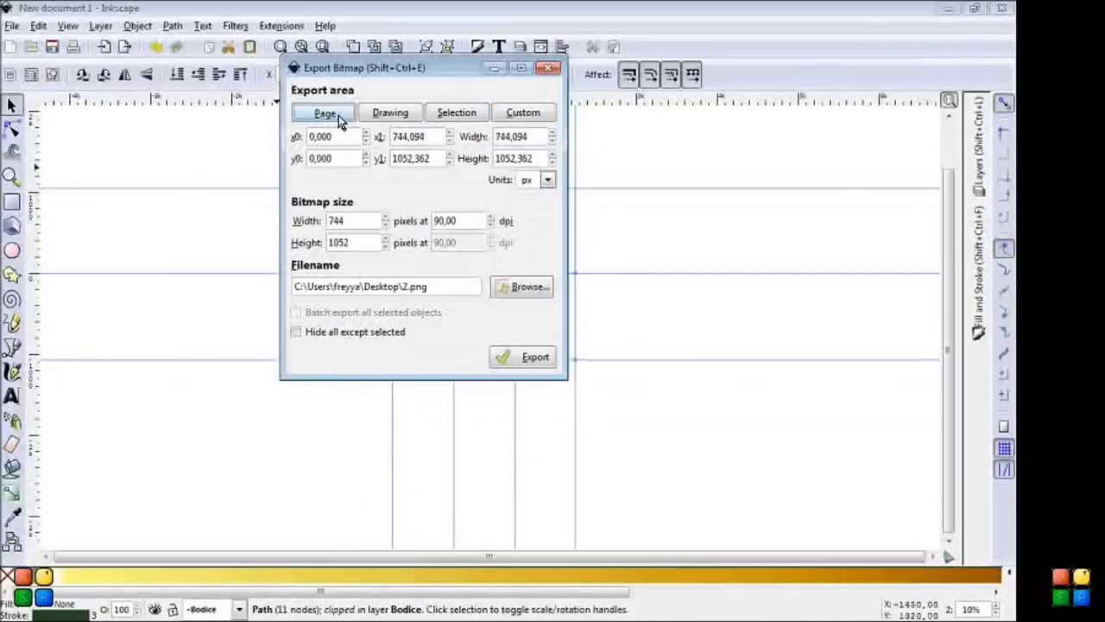
{"action": "left_click", "coordinate": [535, 358]}
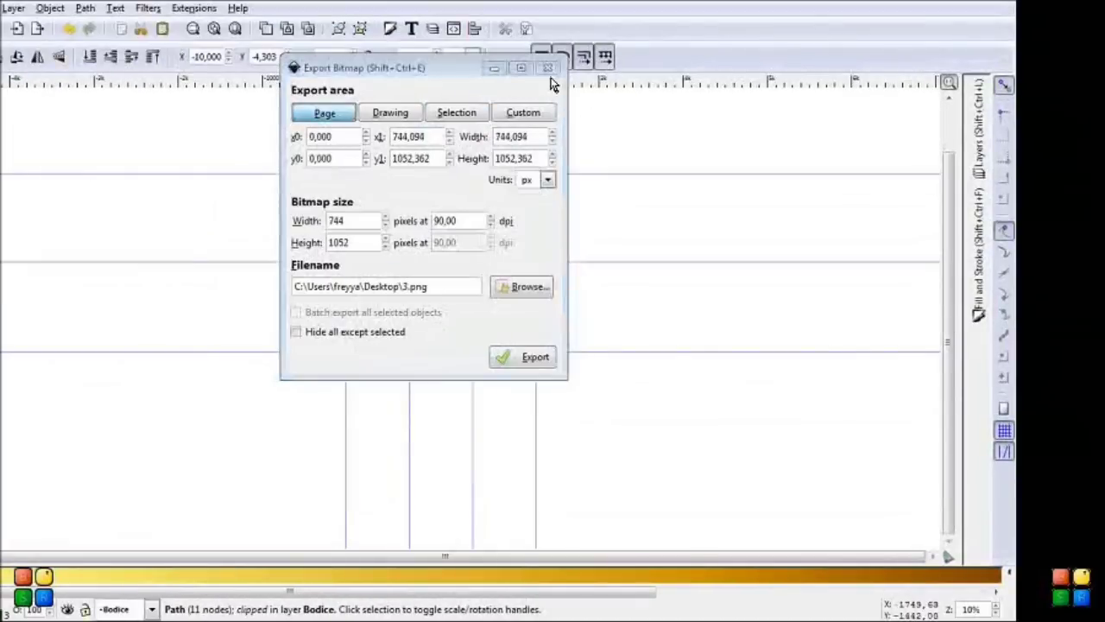
{"action": "left_click", "coordinate": [549, 73]}
{"action": "left_click", "coordinate": [138, 26]}
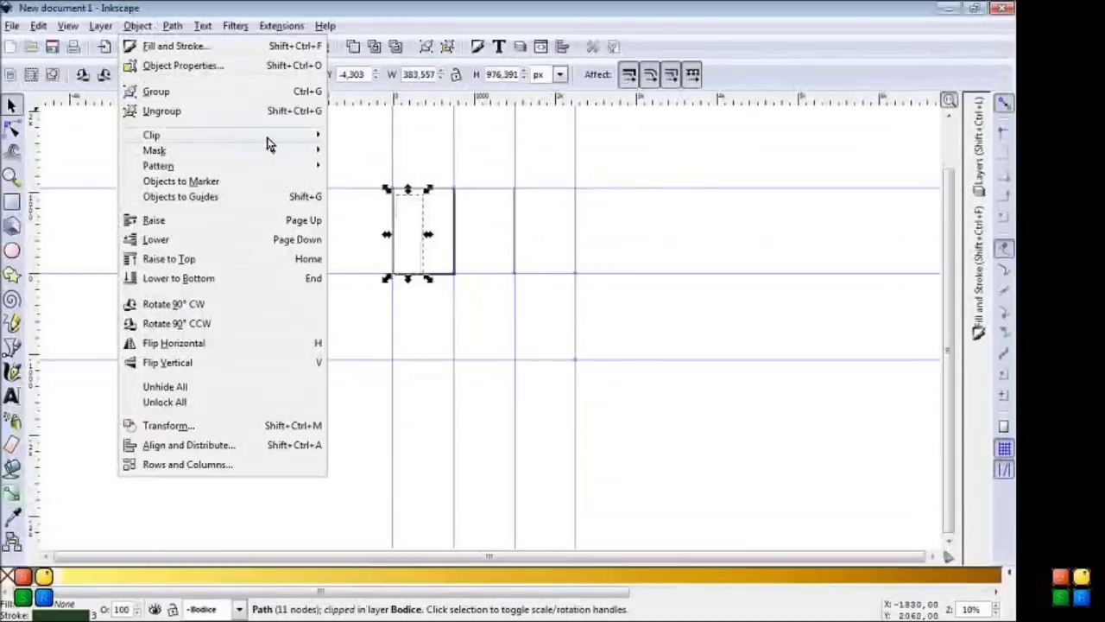
- Undo the clip release and the piece's earlier move to restore the previous state
{"action": "left_click", "coordinate": [369, 159]}
{"action": "left_click", "coordinate": [38, 25]}
{"action": "left_click", "coordinate": [76, 46]}
{"action": "left_click", "coordinate": [38, 26]}
{"action": "left_click", "coordinate": [49, 45]}
{"action": "left_click", "coordinate": [100, 25]}
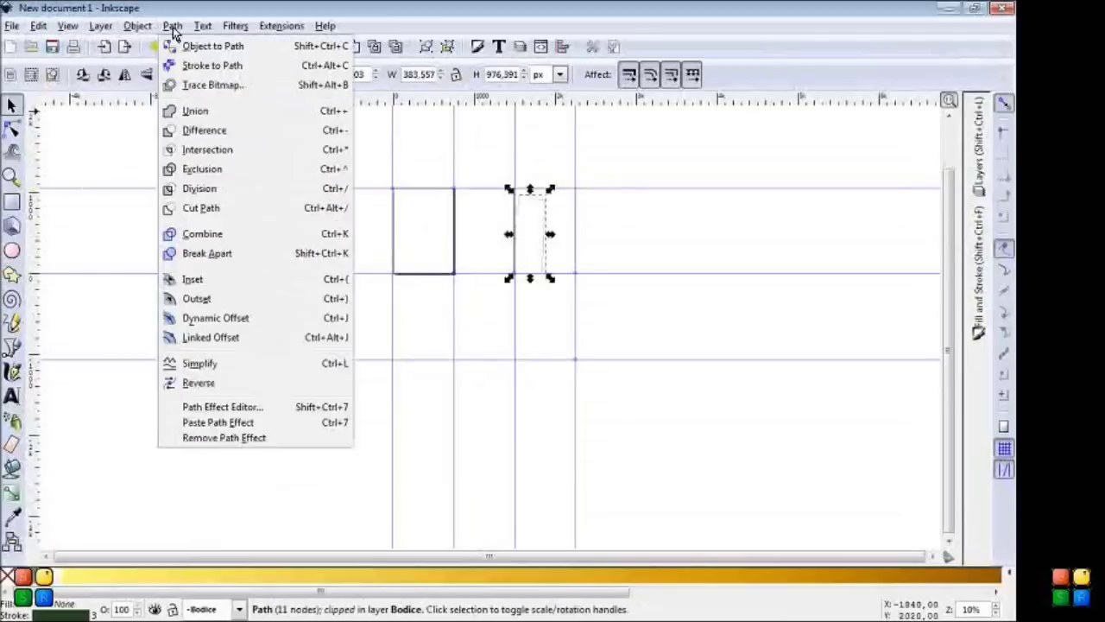
{"action": "left_click", "coordinate": [346, 150]}
{"action": "left_click", "coordinate": [38, 25]}
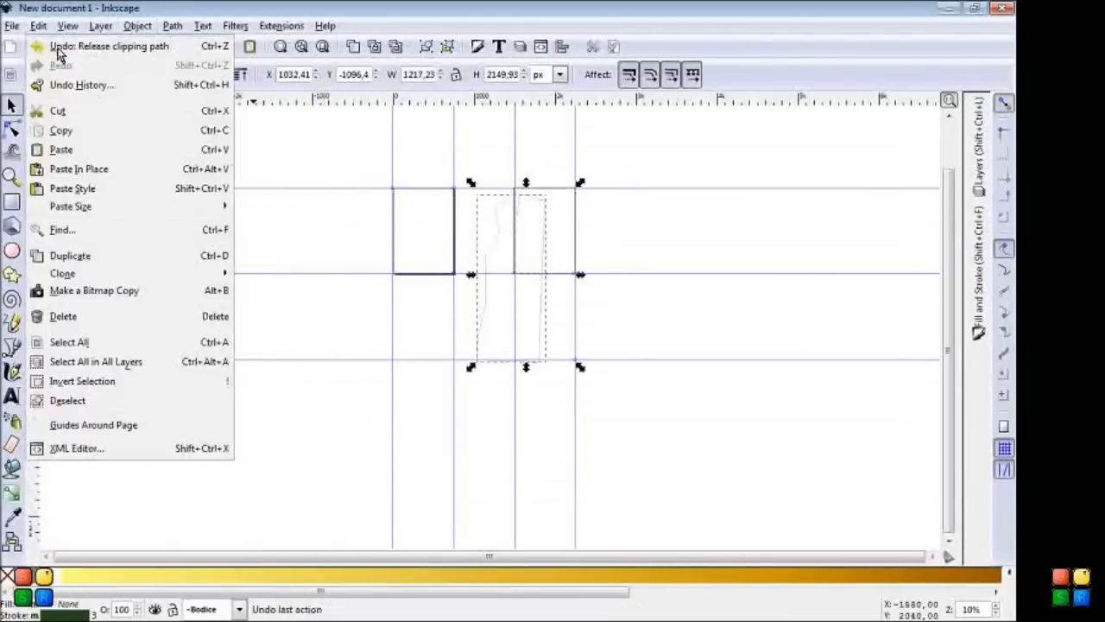
{"action": "left_click", "coordinate": [76, 46]}
{"action": "left_click", "coordinate": [38, 25]}
{"action": "left_click", "coordinate": [323, 311]}
{"action": "left_click", "coordinate": [567, 202]}
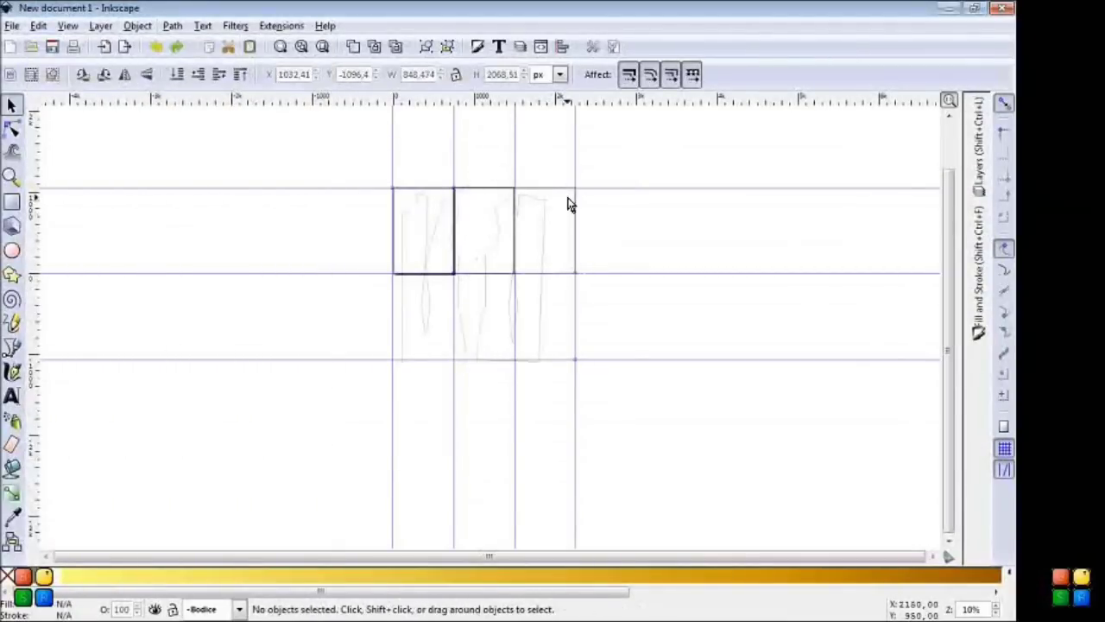
- Clip the pattern to the rectangle over the next section and lift the 750.818 × 1056.30 px slice into the page
{"action": "left_click", "coordinate": [575, 195]}
{"action": "left_click_drag", "start_coordinate": [579, 230], "coordinate": [450, 317]}
{"action": "key", "text": "ctrl+a"}
{"action": "left_click", "coordinate": [137, 25]}
{"action": "left_click", "coordinate": [358, 136]}
{"action": "left_click_drag", "start_coordinate": [436, 317], "coordinate": [436, 238]}
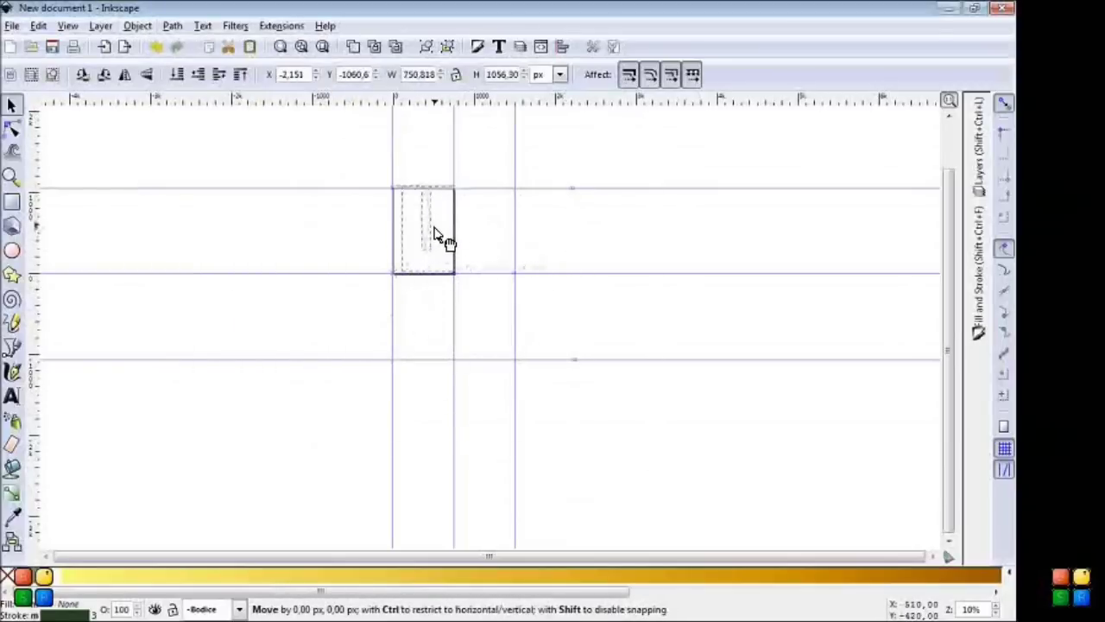
{"action": "key", "text": "z"}
{"action": "left_click_drag", "start_coordinate": [286, 130], "coordinate": [565, 313]}
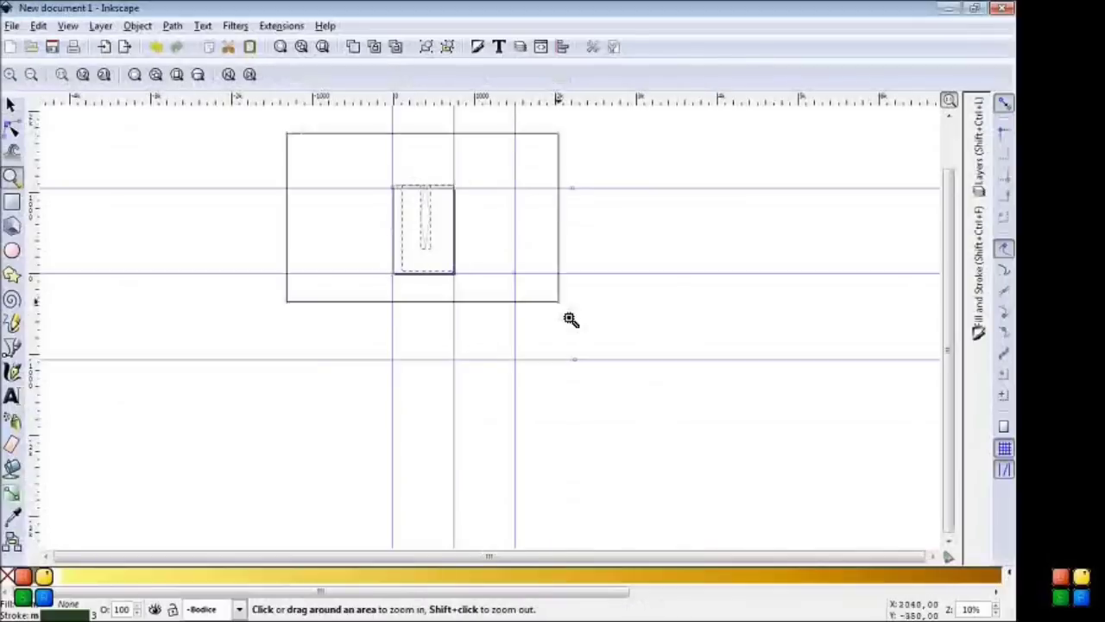
- Snap the clipped slice to the guide corner and export the selection as 4.png, 751 × 1056 px at 90 dpi
{"action": "key", "text": "s"}
{"action": "left_click_drag", "start_coordinate": [481, 254], "coordinate": [480, 259]}
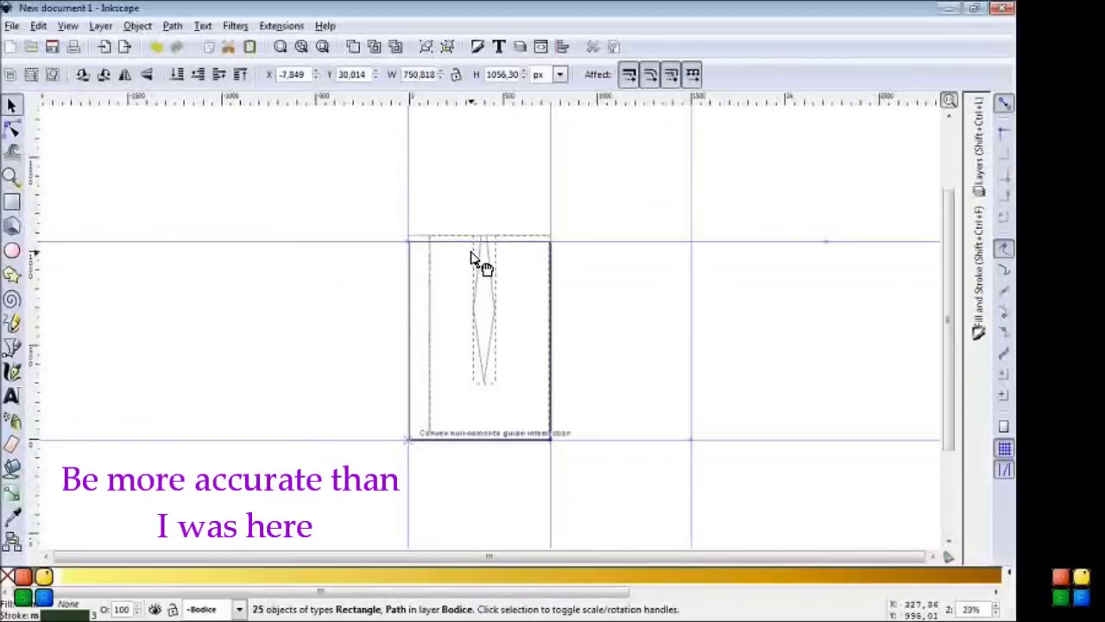
{"action": "left_click_drag", "start_coordinate": [370, 171], "coordinate": [604, 466]}
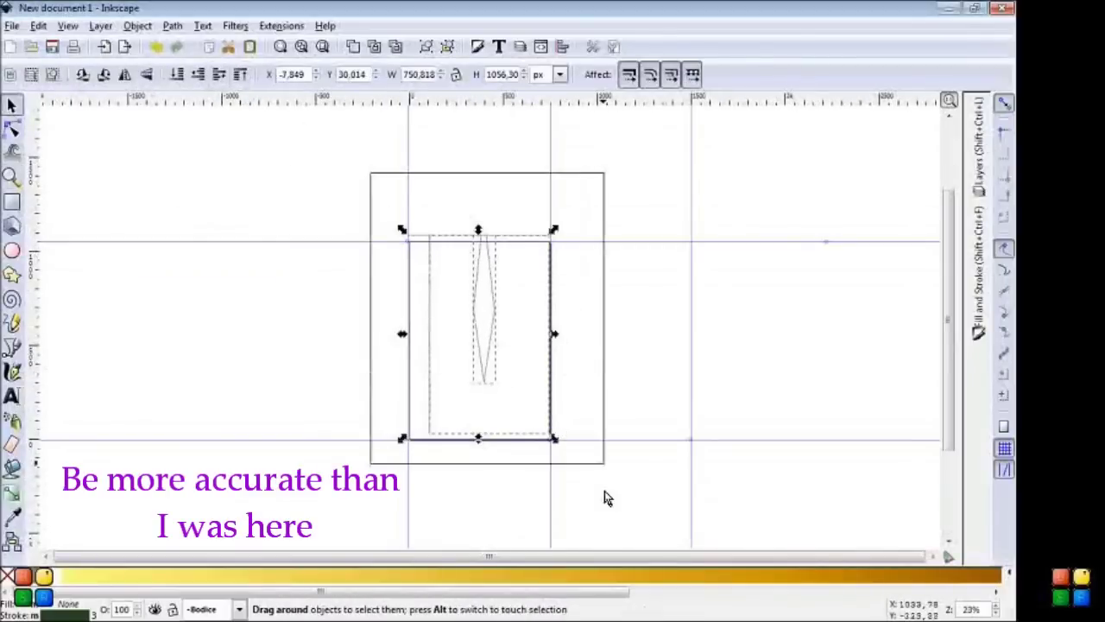
{"action": "left_click", "coordinate": [12, 25]}
{"action": "left_click", "coordinate": [92, 207]}
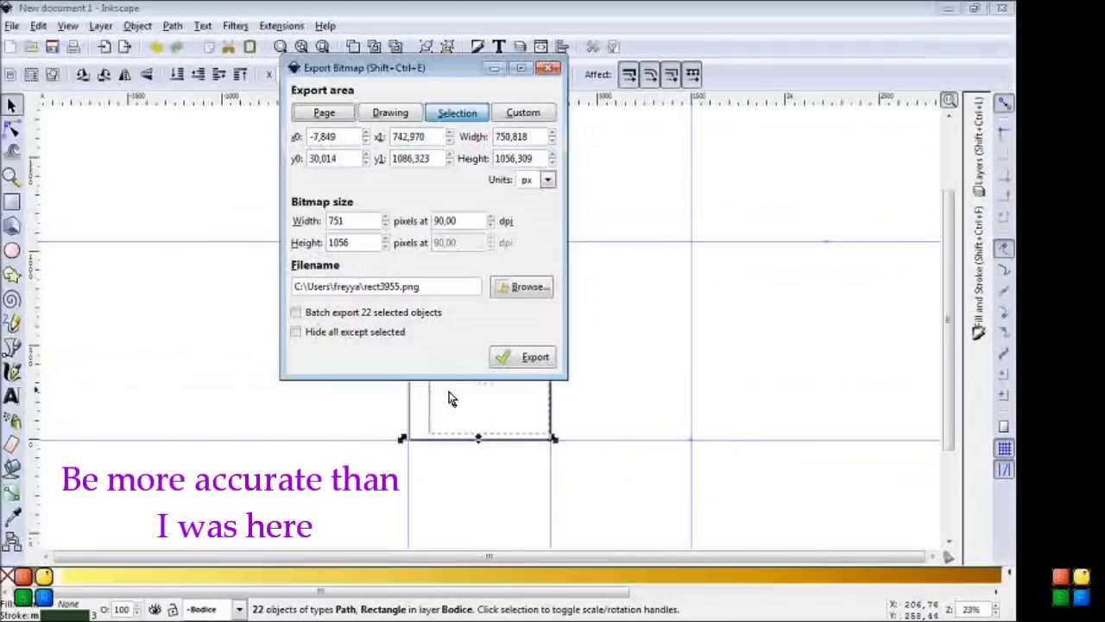
{"action": "left_click", "coordinate": [523, 356]}
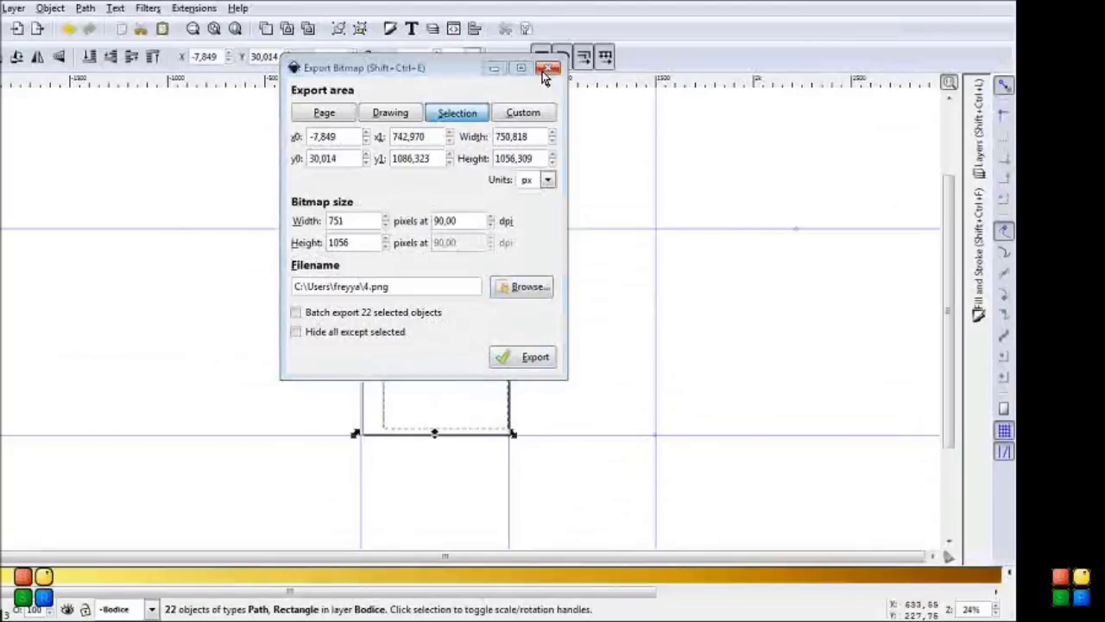
{"action": "left_click", "coordinate": [549, 69]}
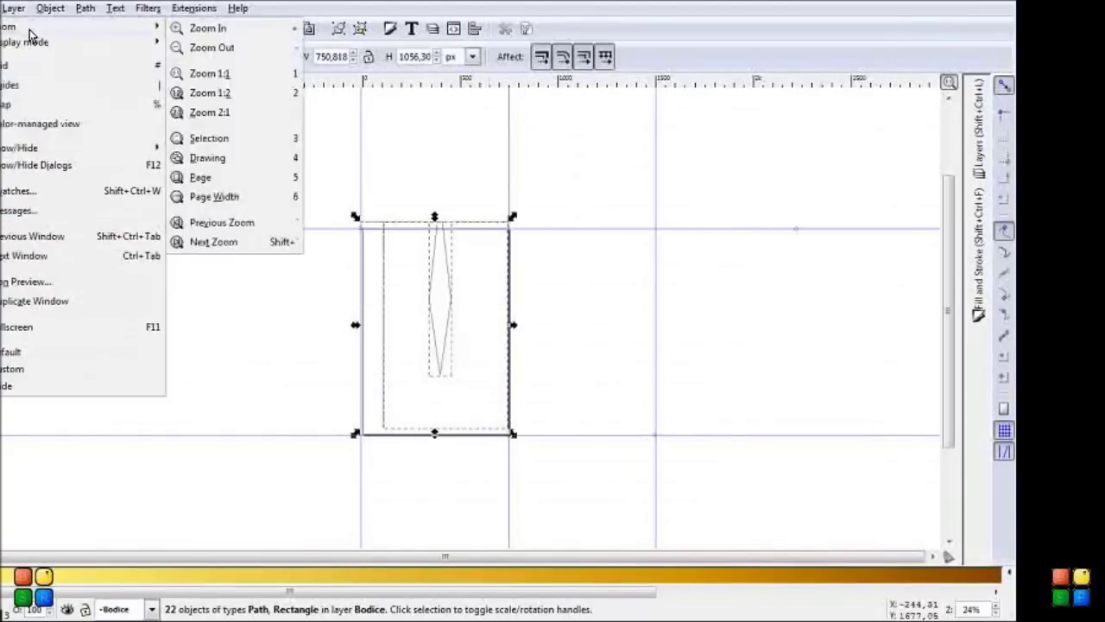
- Undo the previous move and clip release to restore the tile layout
{"action": "left_click", "coordinate": [26, 24]}
{"action": "left_click", "coordinate": [71, 7]}
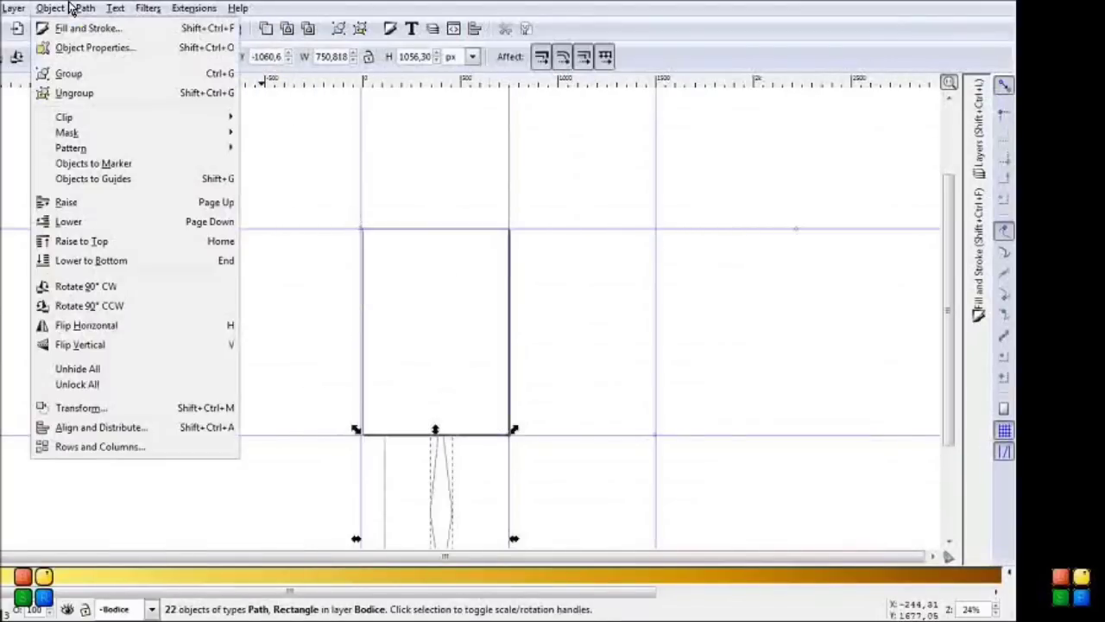
{"action": "left_click", "coordinate": [285, 134]}
{"action": "key", "text": "alt+e"}
{"action": "key", "text": "Return"}
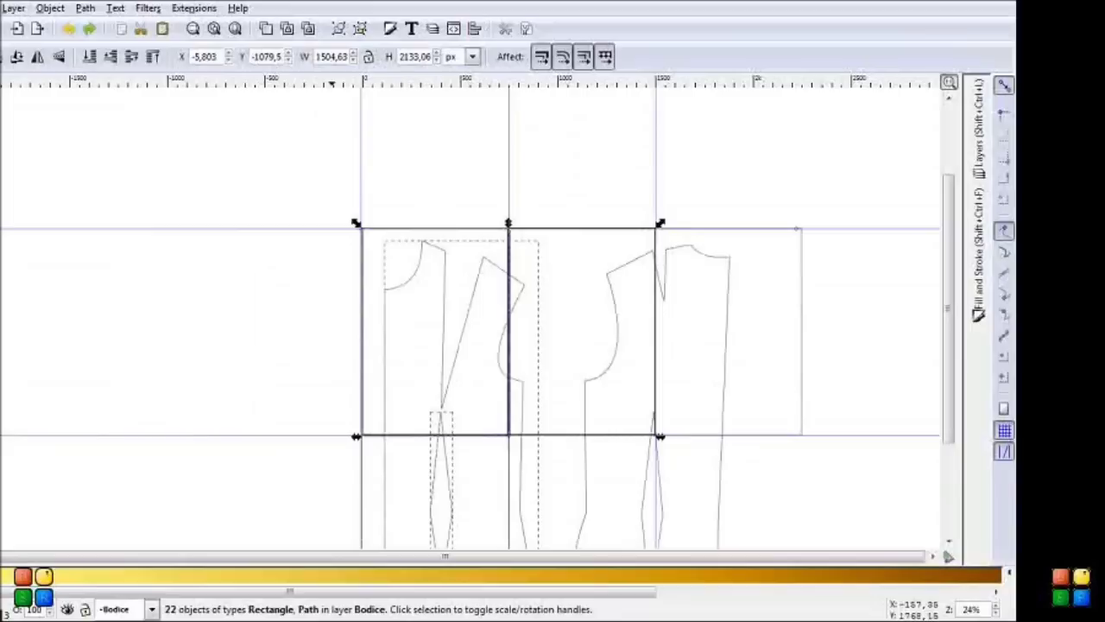
{"action": "key", "text": "ctrl+z"}
- Select the middle tile rectangle and extend its bottom edge slightly downward
{"action": "left_click", "coordinate": [371, 389]}
{"action": "left_click", "coordinate": [370, 299]}
{"action": "left_click", "coordinate": [370, 306]}
{"action": "left_click", "coordinate": [375, 311]}
{"action": "left_click", "coordinate": [365, 302]}
{"action": "left_click", "coordinate": [365, 301]}
{"action": "left_click", "coordinate": [518, 303]}
{"action": "left_click_drag", "start_coordinate": [620, 502], "coordinate": [621, 506]}
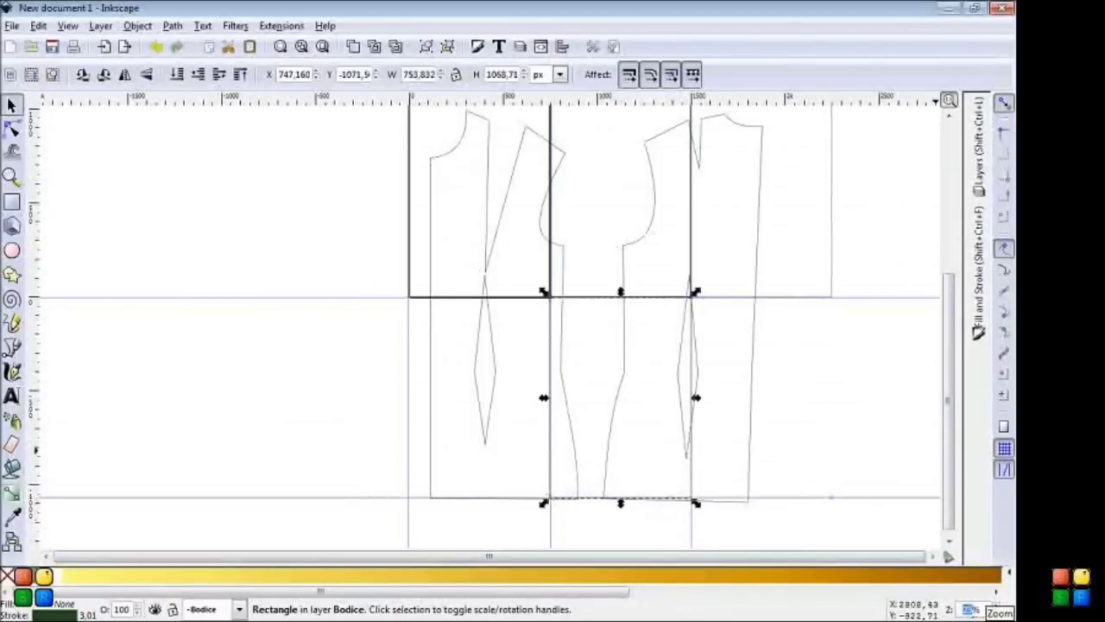
{"action": "key", "text": "minus"}
{"action": "key", "text": "minus"}
- Clip the pattern to the middle rectangle and move the 750.818 × 1065.69 px slice into the page
{"action": "key", "text": "ctrl+a"}
{"action": "left_click", "coordinate": [137, 25]}
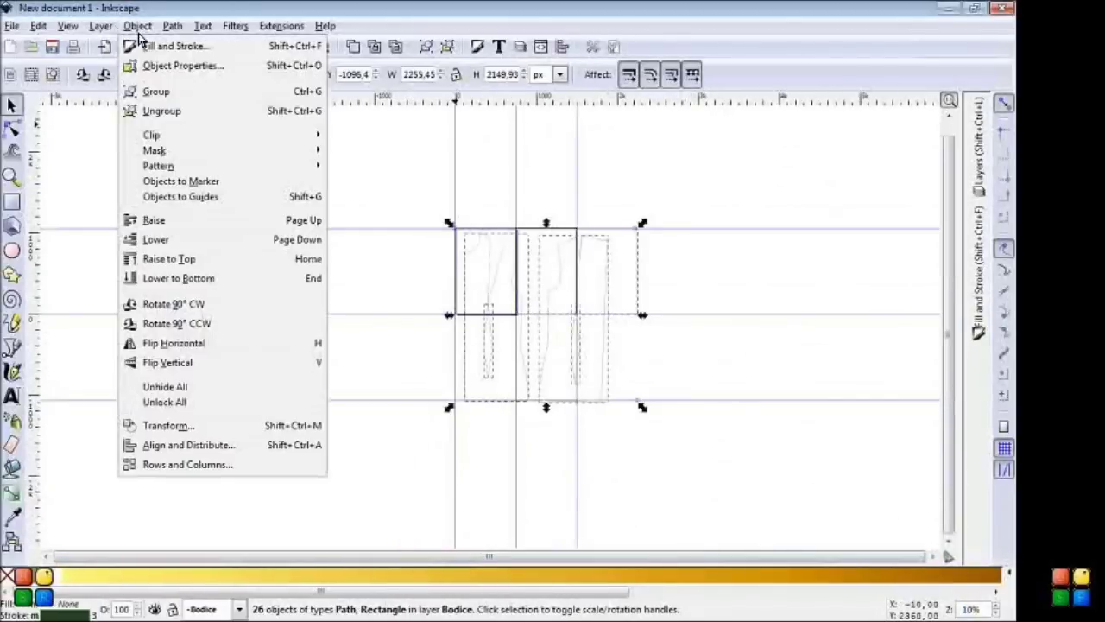
{"action": "left_click", "coordinate": [359, 135]}
{"action": "left_click", "coordinate": [558, 345]}
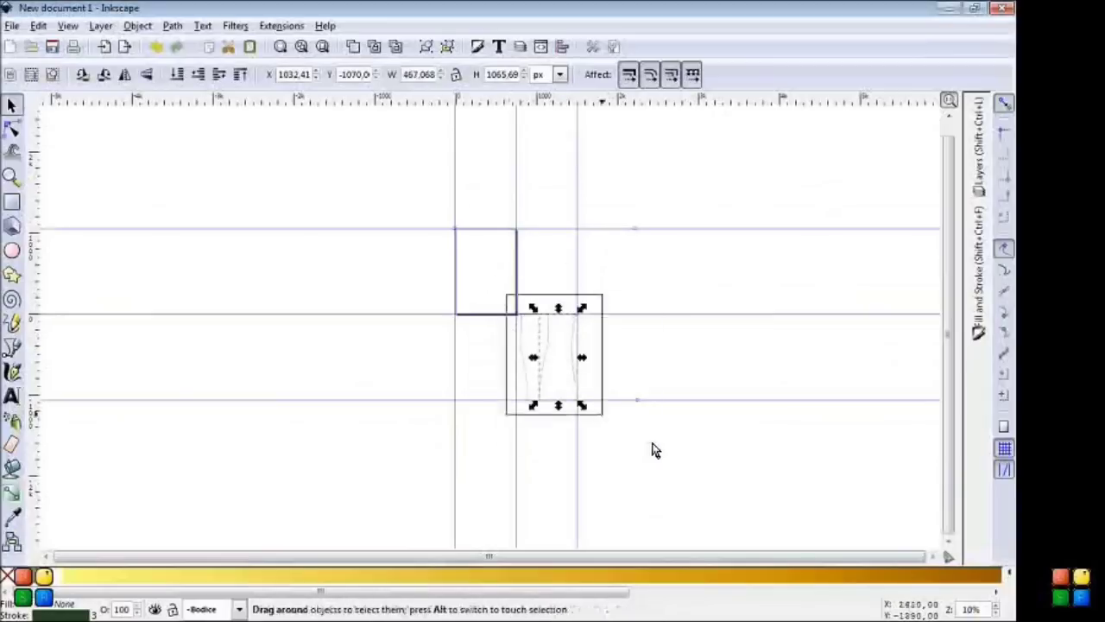
{"action": "left_click_drag", "start_coordinate": [558, 346], "coordinate": [497, 259]}
- Export the whole page as a PNG of the fifth bodice slice
{"action": "left_click", "coordinate": [12, 25]}
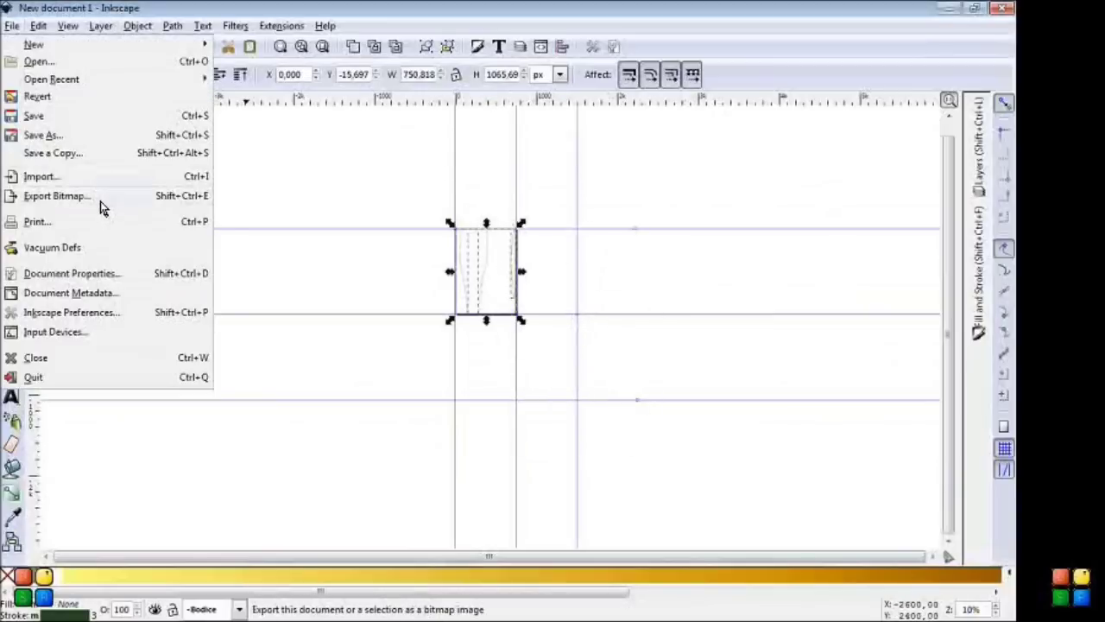
{"action": "left_click", "coordinate": [95, 193]}
{"action": "left_click", "coordinate": [324, 113]}
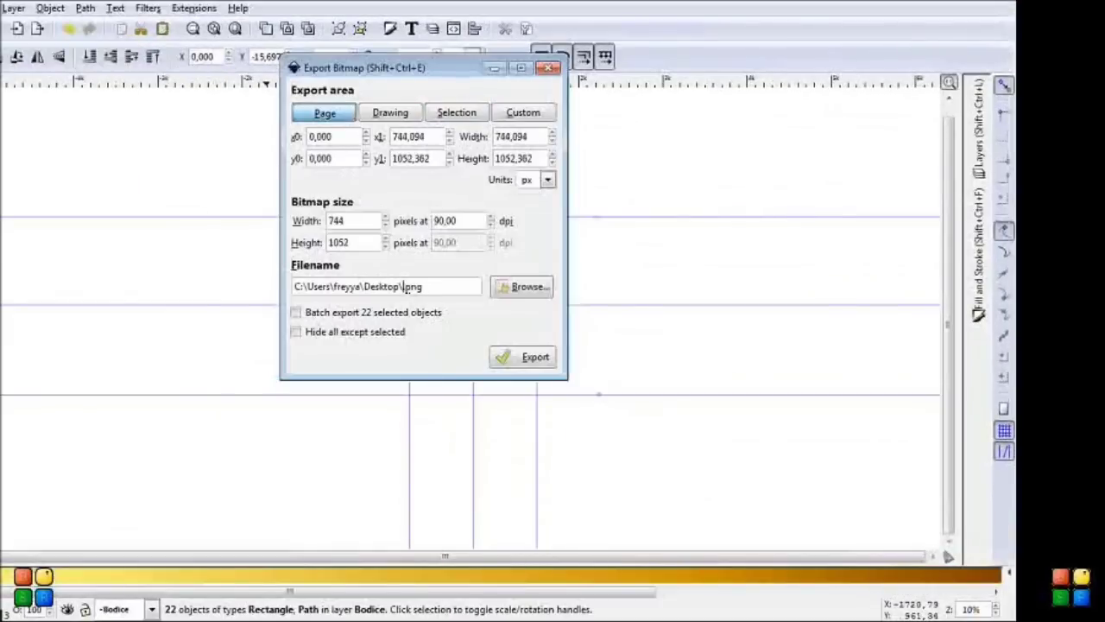
{"action": "left_click", "coordinate": [529, 356]}
{"action": "left_click", "coordinate": [548, 68]}
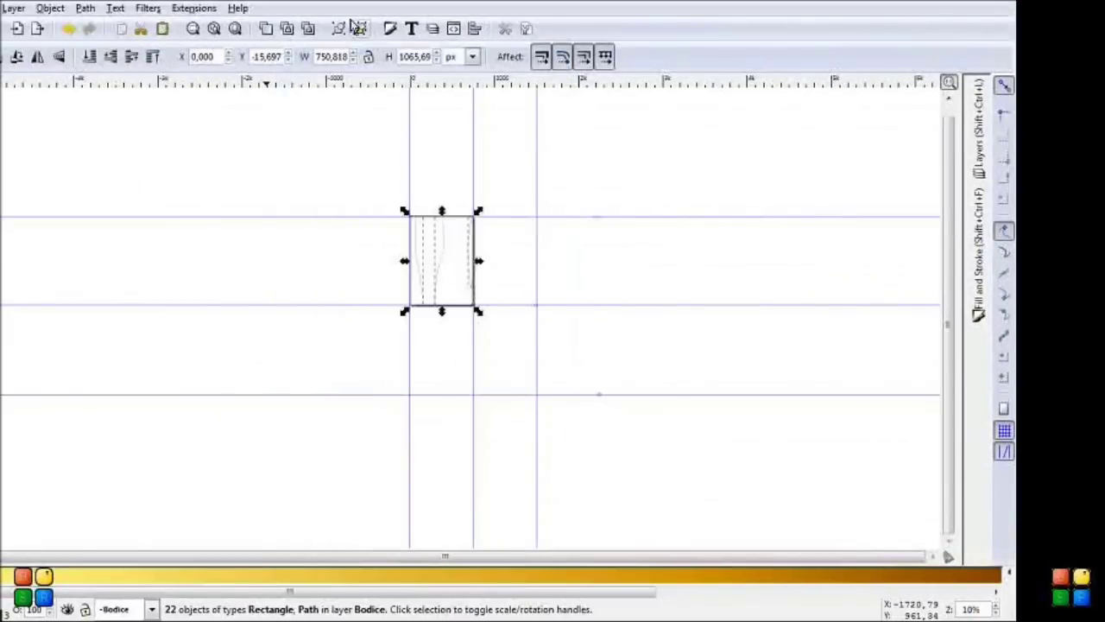
- Undo the last clip and move, and zoom in on the lower tiles
{"action": "left_click", "coordinate": [12, 8]}
{"action": "key", "text": "ctrl+z"}
{"action": "key", "text": "Escape"}
{"action": "key", "text": "ctrl+z"}
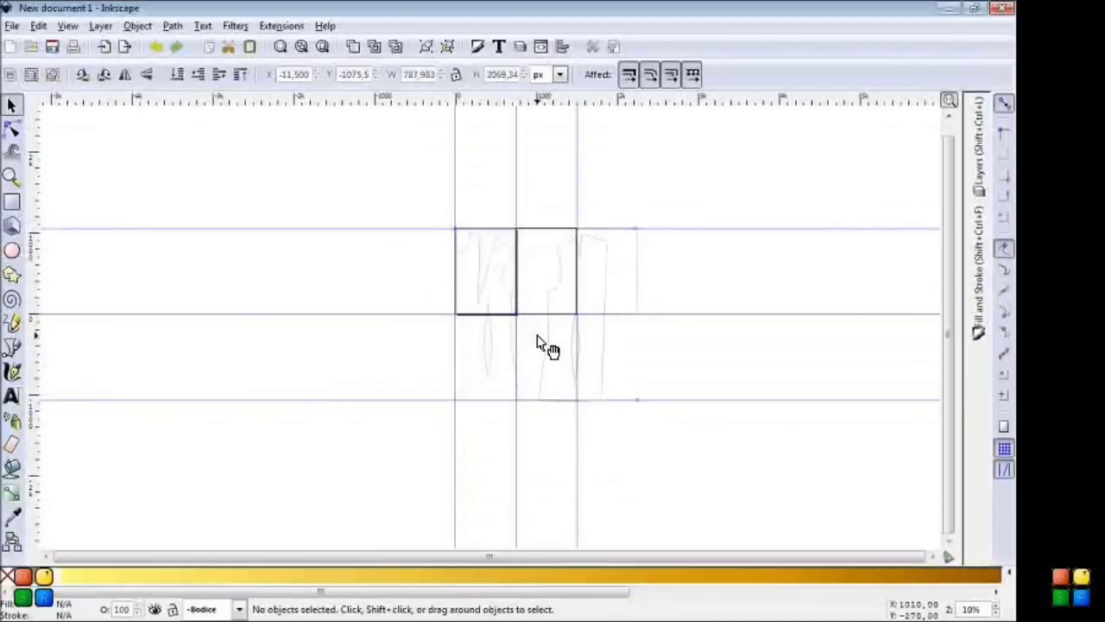
{"action": "left_click", "coordinate": [13, 176]}
{"action": "left_click", "coordinate": [449, 276]}
{"action": "key", "text": "F1"}
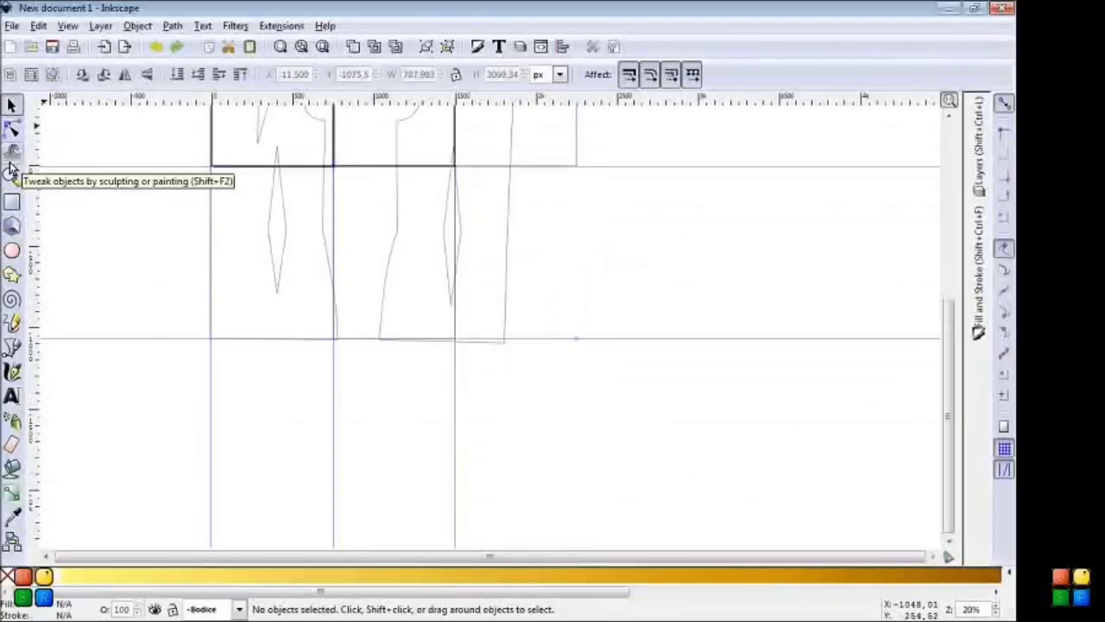
- Draw a new tile rectangle over the right-hand pieces, then remove it again
{"action": "left_click", "coordinate": [12, 201]}
{"action": "mouse_move", "coordinate": [456, 166]}
{"action": "left_mouse_down"}
{"action": "mouse_move", "coordinate": [553, 337]}
{"action": "mouse_move", "coordinate": [577, 337]}
{"action": "left_mouse_up"}
{"action": "key", "text": "F1"}
{"action": "left_click", "coordinate": [380, 335]}
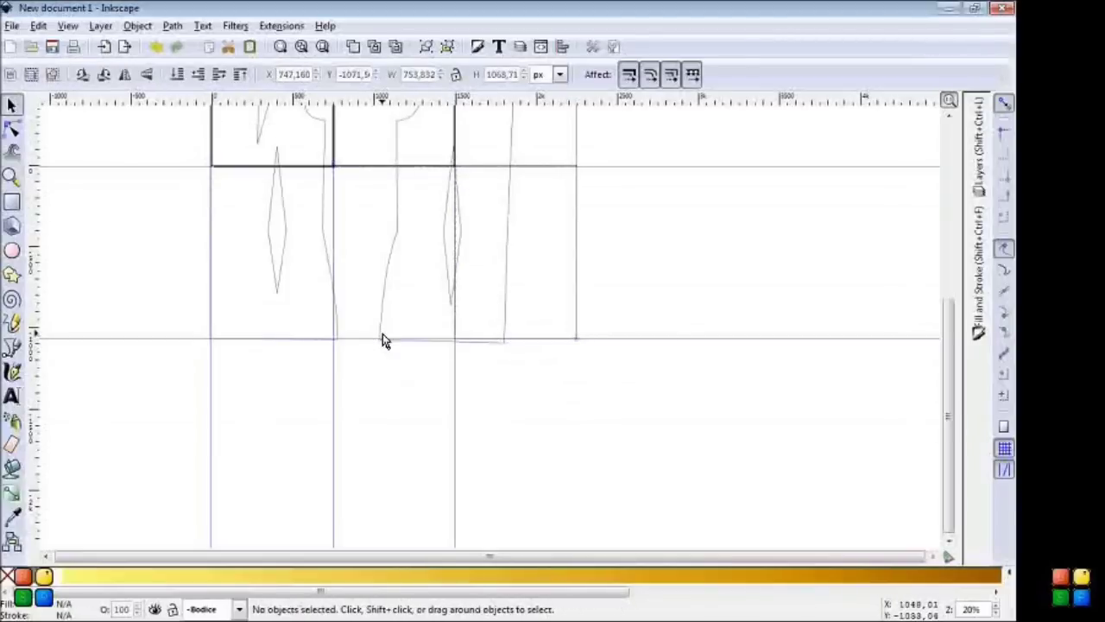
{"action": "left_click", "coordinate": [38, 25]}
{"action": "left_click", "coordinate": [52, 39]}
{"action": "left_click", "coordinate": [338, 337]}
{"action": "left_click", "coordinate": [415, 294]}
- Shift the middle tile rectangle right over the last pieces and export the page as 5.png
{"action": "left_click", "coordinate": [380, 238]}
{"action": "key", "text": "Escape"}
{"action": "left_click", "coordinate": [346, 180]}
{"action": "left_click_drag", "start_coordinate": [346, 180], "coordinate": [464, 177]}
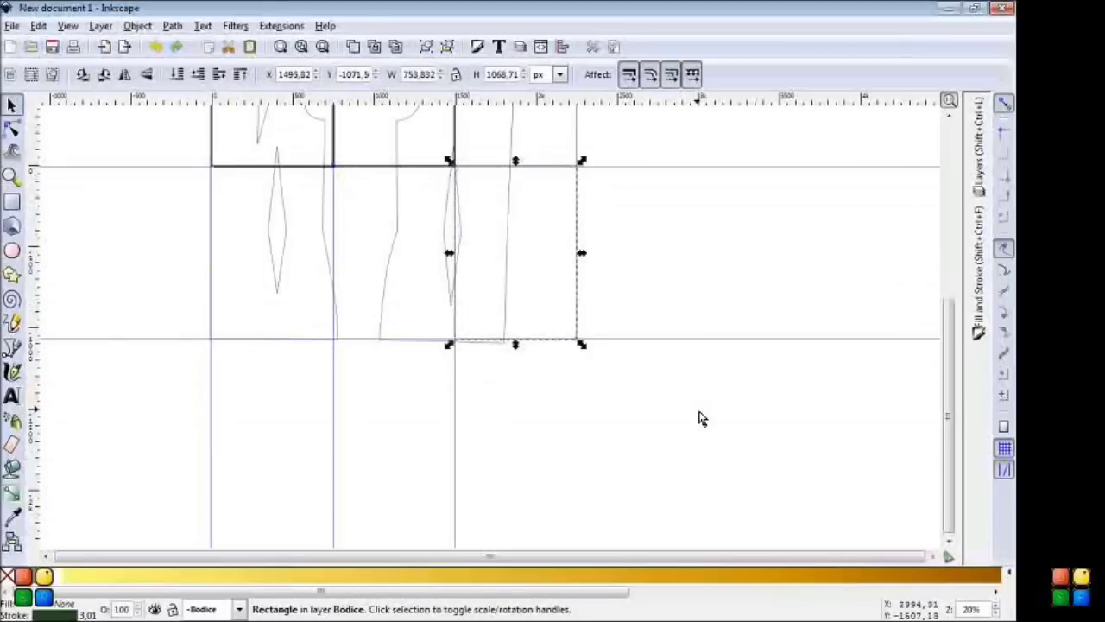
{"action": "left_click_drag", "start_coordinate": [713, 421], "coordinate": [185, 136]}
{"action": "left_click", "coordinate": [13, 25]}
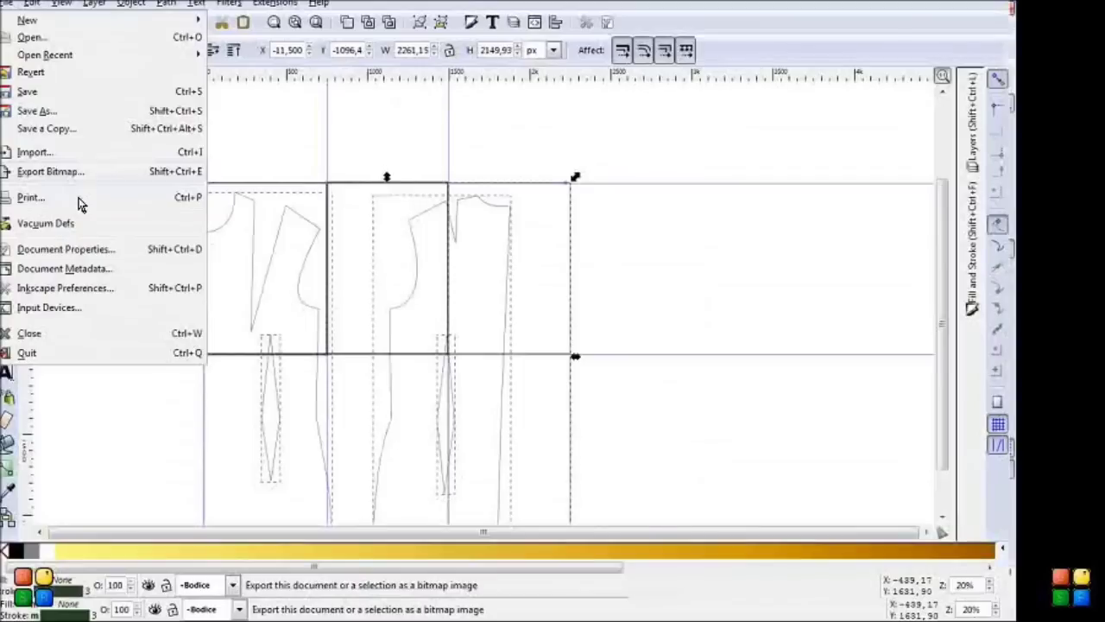
{"action": "left_click", "coordinate": [50, 171]}
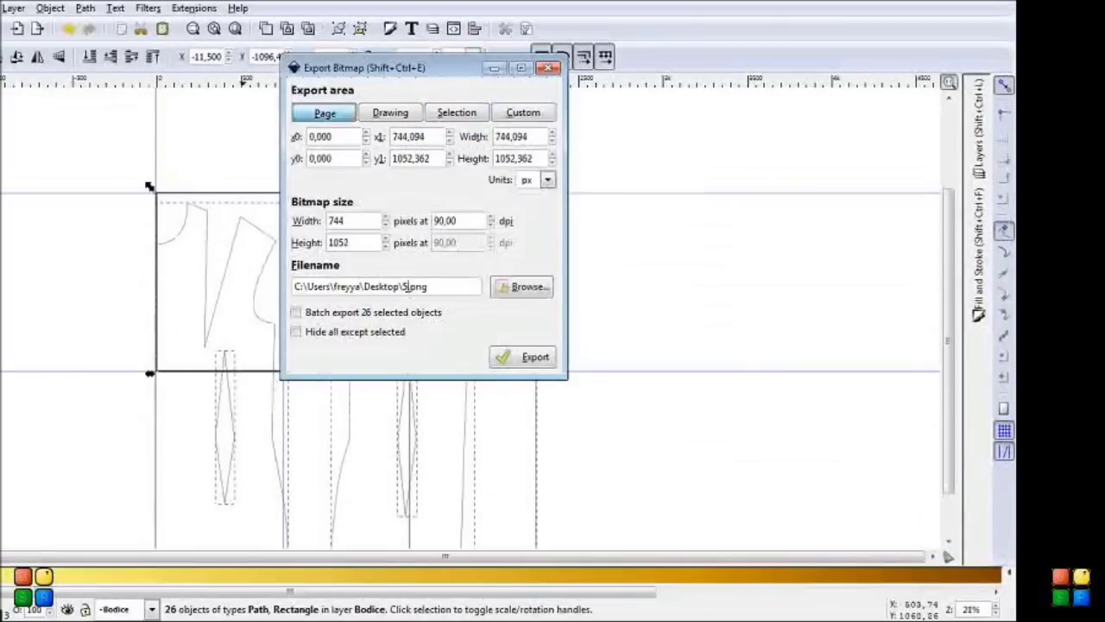
{"action": "left_click", "coordinate": [515, 359]}
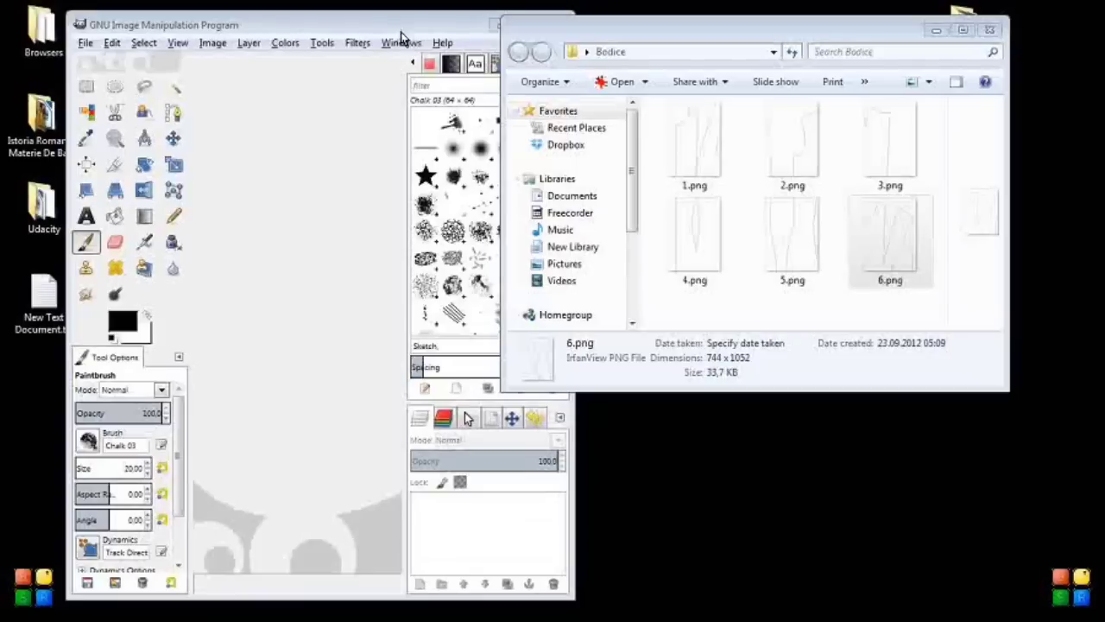
- Open 1.png in GIMP and add a white-filled layer beneath it
{"action": "mouse_move", "coordinate": [669, 183]}
{"action": "left_mouse_down"}
{"action": "mouse_move", "coordinate": [319, 296]}
{"action": "mouse_move", "coordinate": [333, 379]}
{"action": "left_mouse_up"}
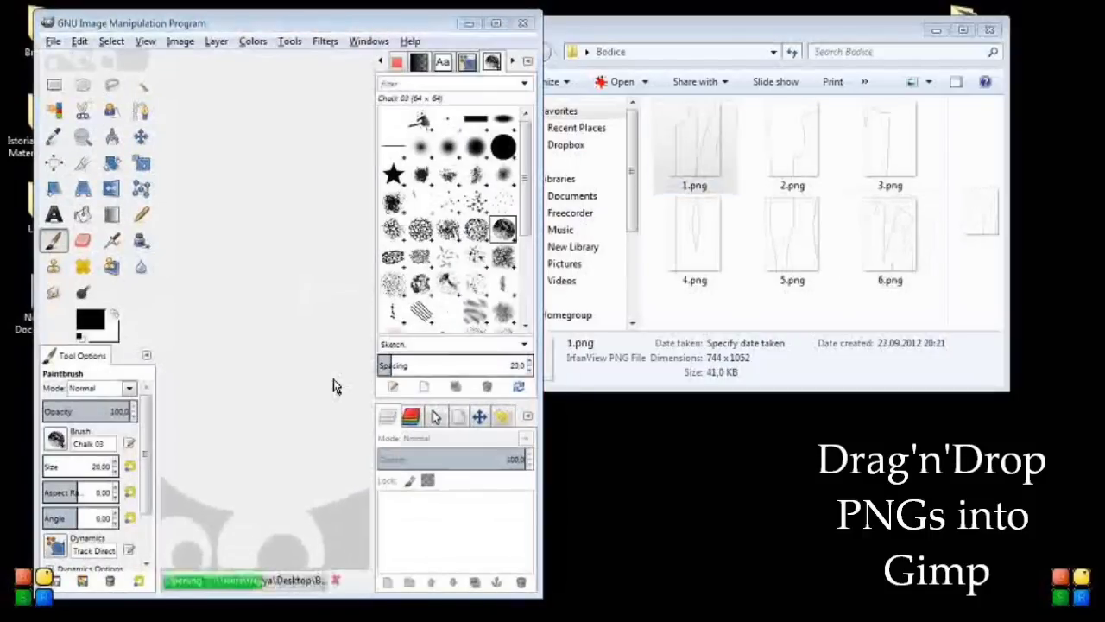
{"action": "left_click", "coordinate": [508, 585]}
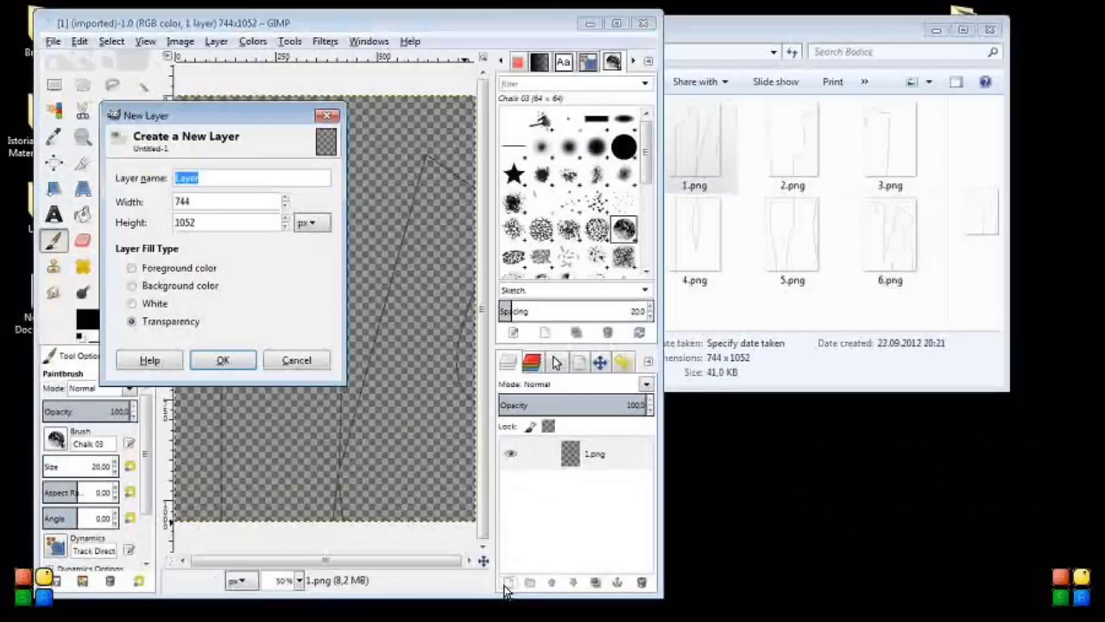
{"action": "key", "text": "Return"}
{"action": "mouse_move", "coordinate": [528, 453]}
{"action": "left_mouse_down"}
{"action": "mouse_move", "coordinate": [581, 525]}
{"action": "mouse_move", "coordinate": [571, 500]}
{"action": "left_mouse_up"}
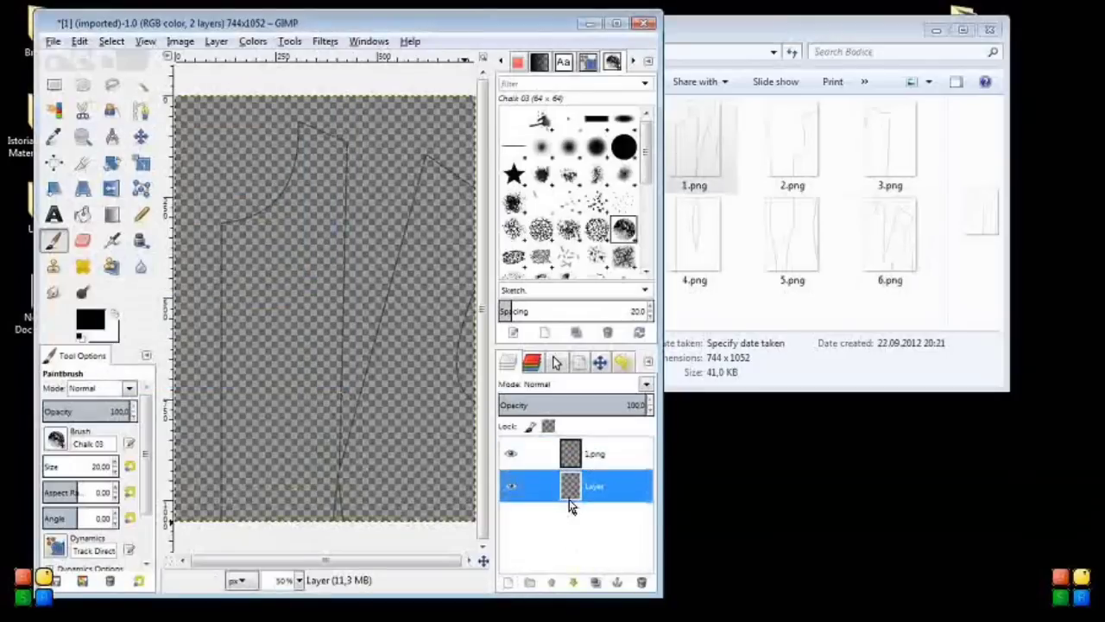
{"action": "left_click", "coordinate": [83, 214]}
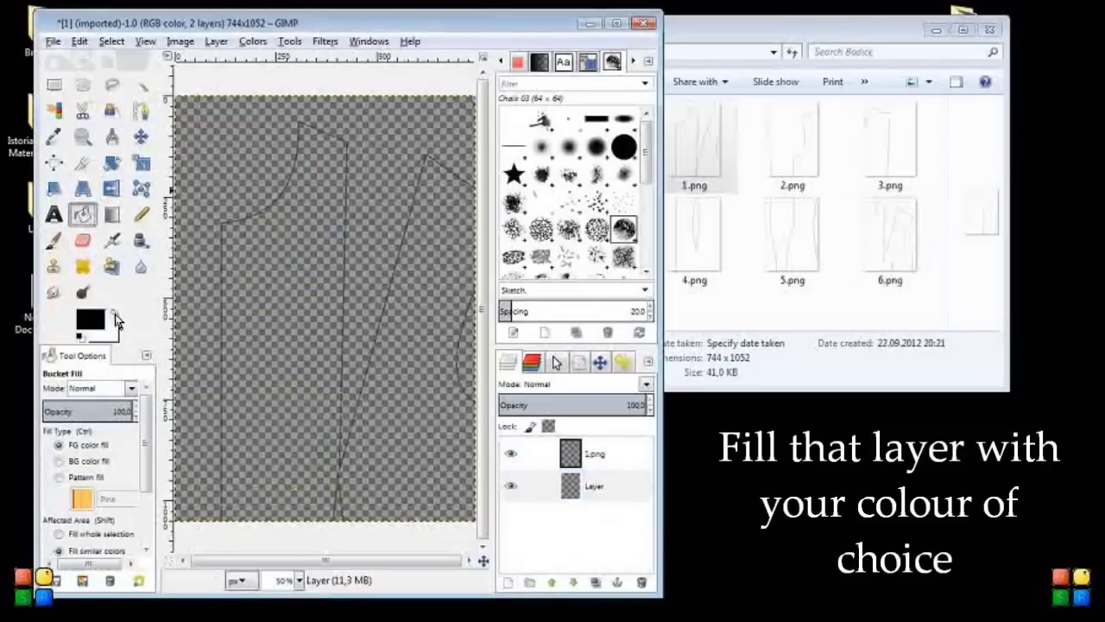
{"action": "left_click", "coordinate": [113, 315]}
{"action": "left_click", "coordinate": [294, 344]}
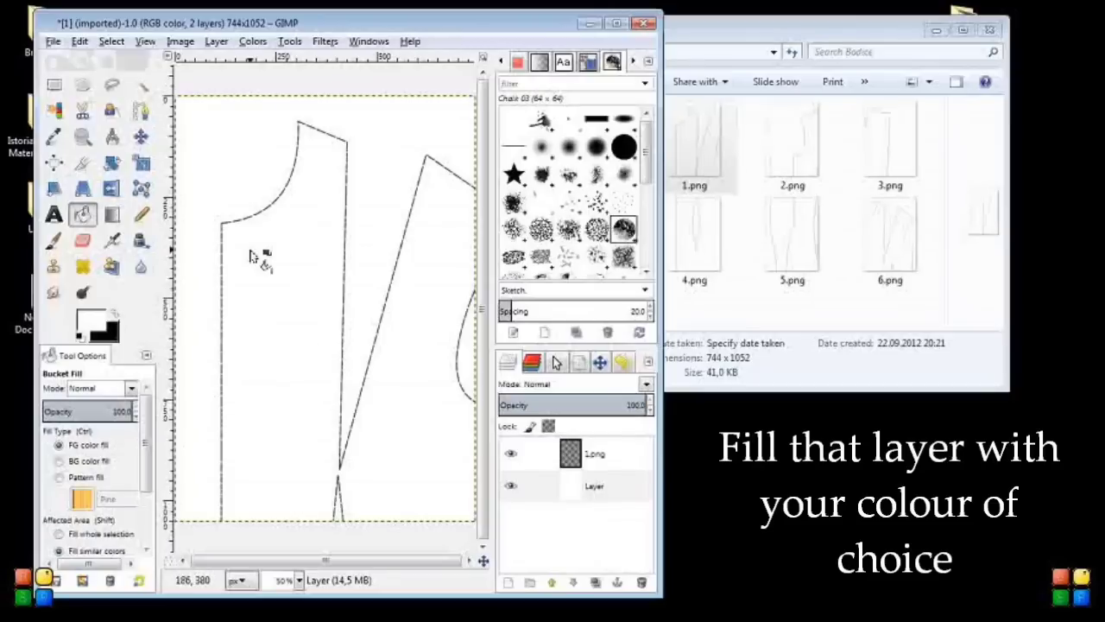
- Export the image as 1.jpg into the Bodice folder, adjusting the JPEG quality slider
{"action": "left_click", "coordinate": [54, 41]}
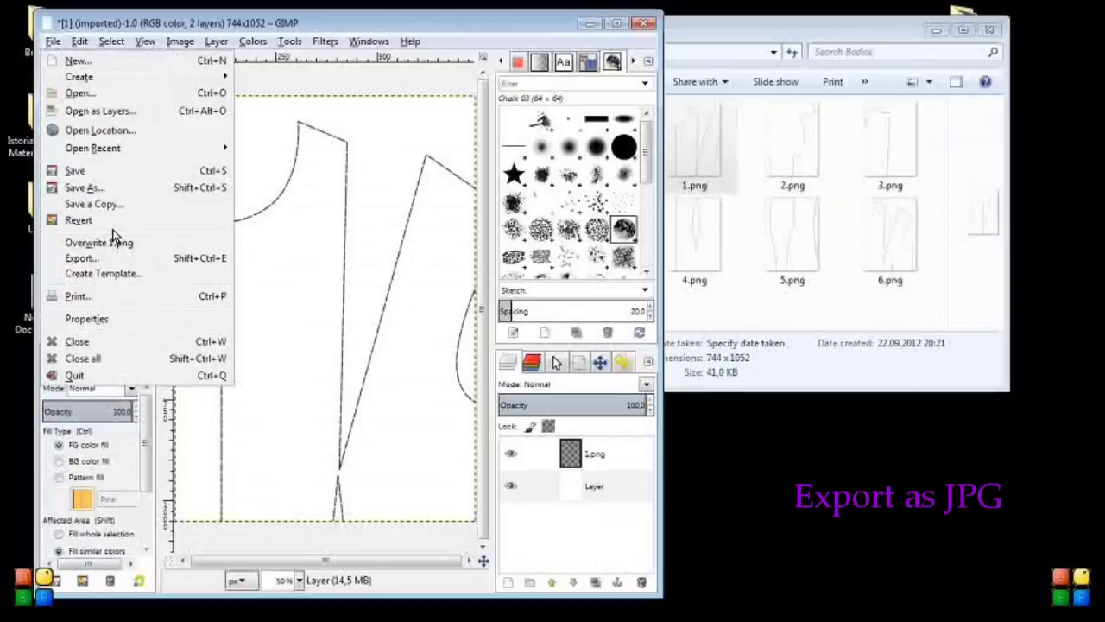
{"action": "left_click", "coordinate": [120, 259]}
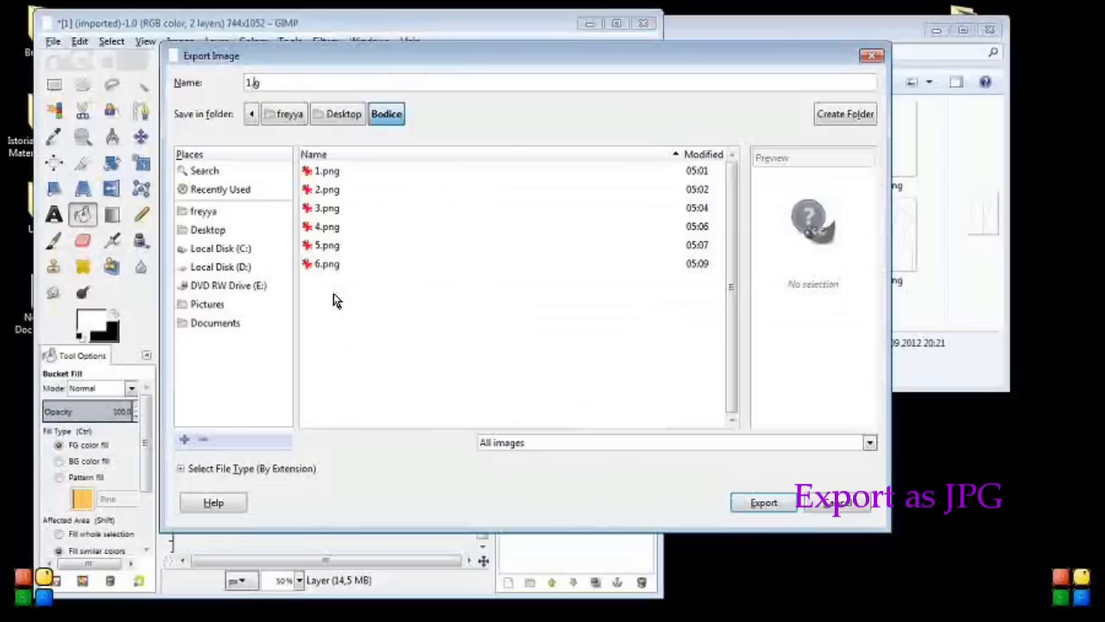
{"action": "key", "text": "BackSpace"}
{"action": "key", "text": "BackSpace"}
{"action": "key", "text": "BackSpace"}
{"action": "type", "text": ".jp"}
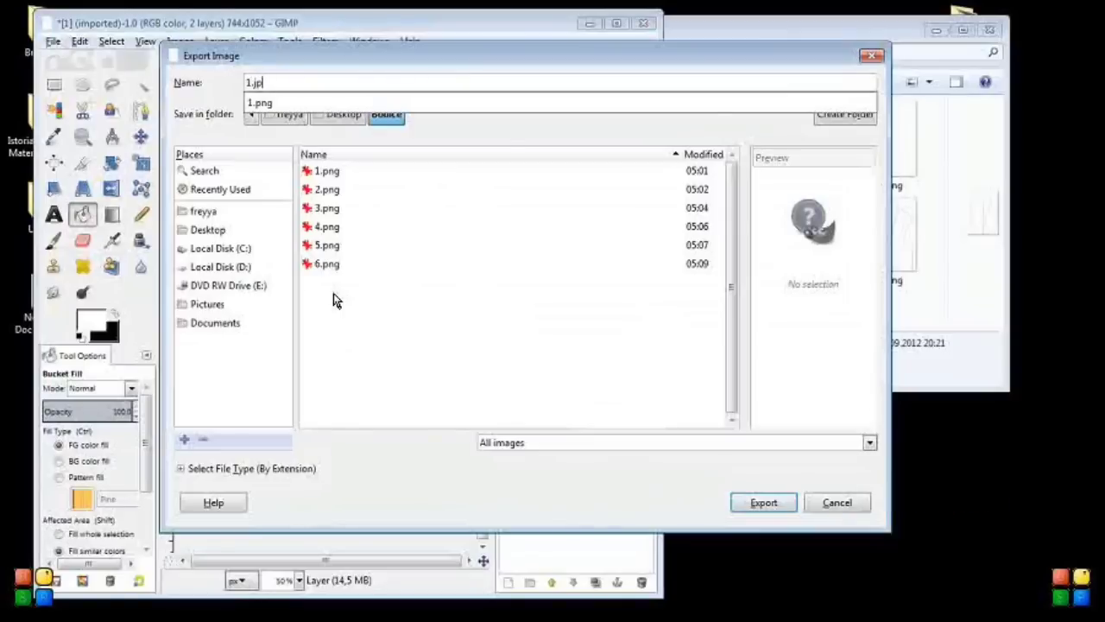
{"action": "key", "text": "Return"}
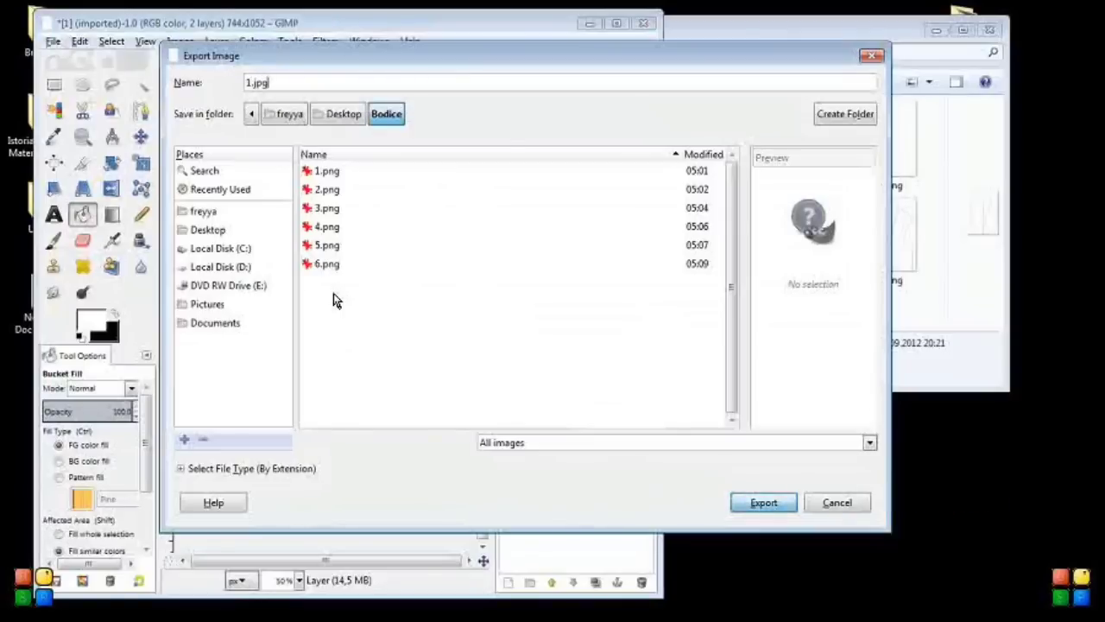
{"action": "left_click_drag", "start_coordinate": [304, 183], "coordinate": [329, 184]}
{"action": "left_click", "coordinate": [269, 333]}
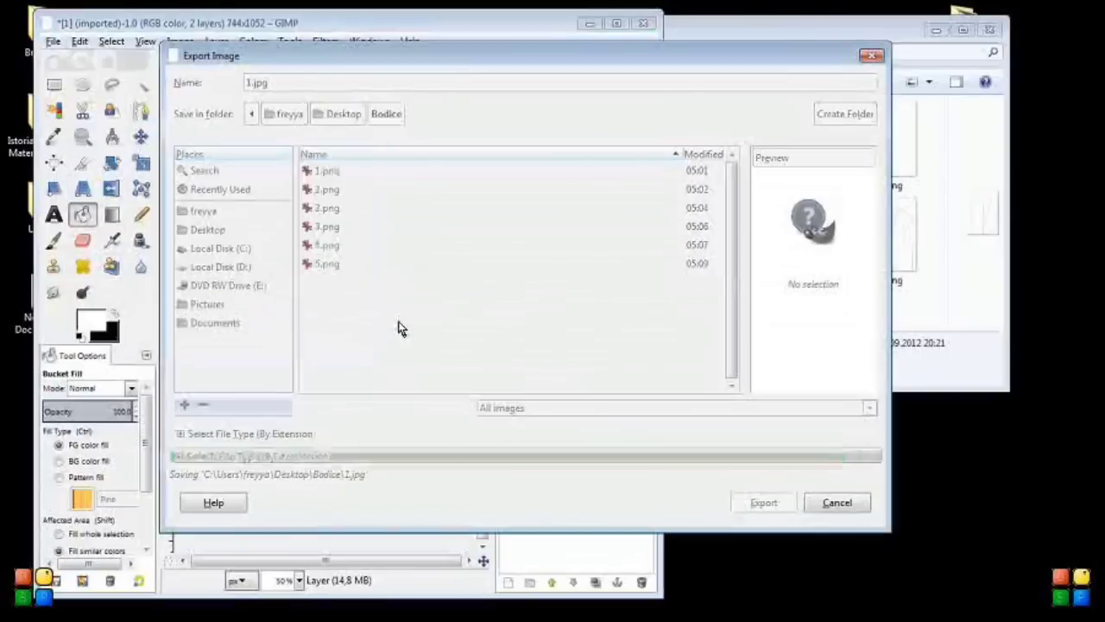
- Close the first tile and open 2.png from the Bodice folder in GIMP
{"action": "left_click", "coordinate": [52, 40]}
{"action": "left_click", "coordinate": [76, 340]}
{"action": "left_click_drag", "start_coordinate": [881, 143], "coordinate": [395, 271]}
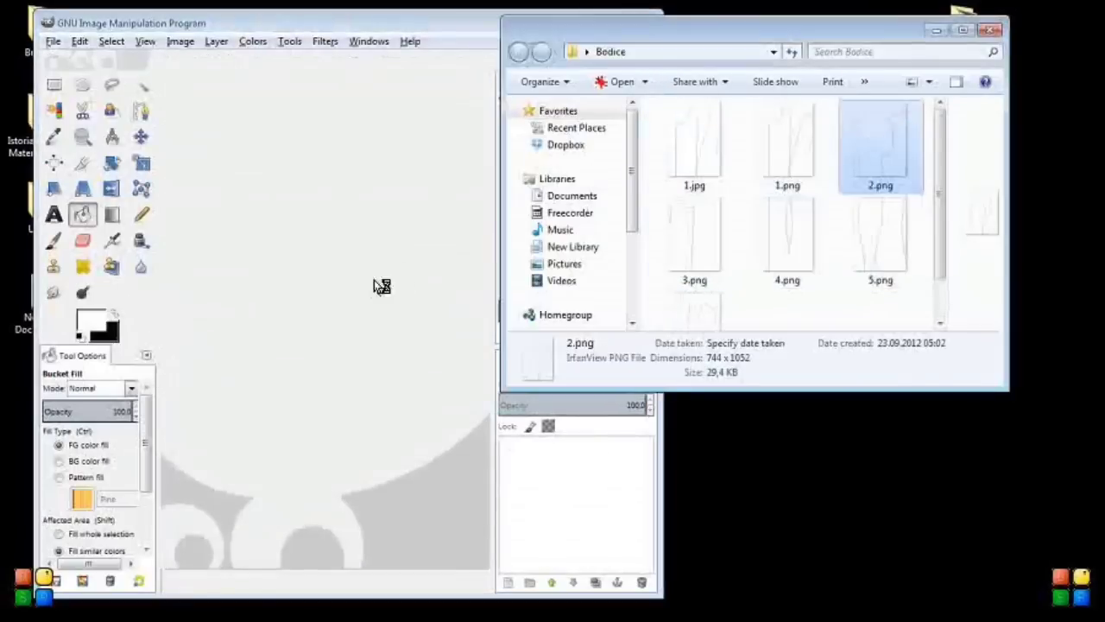
- Add a white background layer beneath 2.png and export it as 2.jpg
{"action": "key", "text": "ctrl+shift+n"}
{"action": "key", "text": "Return"}
{"action": "left_click", "coordinate": [304, 351]}
{"action": "key", "text": "ctrl+z"}
{"action": "key", "text": "ctrl+z"}
{"action": "key", "text": "ctrl+shift+n"}
{"action": "left_click", "coordinate": [73, 205]}
{"action": "left_click", "coordinate": [173, 299]}
{"action": "left_click_drag", "start_coordinate": [580, 453], "coordinate": [580, 505]}
{"action": "left_click", "coordinate": [52, 41]}
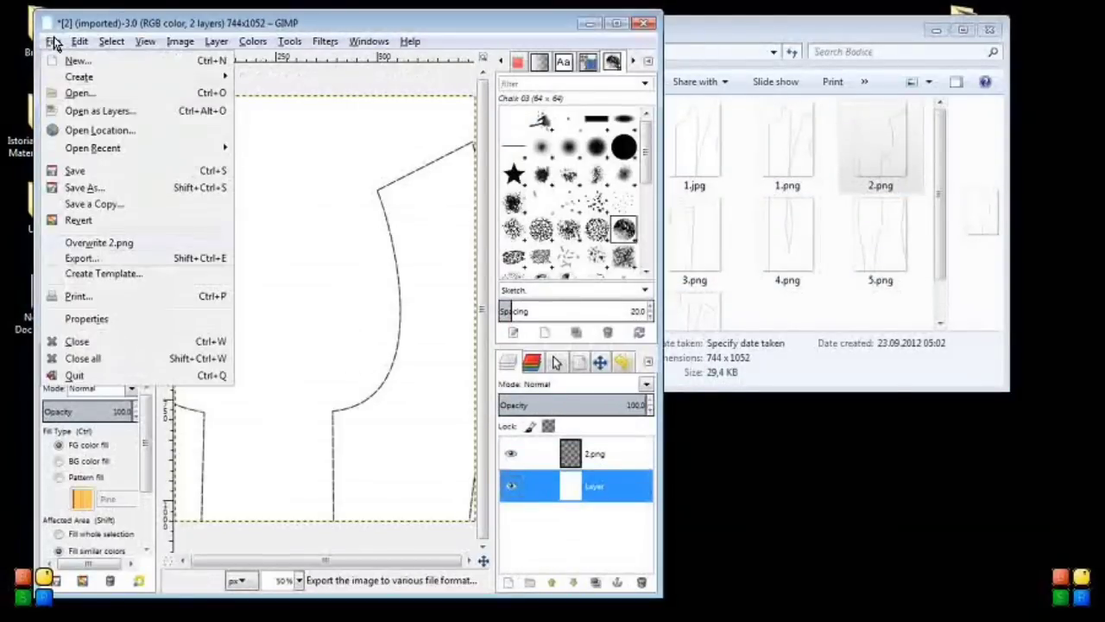
{"action": "left_click", "coordinate": [86, 257]}
{"action": "key", "text": "Return"}
{"action": "left_click", "coordinate": [201, 276]}
{"action": "left_click", "coordinate": [53, 40]}
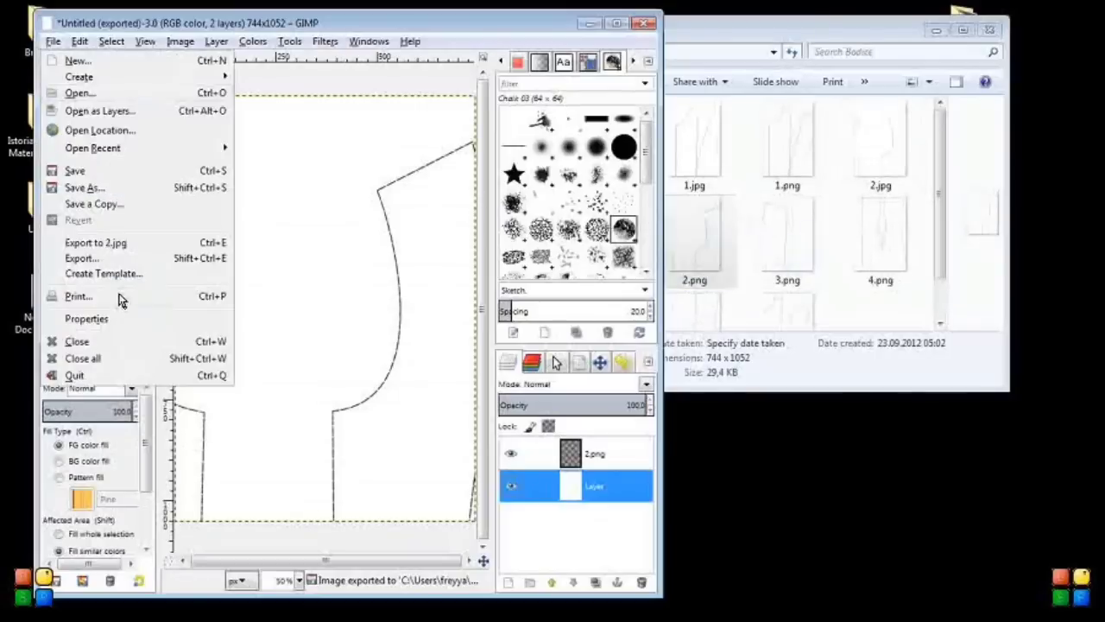
- Open 3.png in GIMP, add a white layer beneath it, and export 3.jpg
{"action": "left_click", "coordinate": [75, 358]}
{"action": "left_click_drag", "start_coordinate": [788, 246], "coordinate": [328, 302]}
{"action": "key", "text": "ctrl+shift+n"}
{"action": "left_click", "coordinate": [275, 376]}
{"action": "left_click", "coordinate": [53, 41]}
{"action": "left_click", "coordinate": [97, 243]}
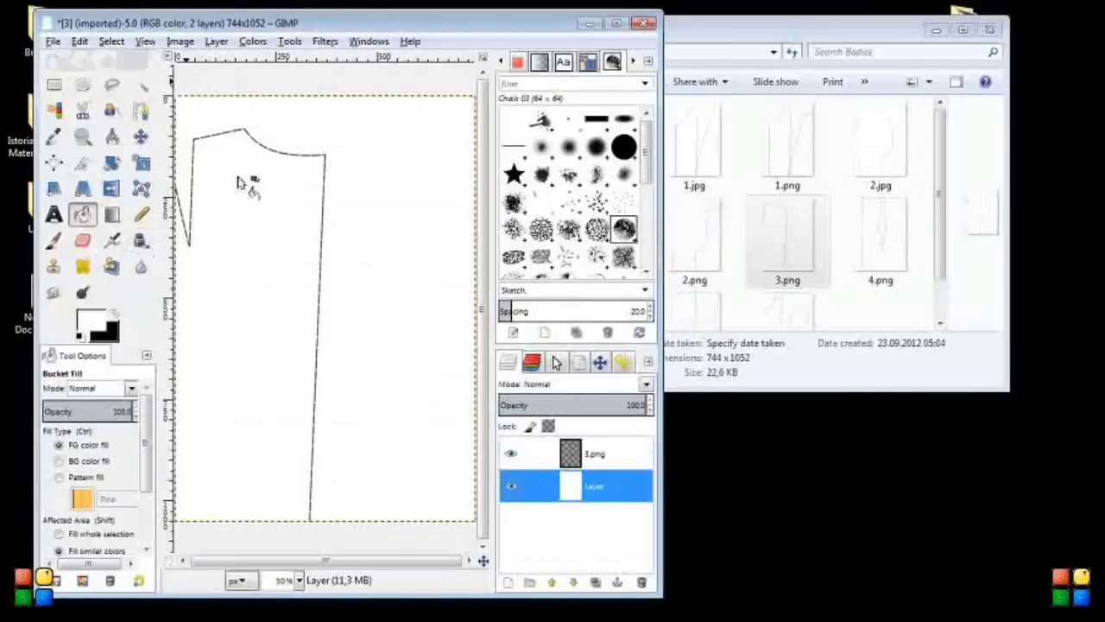
{"action": "left_click", "coordinate": [53, 41]}
{"action": "left_click", "coordinate": [82, 257]}
{"action": "key", "text": "Return"}
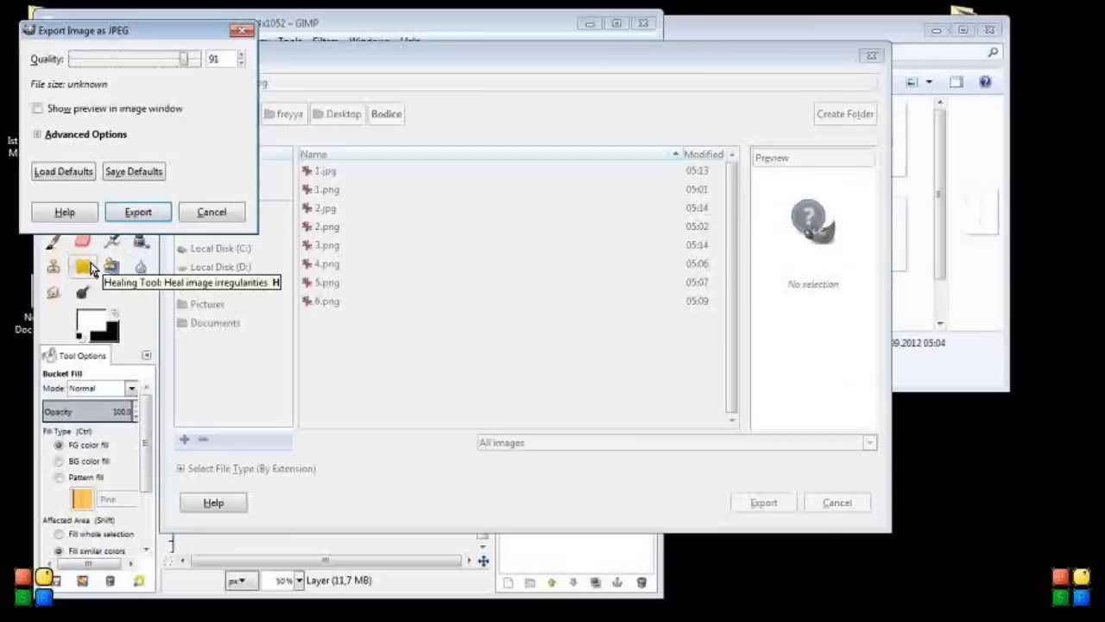
{"action": "key", "text": "Return"}
{"action": "left_click", "coordinate": [46, 32]}
- Open 4.png, give it a white background layer, and export 4.jpg
{"action": "left_click", "coordinate": [69, 332]}
{"action": "left_click_drag", "start_coordinate": [695, 271], "coordinate": [259, 302]}
{"action": "left_click", "coordinate": [503, 572]}
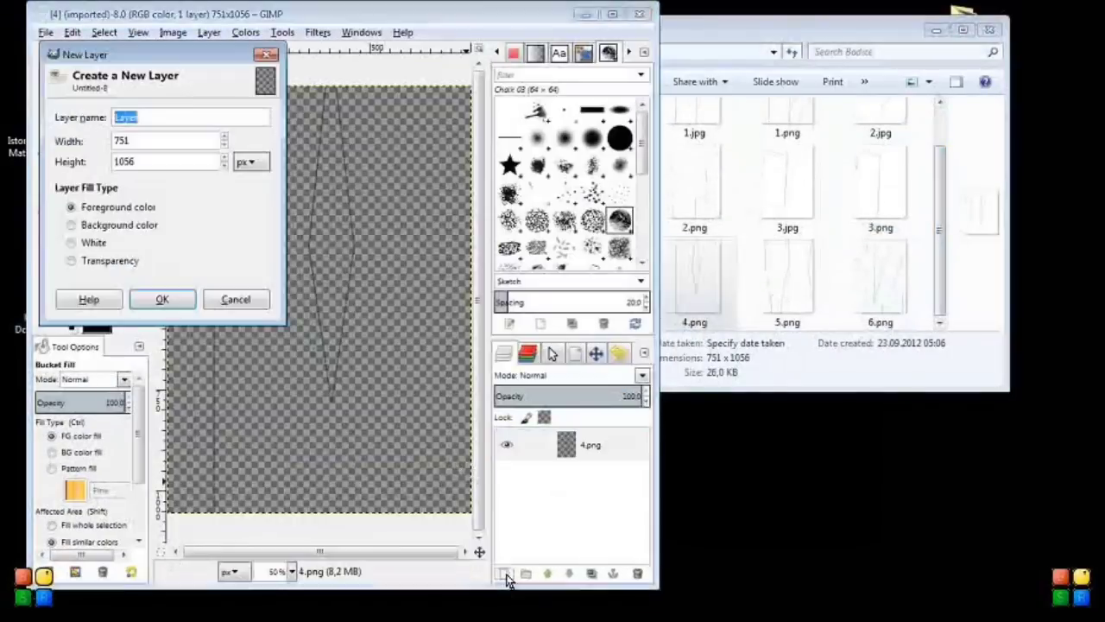
{"action": "key", "text": "Return"}
{"action": "left_click", "coordinate": [46, 32]}
{"action": "left_click", "coordinate": [82, 248]}
{"action": "key", "text": "Return"}
{"action": "key", "text": "Return"}
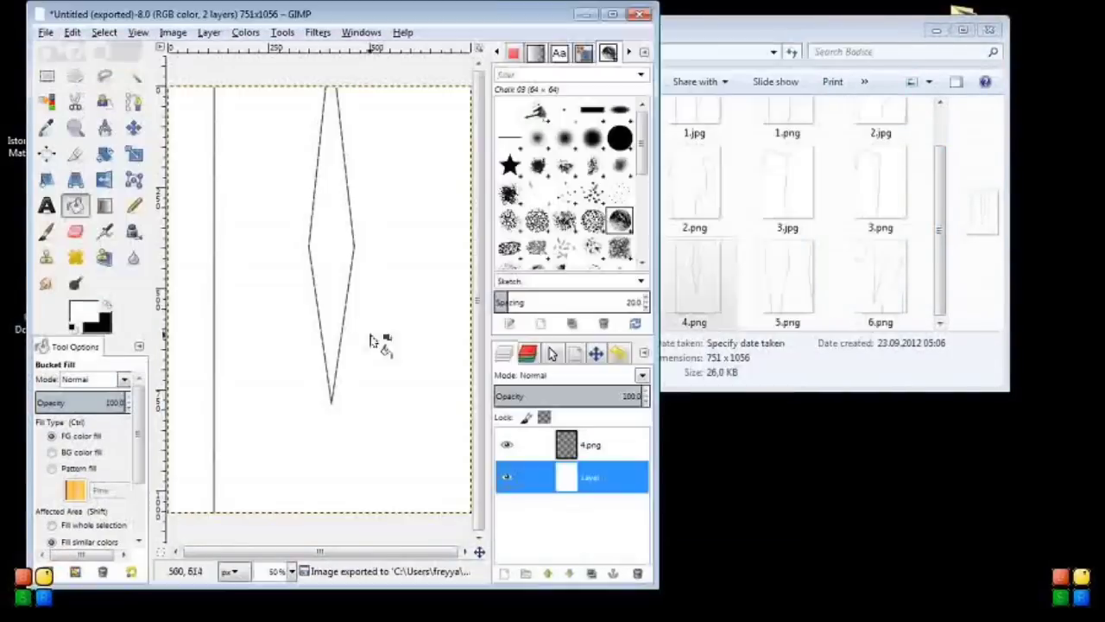
{"action": "left_click", "coordinate": [46, 32]}
- Open 5.png, add a white background layer, export 5.jpg, and close it without saving
{"action": "left_click", "coordinate": [69, 332]}
{"action": "left_click_drag", "start_coordinate": [880, 186], "coordinate": [445, 362]}
{"action": "left_click", "coordinate": [503, 572]}
{"action": "key", "text": "Return"}
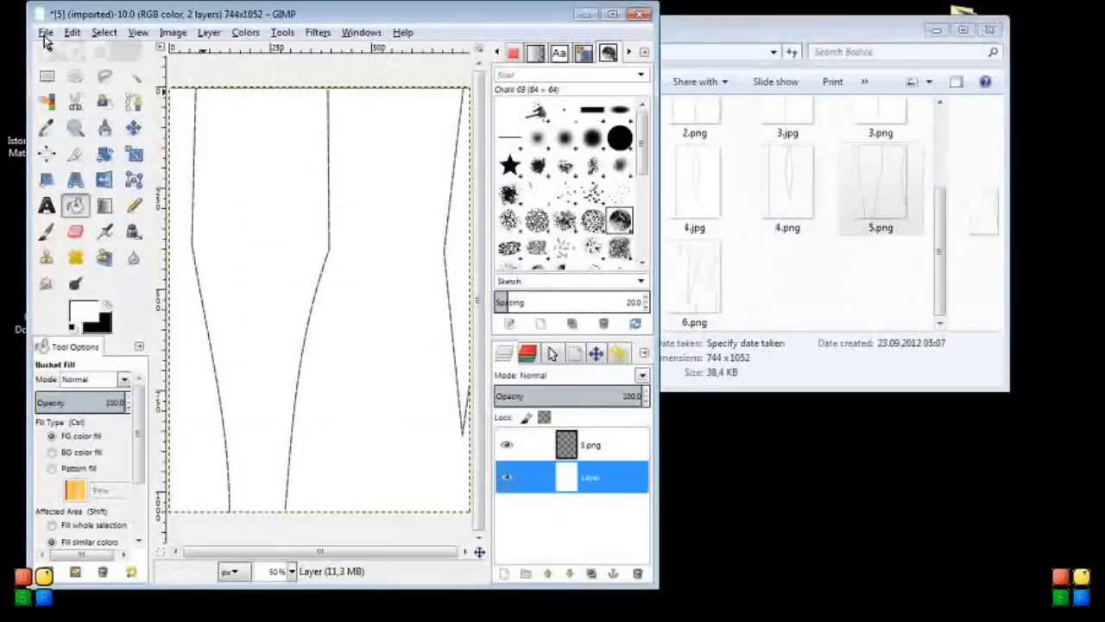
{"action": "left_click", "coordinate": [46, 32]}
{"action": "left_click", "coordinate": [82, 249]}
{"action": "key", "text": "Return"}
{"action": "left_click", "coordinate": [138, 212]}
{"action": "key", "text": "ctrl+w"}
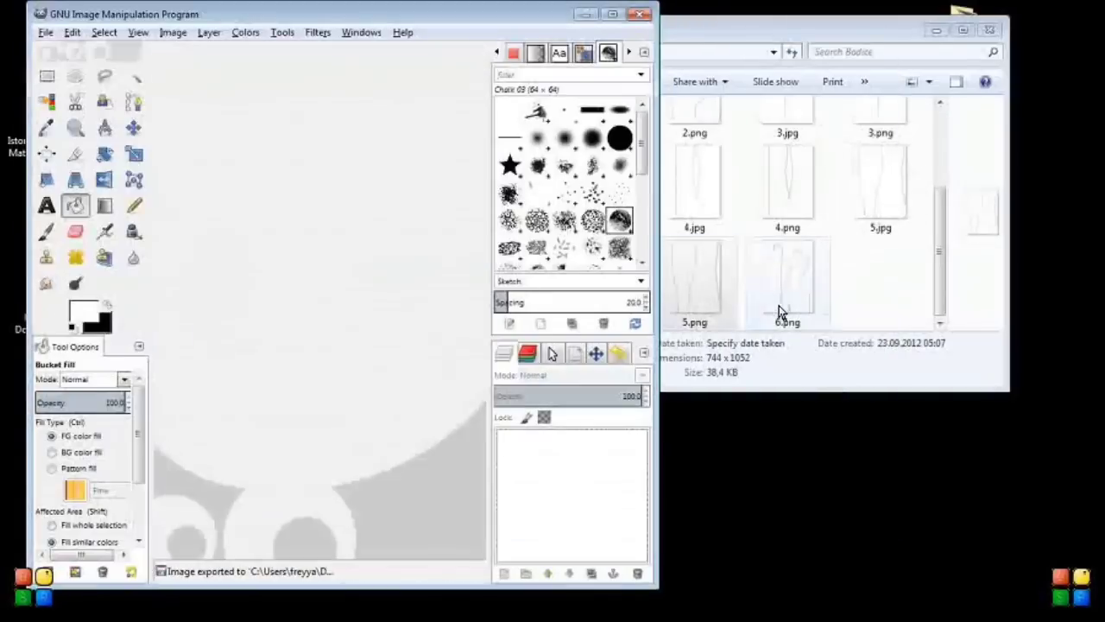
- Give 6.png a white background, export 6.jpg, quit GIMP, and select all six JPGs
{"action": "left_click_drag", "start_coordinate": [786, 276], "coordinate": [319, 302]}
{"action": "left_click", "coordinate": [503, 572]}
{"action": "key", "text": "Return"}
{"action": "left_click", "coordinate": [45, 32]}
{"action": "left_click", "coordinate": [82, 249]}
{"action": "key", "text": "Return"}
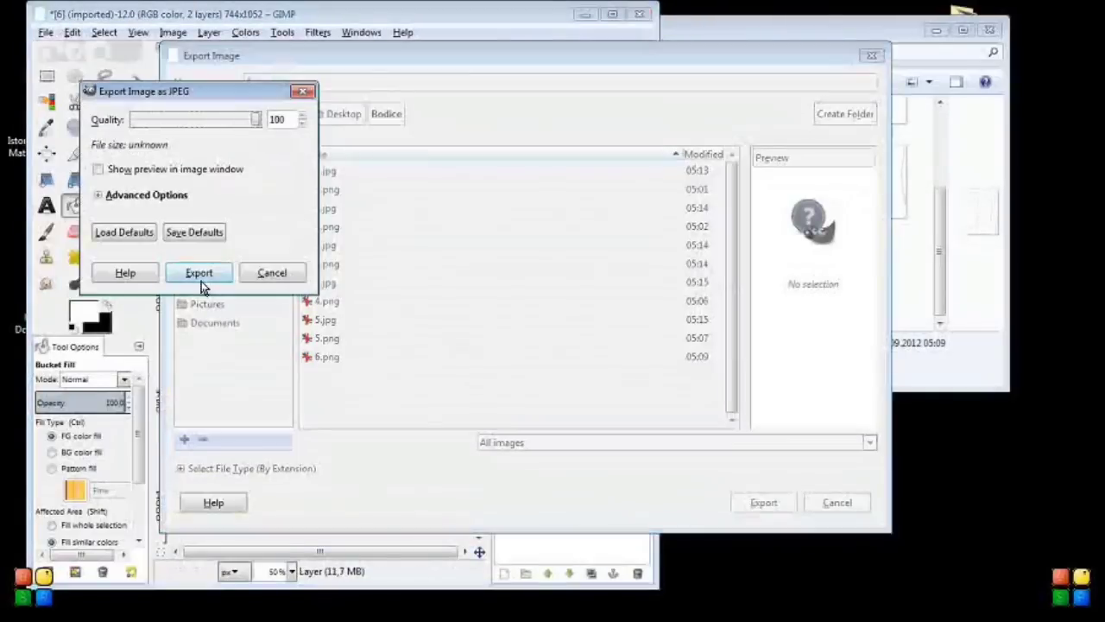
{"action": "key", "text": "Return"}
{"action": "key", "text": "ctrl+w"}
{"action": "left_click", "coordinate": [351, 377]}
{"action": "left_click_drag", "start_coordinate": [806, 394], "coordinate": [565, 154]}
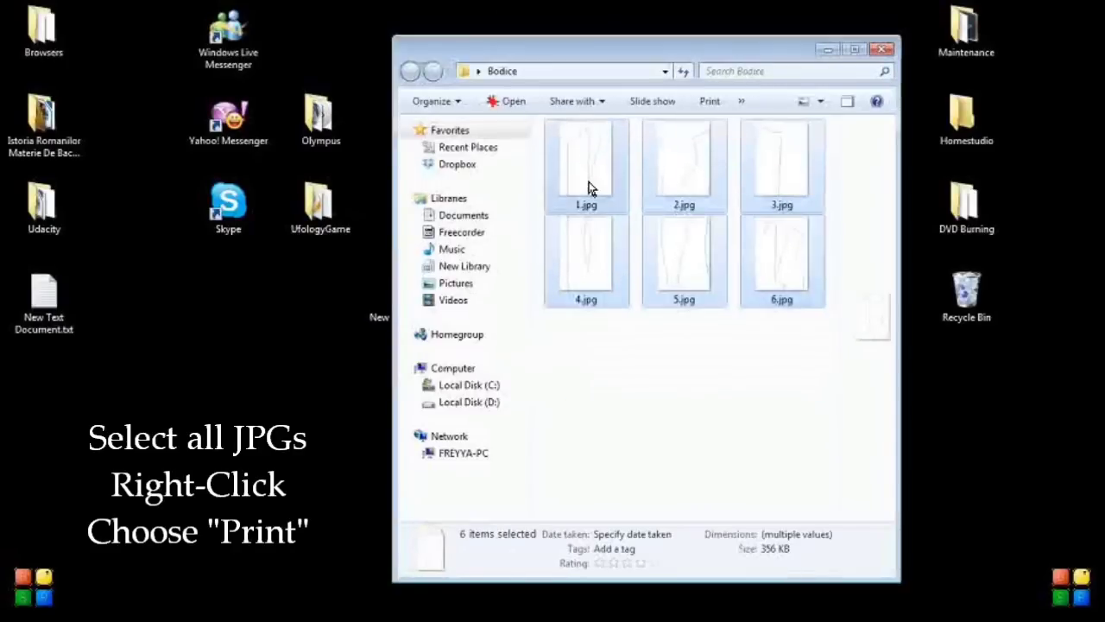
- Print the six JPGs to CutePDF Writer with Fit picture to frame unchecked
{"action": "right_click", "coordinate": [588, 148]}
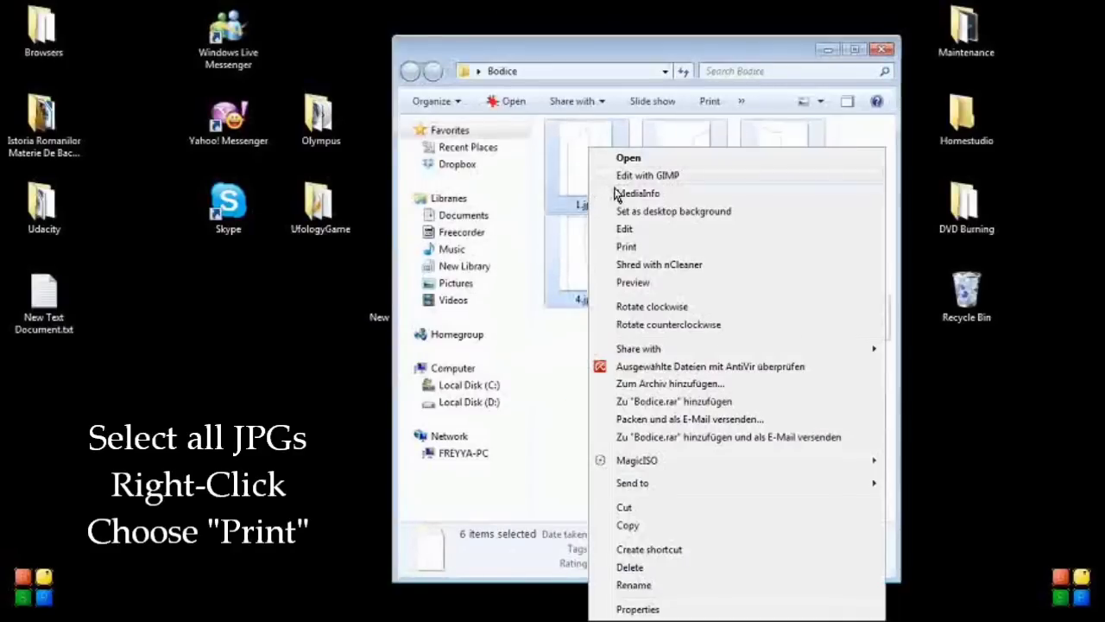
{"action": "left_click", "coordinate": [637, 247]}
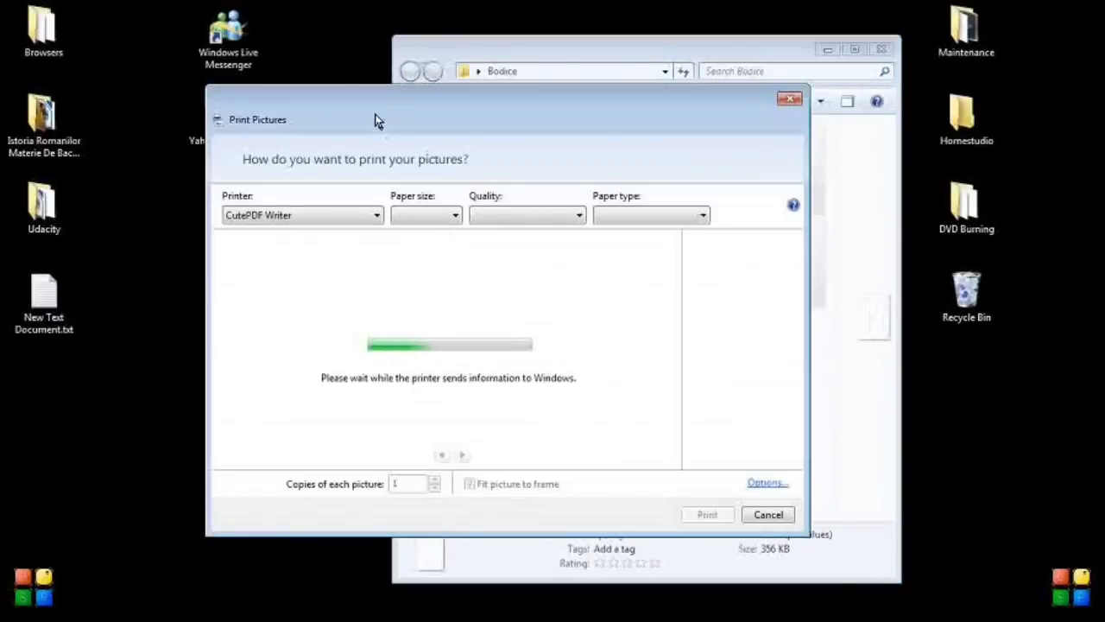
{"action": "left_click_drag", "start_coordinate": [375, 120], "coordinate": [352, 115]}
{"action": "left_click", "coordinate": [345, 211]}
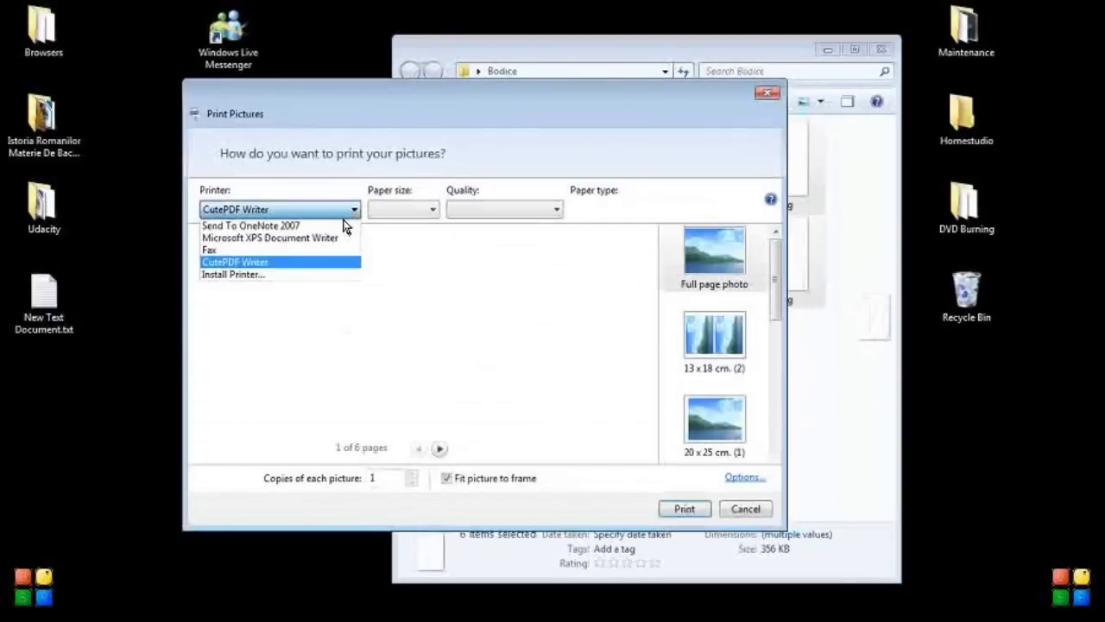
{"action": "left_click", "coordinate": [340, 261]}
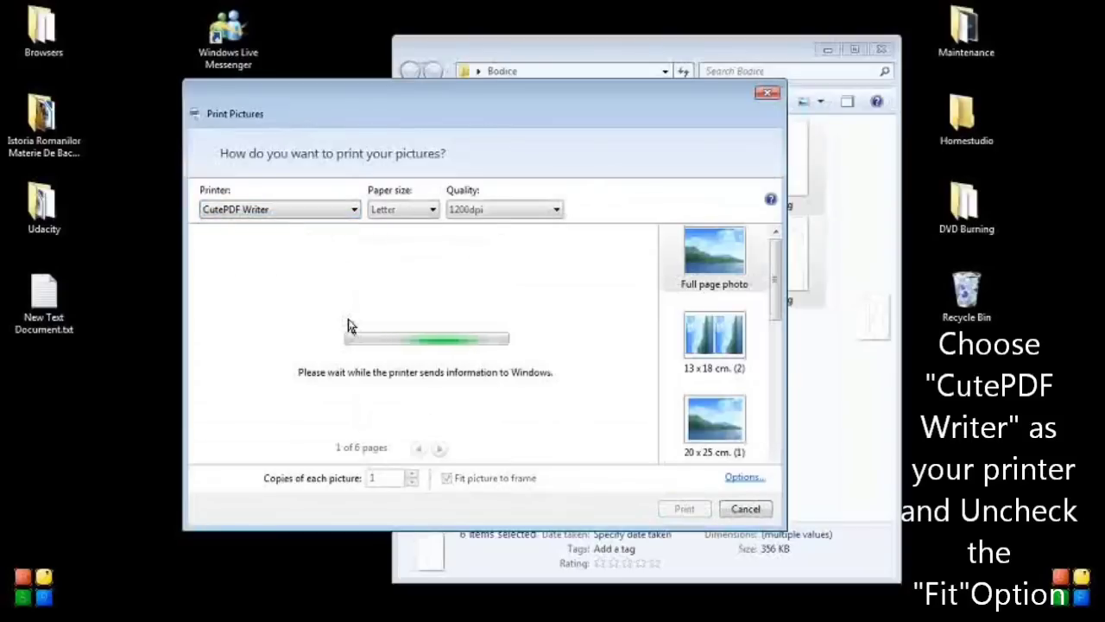
{"action": "left_click", "coordinate": [448, 479]}
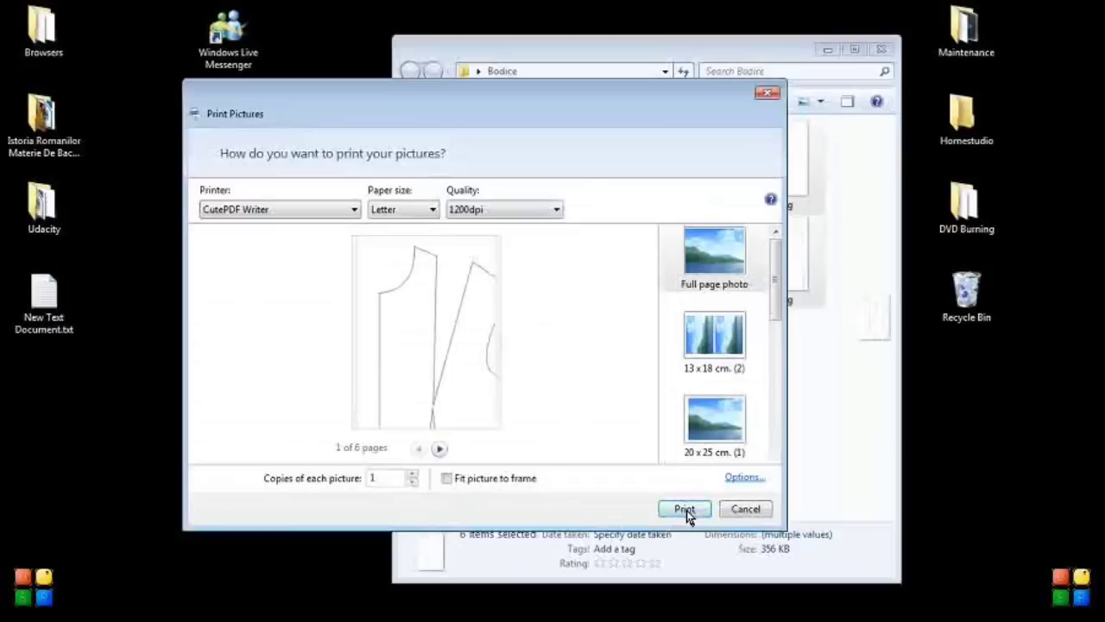
- Check all six preview pages, then send them to the PDF printer
{"action": "left_click", "coordinate": [439, 449]}
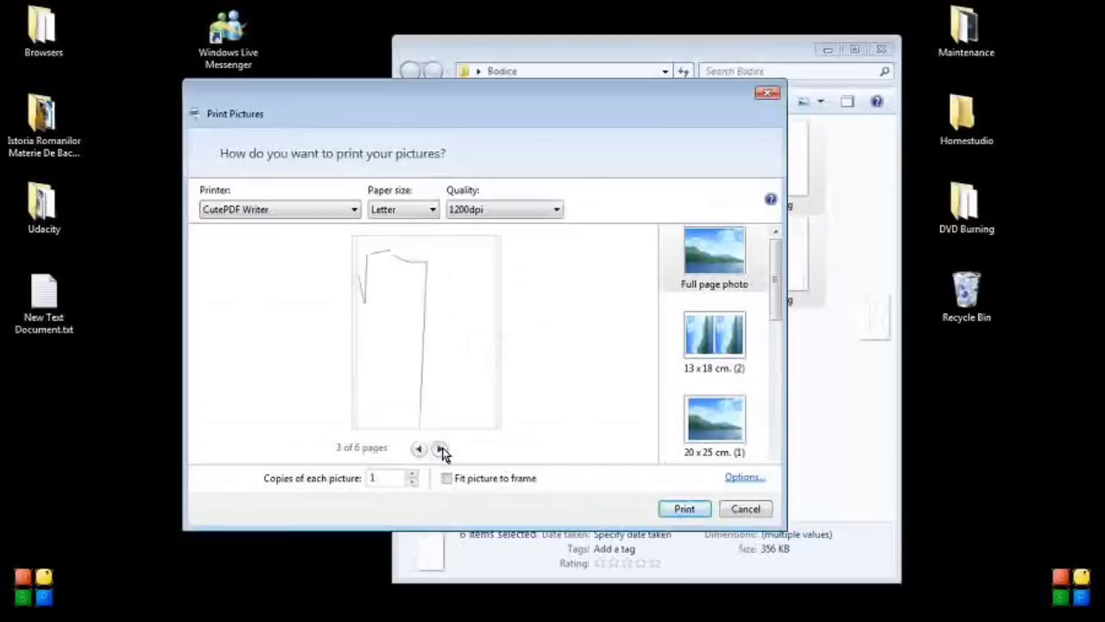
{"action": "left_click", "coordinate": [441, 449]}
{"action": "left_click", "coordinate": [441, 449]}
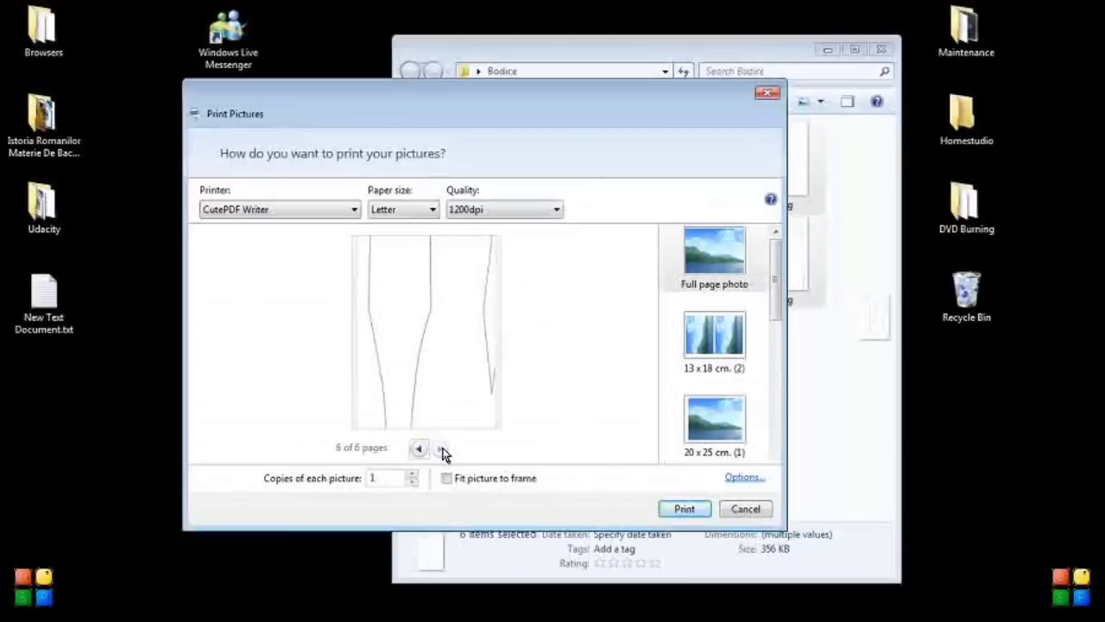
{"action": "left_click", "coordinate": [414, 451]}
{"action": "left_click", "coordinate": [413, 450]}
{"action": "left_click", "coordinate": [413, 450]}
{"action": "left_click", "coordinate": [413, 451]}
{"action": "left_click", "coordinate": [414, 451]}
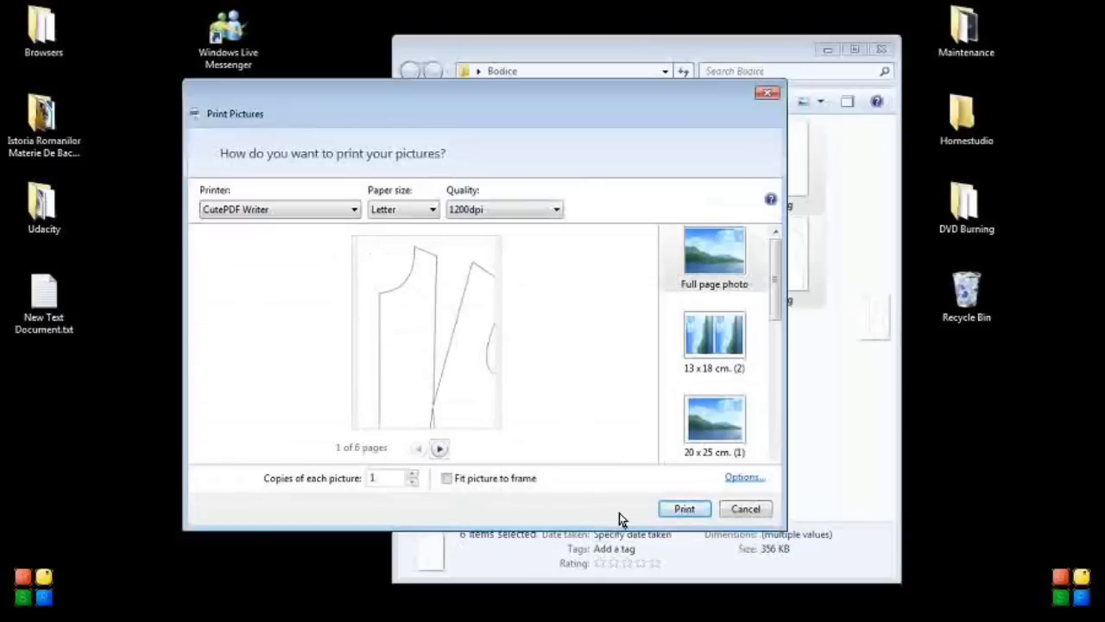
{"action": "left_click", "coordinate": [684, 508]}
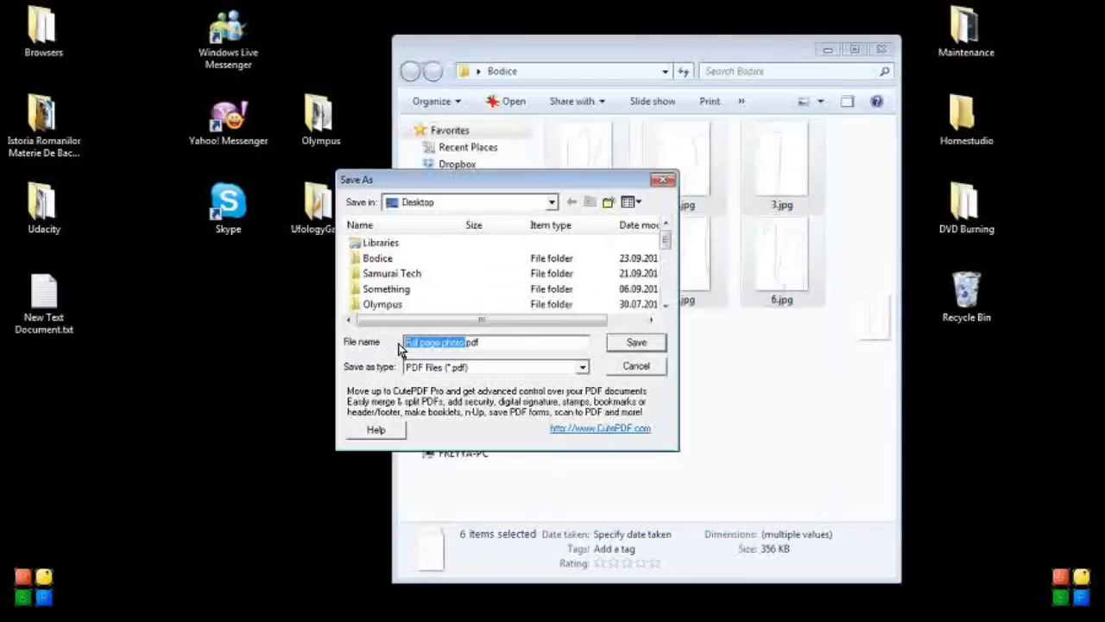
- Name the file Bodice, save it into the Bodice folder, and open the PDF to check it
{"action": "type", "text": "Bodice"}
{"action": "scroll", "coordinate": [616, 291], "scroll_direction": "down", "scroll_amount": 2}
{"action": "left_click", "coordinate": [518, 303]}
{"action": "scroll", "coordinate": [516, 305], "scroll_direction": "up", "scroll_amount": 2}
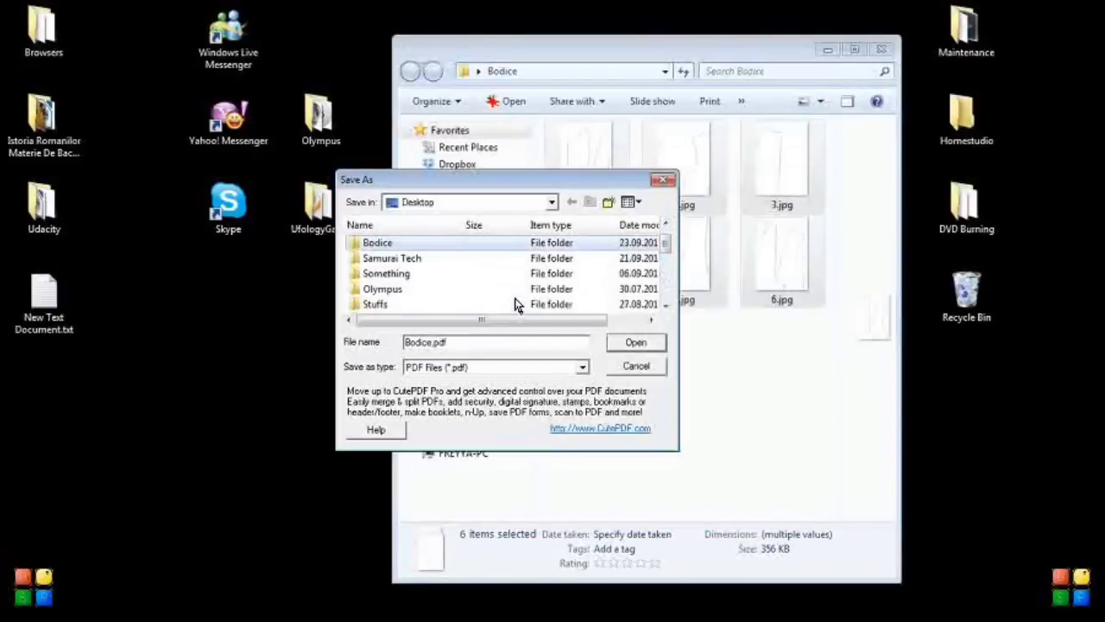
{"action": "double_click", "coordinate": [502, 246]}
{"action": "left_click", "coordinate": [636, 341]}
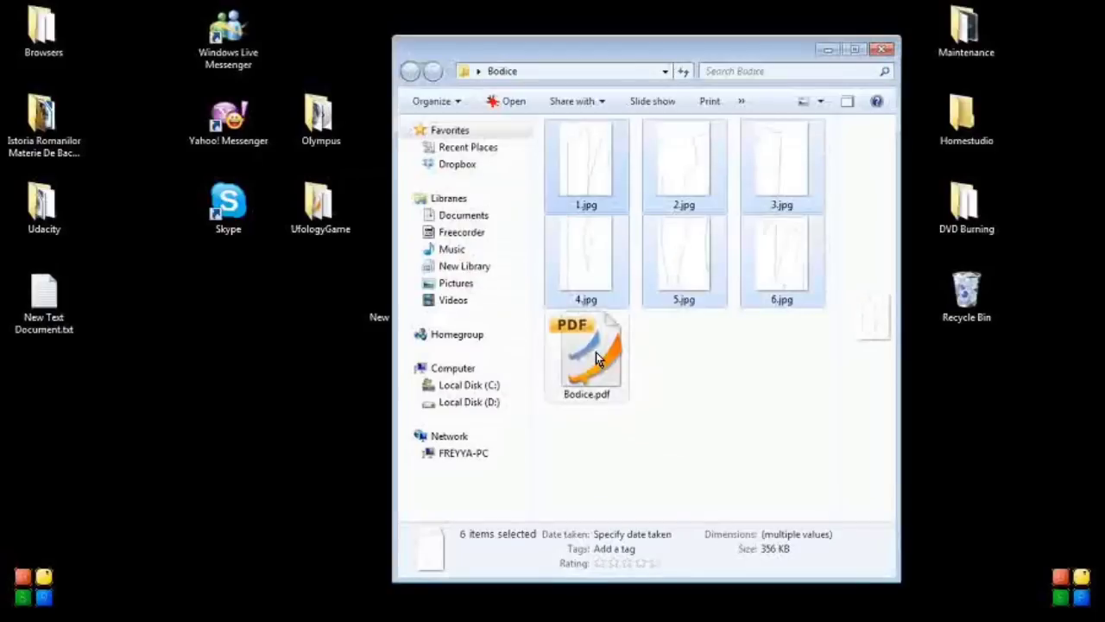
{"action": "left_click", "coordinate": [596, 352]}
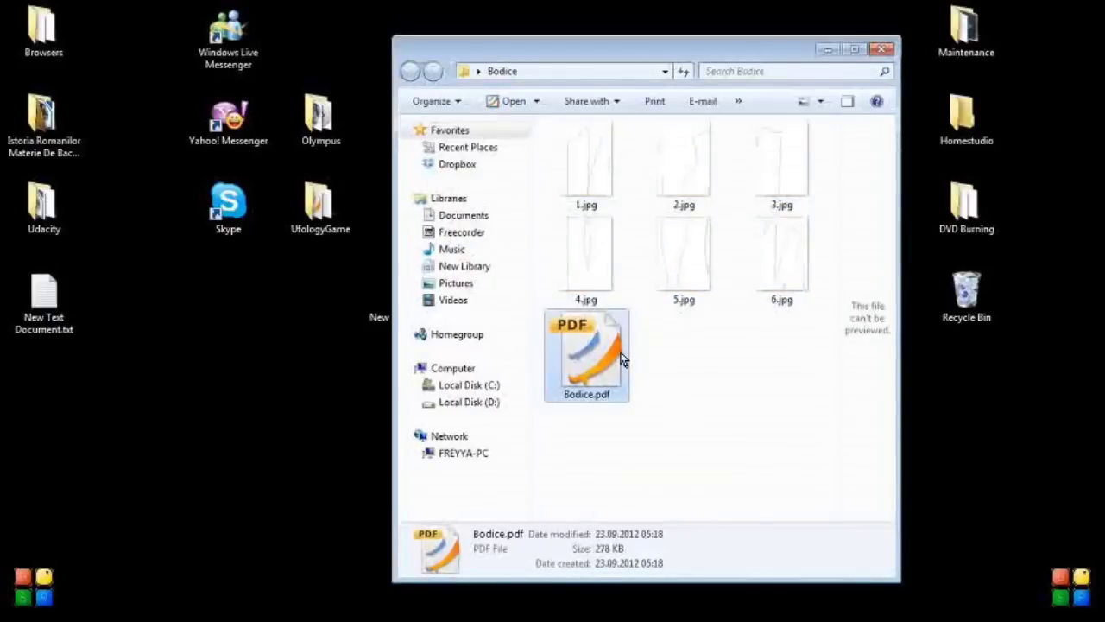
{"action": "double_click", "coordinate": [587, 354]}
{"action": "left_click", "coordinate": [646, 611]}
{"action": "left_click", "coordinate": [617, 488]}
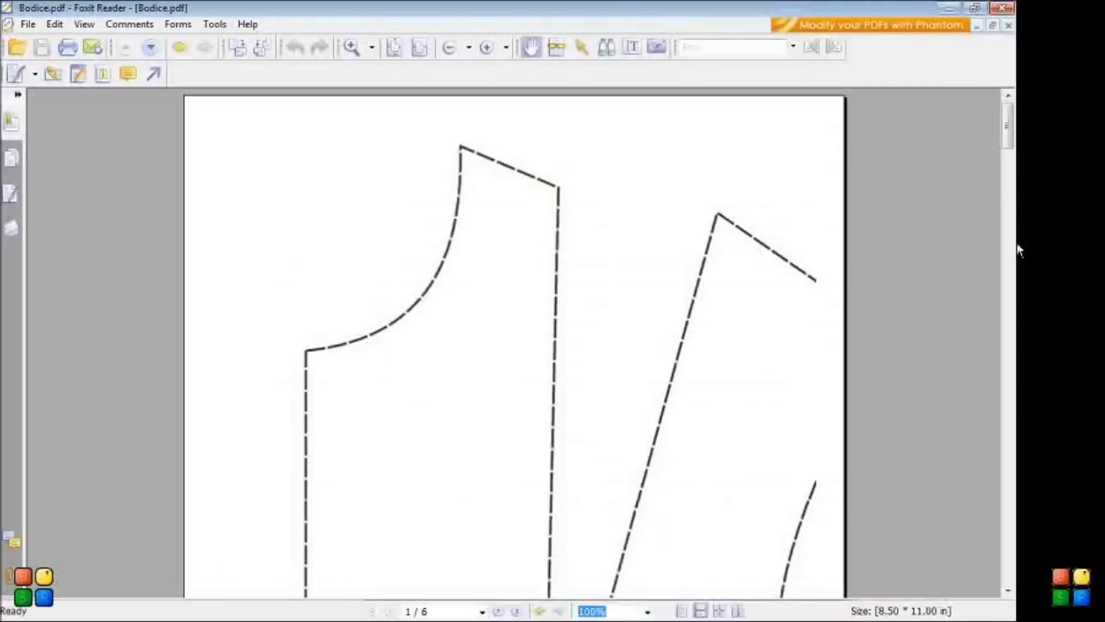
{"action": "left_click_drag", "start_coordinate": [1008, 135], "coordinate": [1012, 565]}
{"action": "left_click", "coordinate": [1004, 8]}
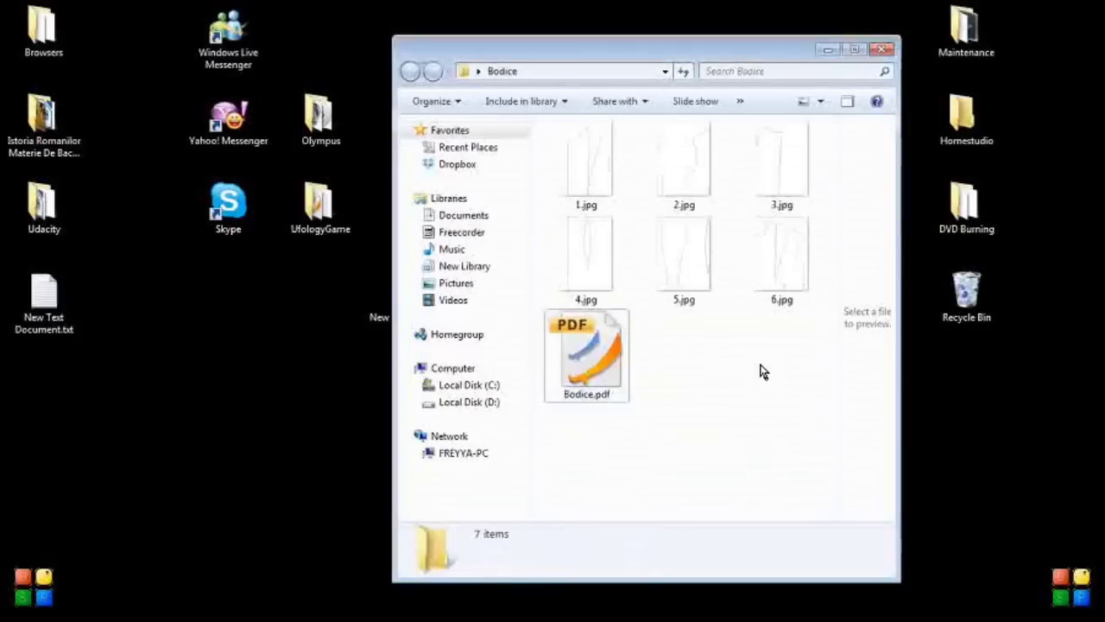